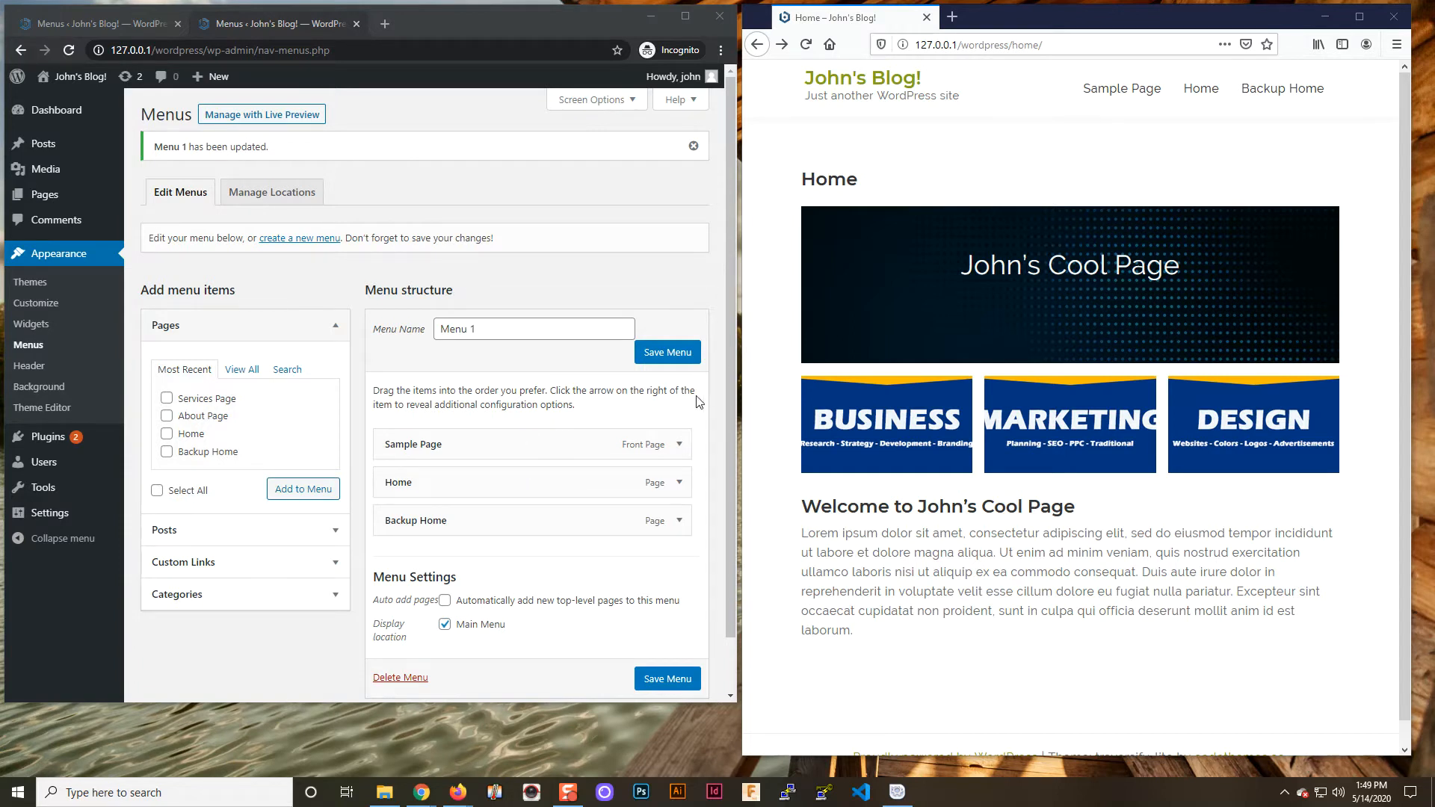
Reorder the menu items to Home, Backup Home, Sample Page, save the menu and reload the site
{"action": "scroll", "coordinate": [643, 577], "scroll_direction": "down", "scroll_amount": 1}
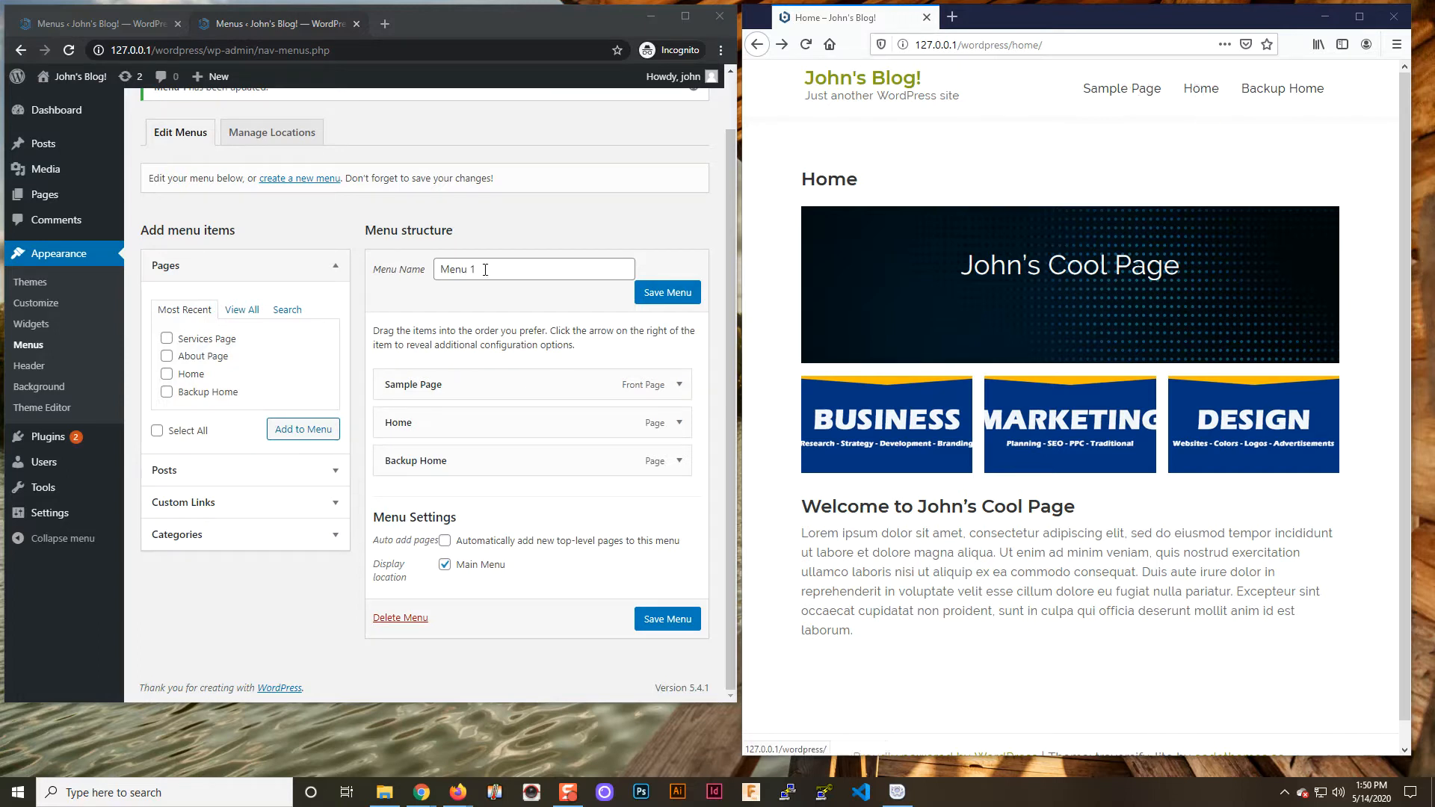
{"action": "left_click_drag", "start_coordinate": [504, 390], "coordinate": [475, 491]}
{"action": "left_click_drag", "start_coordinate": [464, 441], "coordinate": [435, 410]}
{"action": "mouse_move", "coordinate": [452, 523]}
{"action": "left_mouse_down"}
{"action": "mouse_move", "coordinate": [467, 454]}
{"action": "mouse_move", "coordinate": [441, 516]}
{"action": "left_mouse_up"}
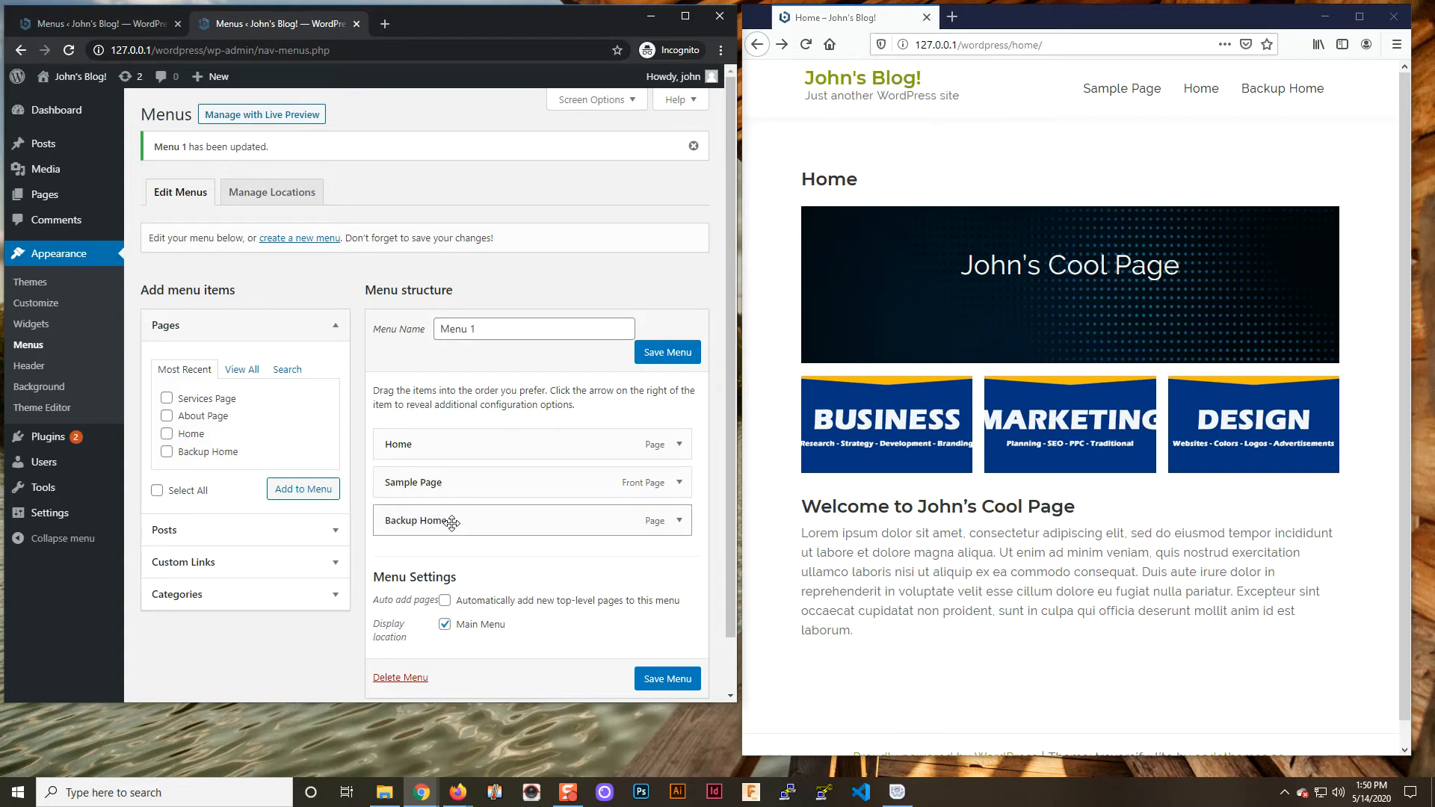
{"action": "left_click_drag", "start_coordinate": [445, 516], "coordinate": [447, 476]}
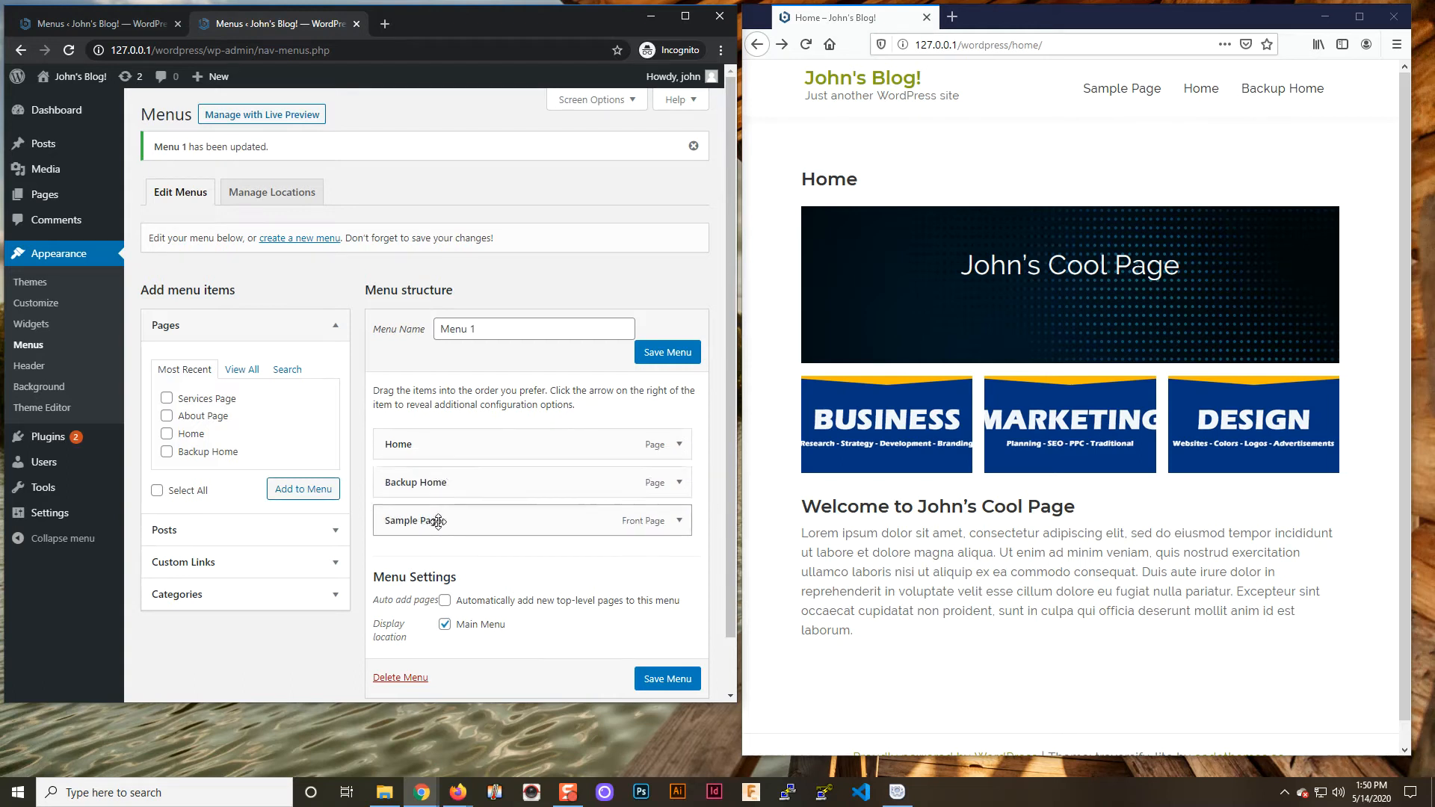
{"action": "left_click", "coordinate": [665, 358]}
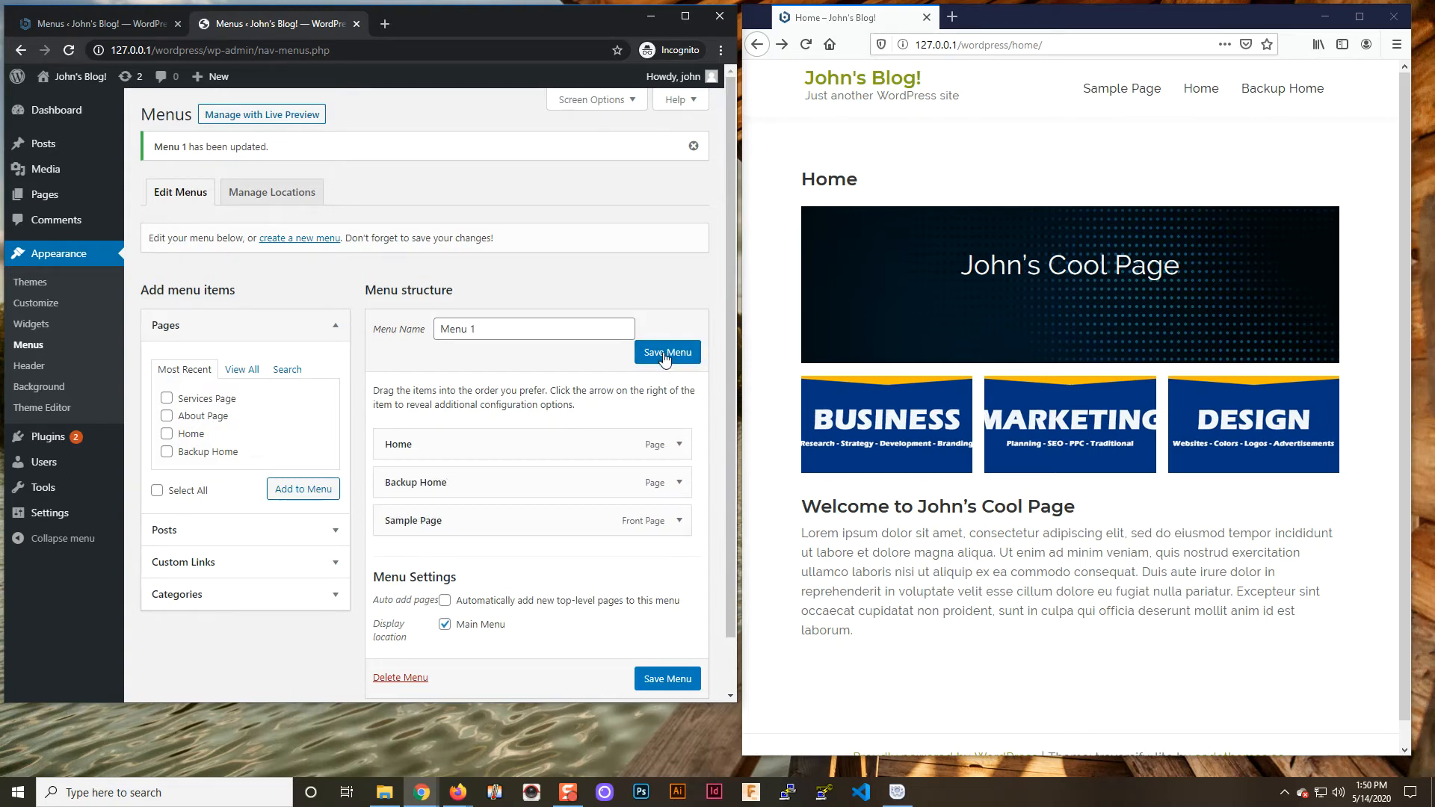
{"action": "left_click", "coordinate": [806, 45]}
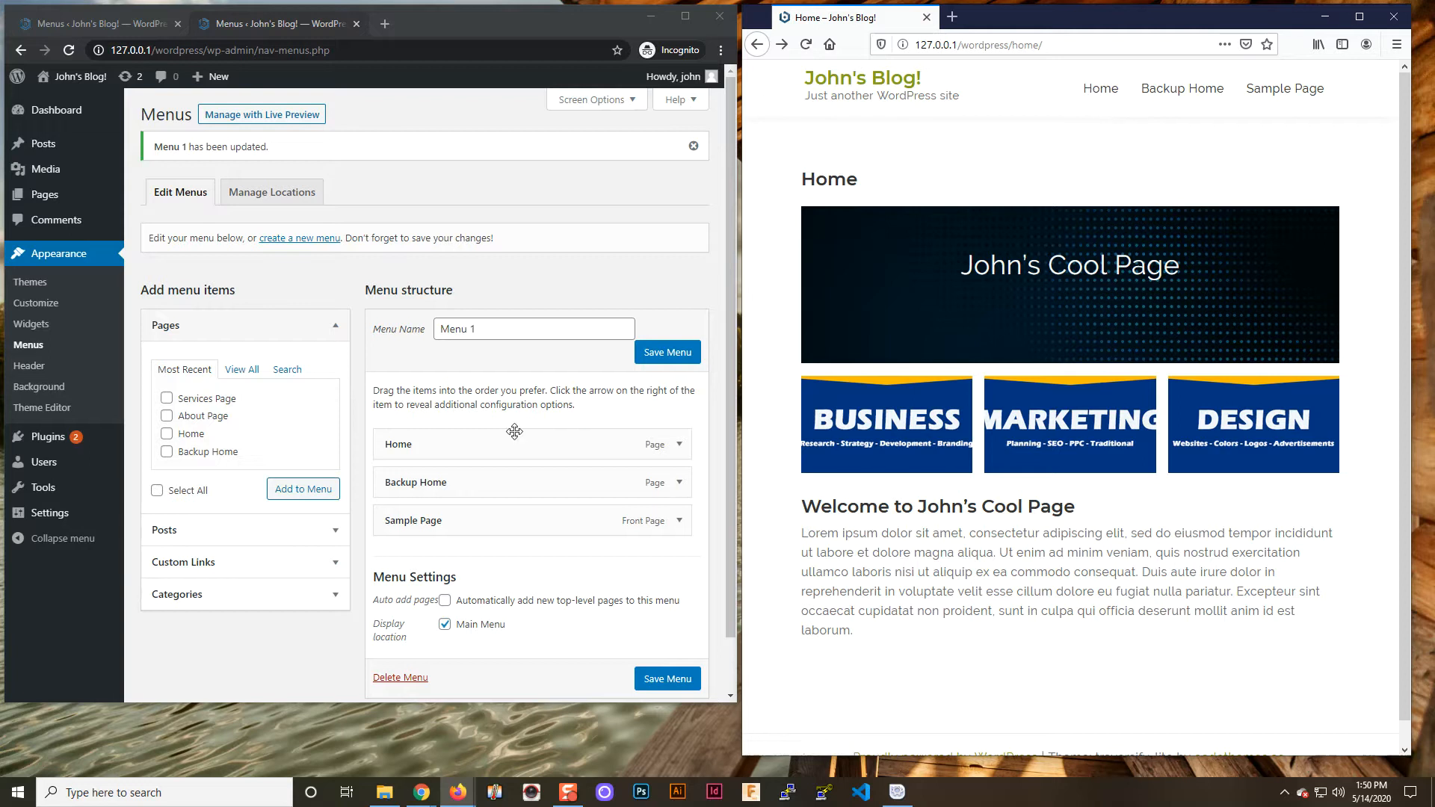
Nest Backup Home as a sub item of Home, save the menu and check the dropdown on the reloaded site
{"action": "left_click", "coordinate": [484, 487]}
{"action": "mouse_move", "coordinate": [483, 488]}
{"action": "left_mouse_down"}
{"action": "mouse_move", "coordinate": [502, 487]}
{"action": "mouse_move", "coordinate": [465, 486]}
{"action": "mouse_move", "coordinate": [492, 486]}
{"action": "left_mouse_up"}
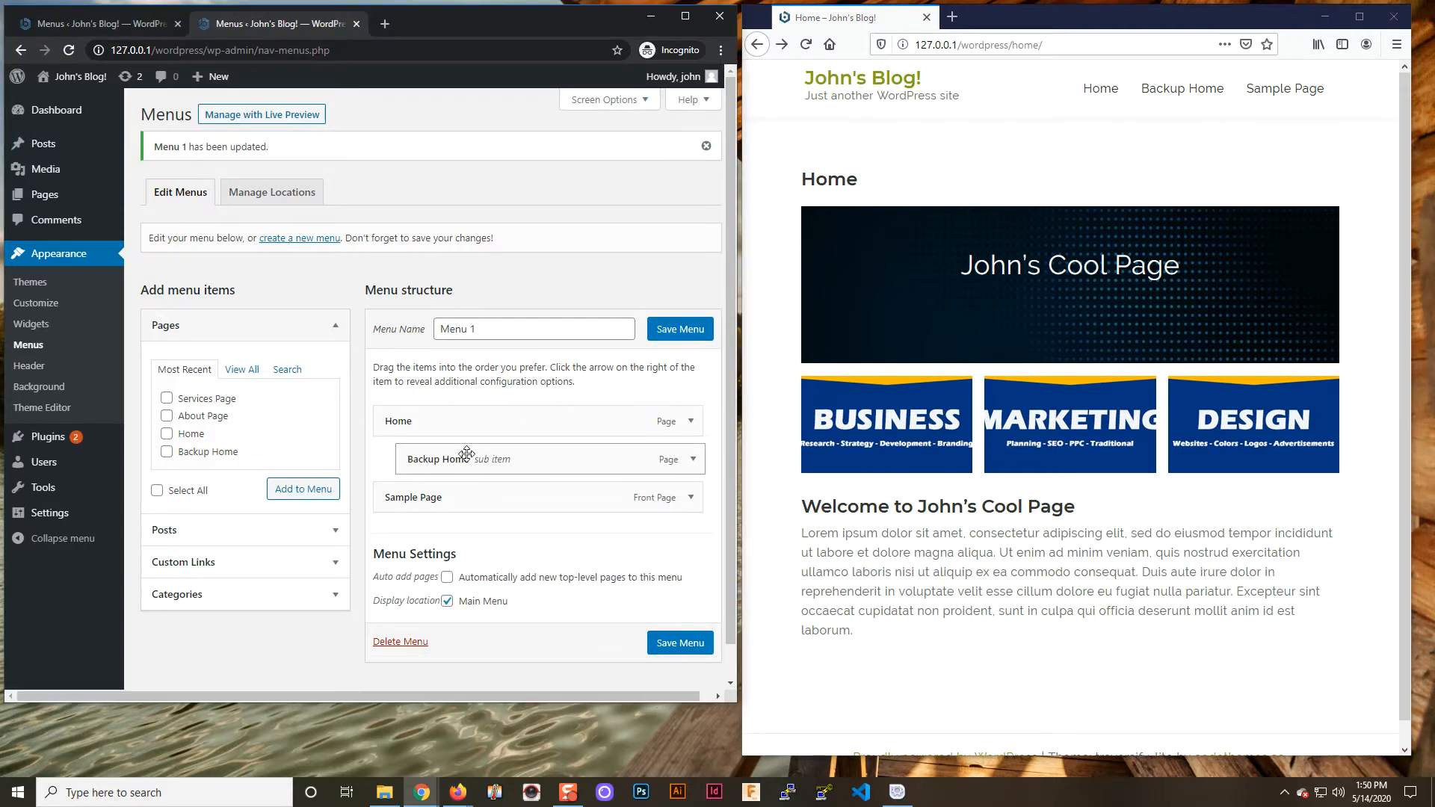
{"action": "left_click", "coordinate": [680, 645]}
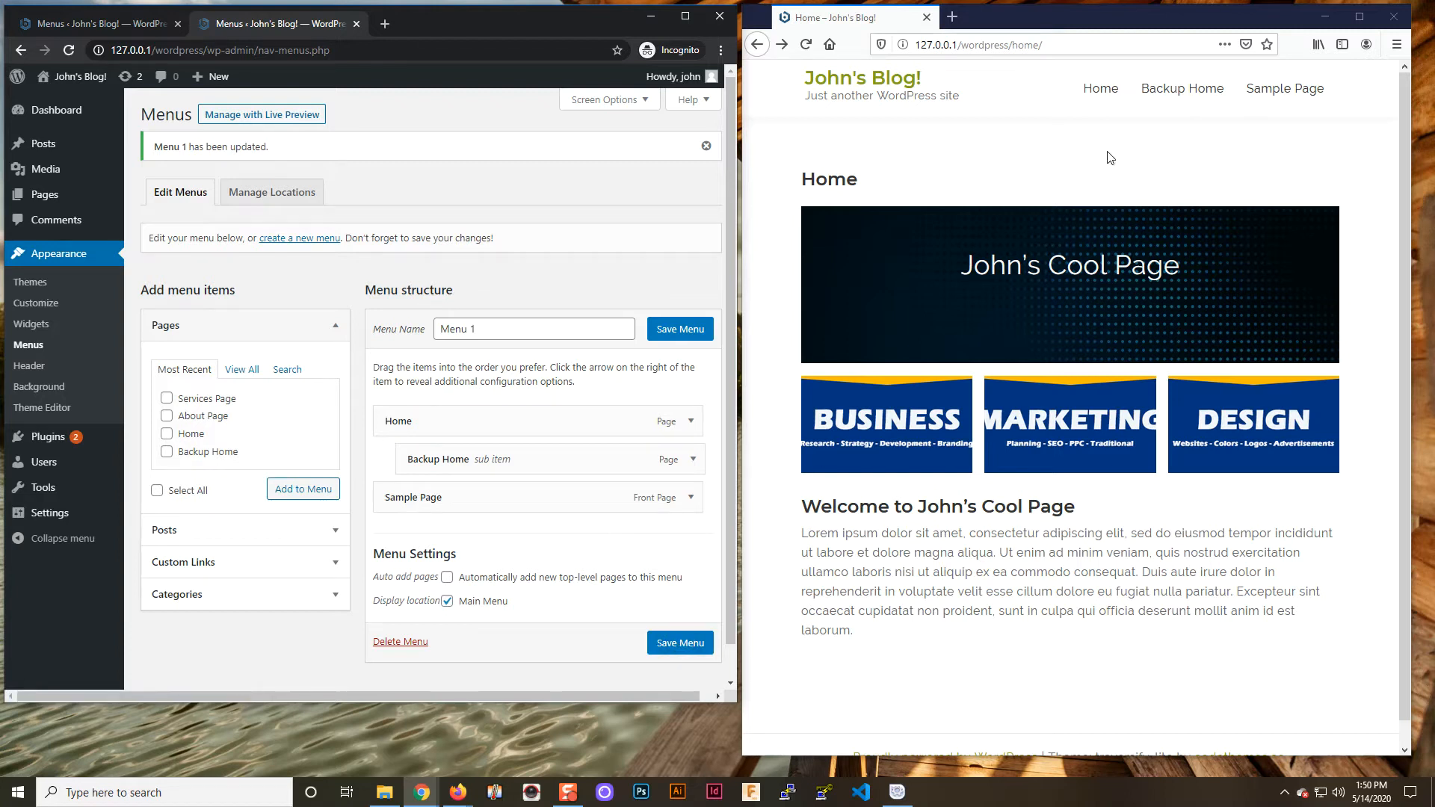
{"action": "left_click", "coordinate": [806, 44]}
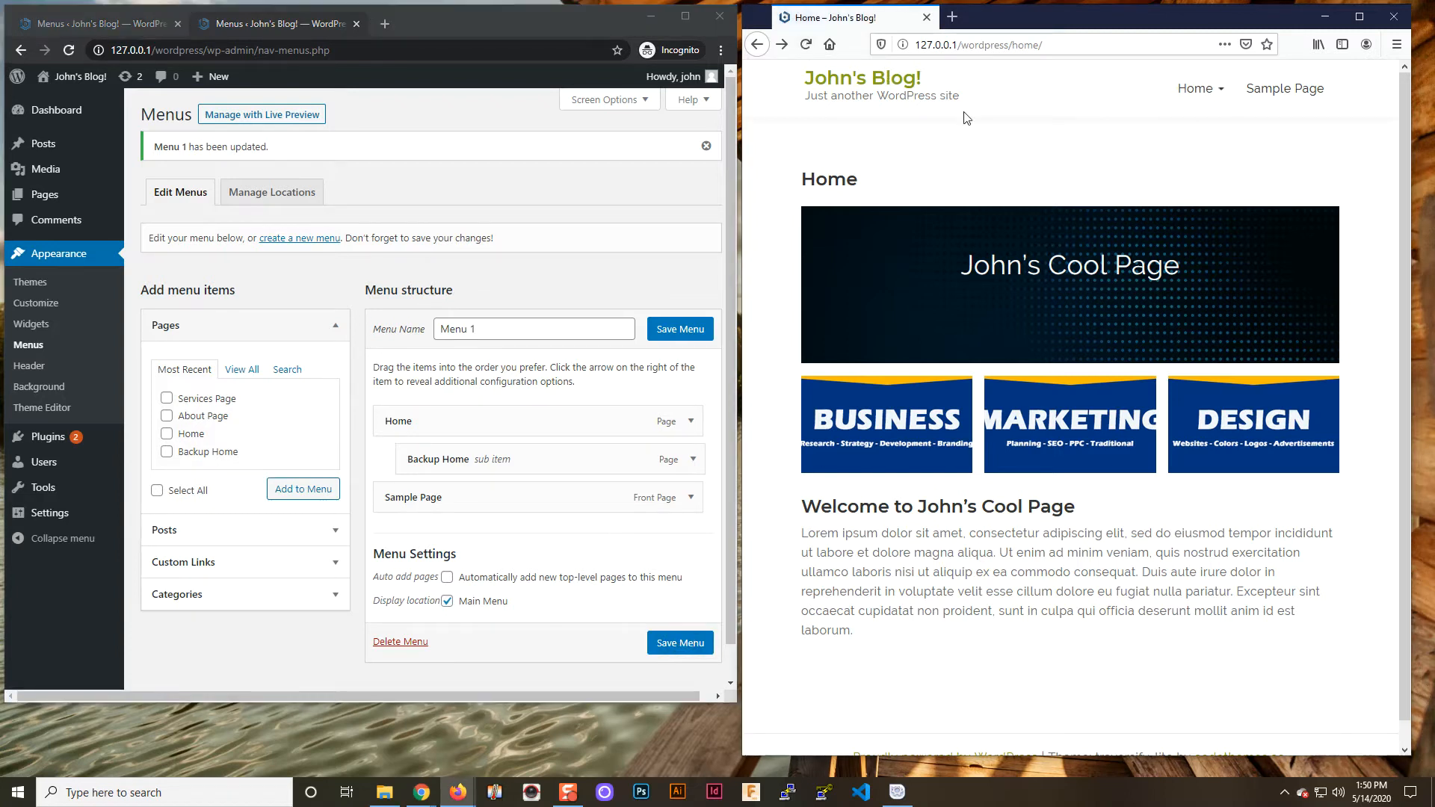
{"action": "mouse_move", "coordinate": [1218, 95]}
{"action": "left_click", "coordinate": [167, 399]}
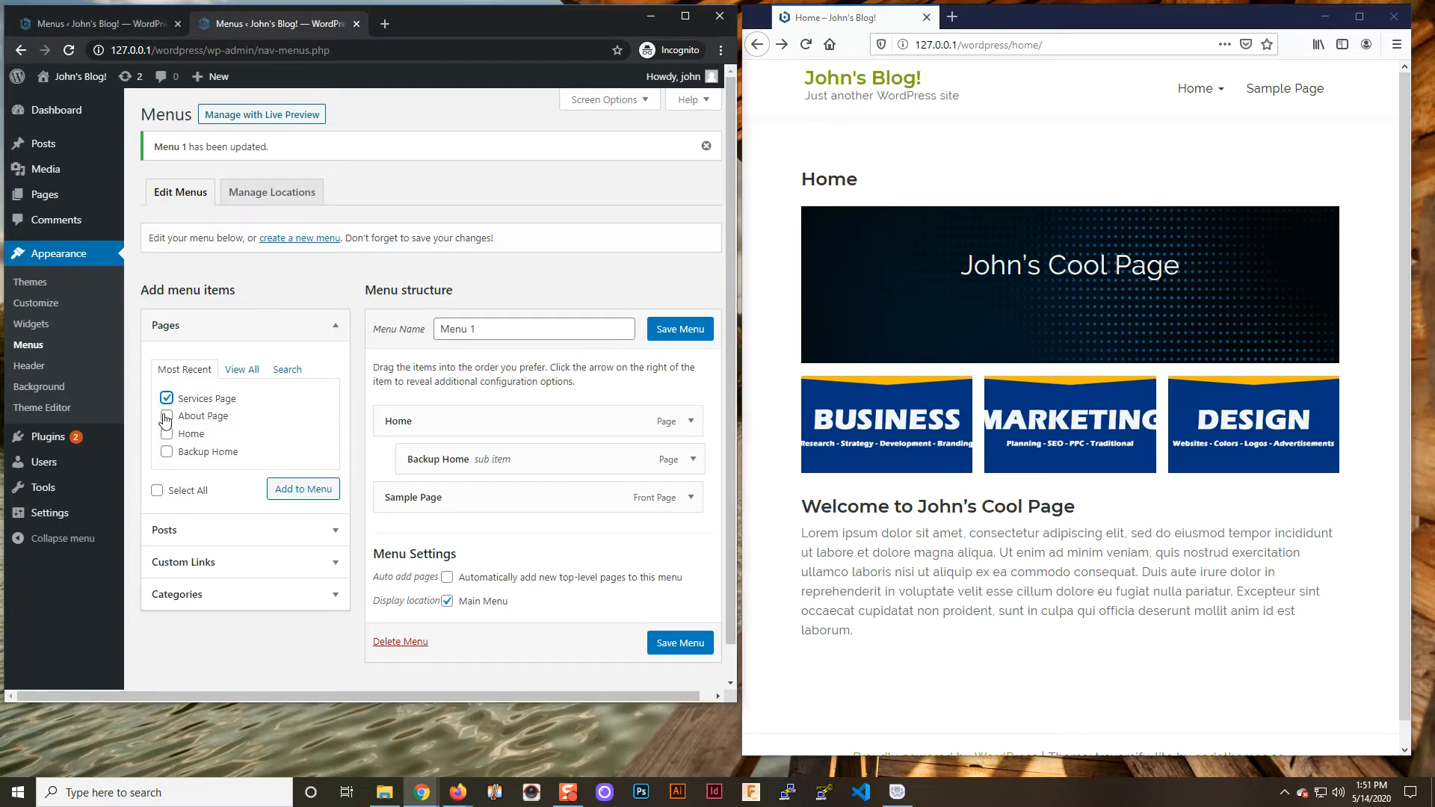
{"action": "left_click", "coordinate": [167, 418]}
{"action": "left_click", "coordinate": [166, 415]}
{"action": "left_click", "coordinate": [166, 397]}
Look at the full list of available pages and the page search, and return to the most recent pages
{"action": "left_click", "coordinate": [240, 371]}
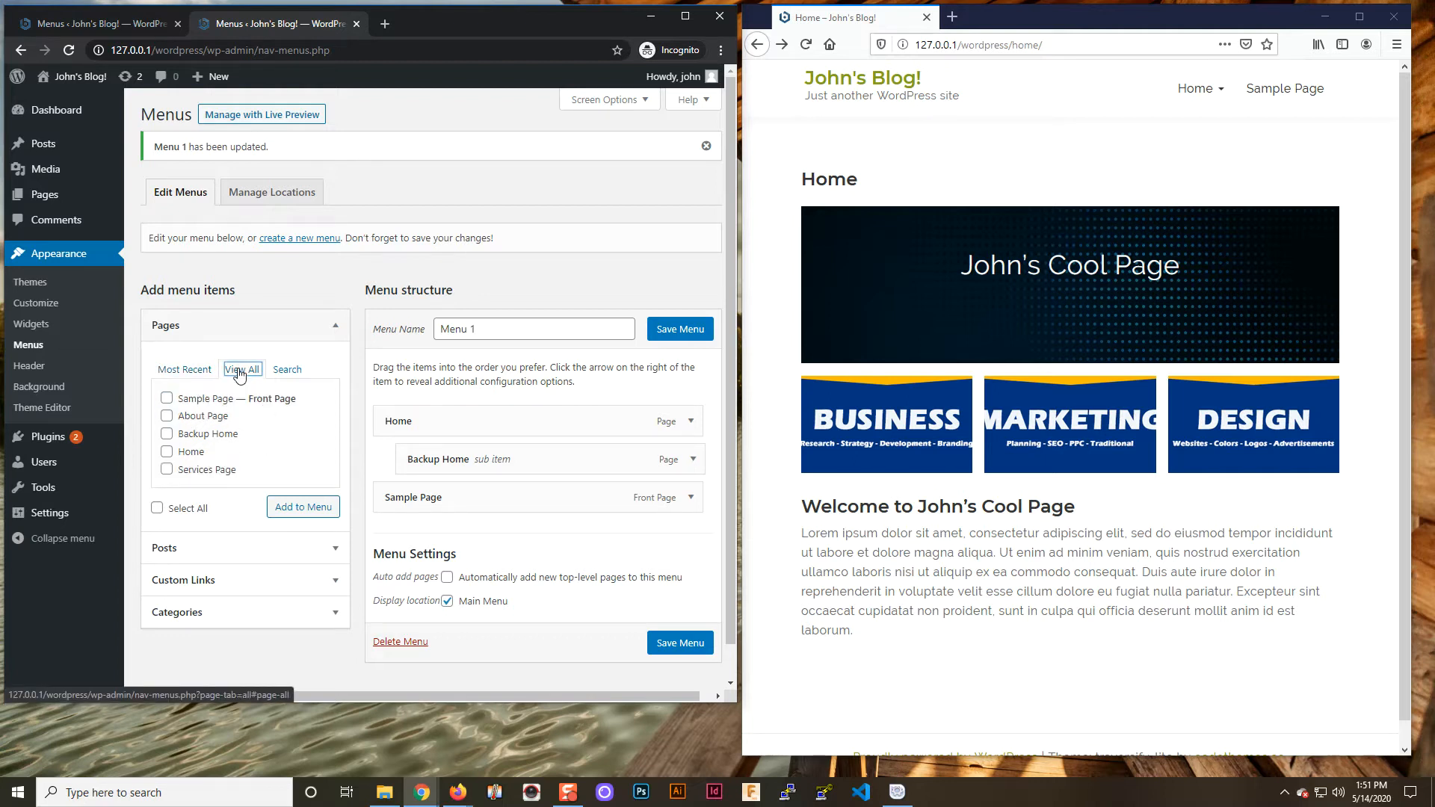
{"action": "left_click", "coordinate": [286, 371]}
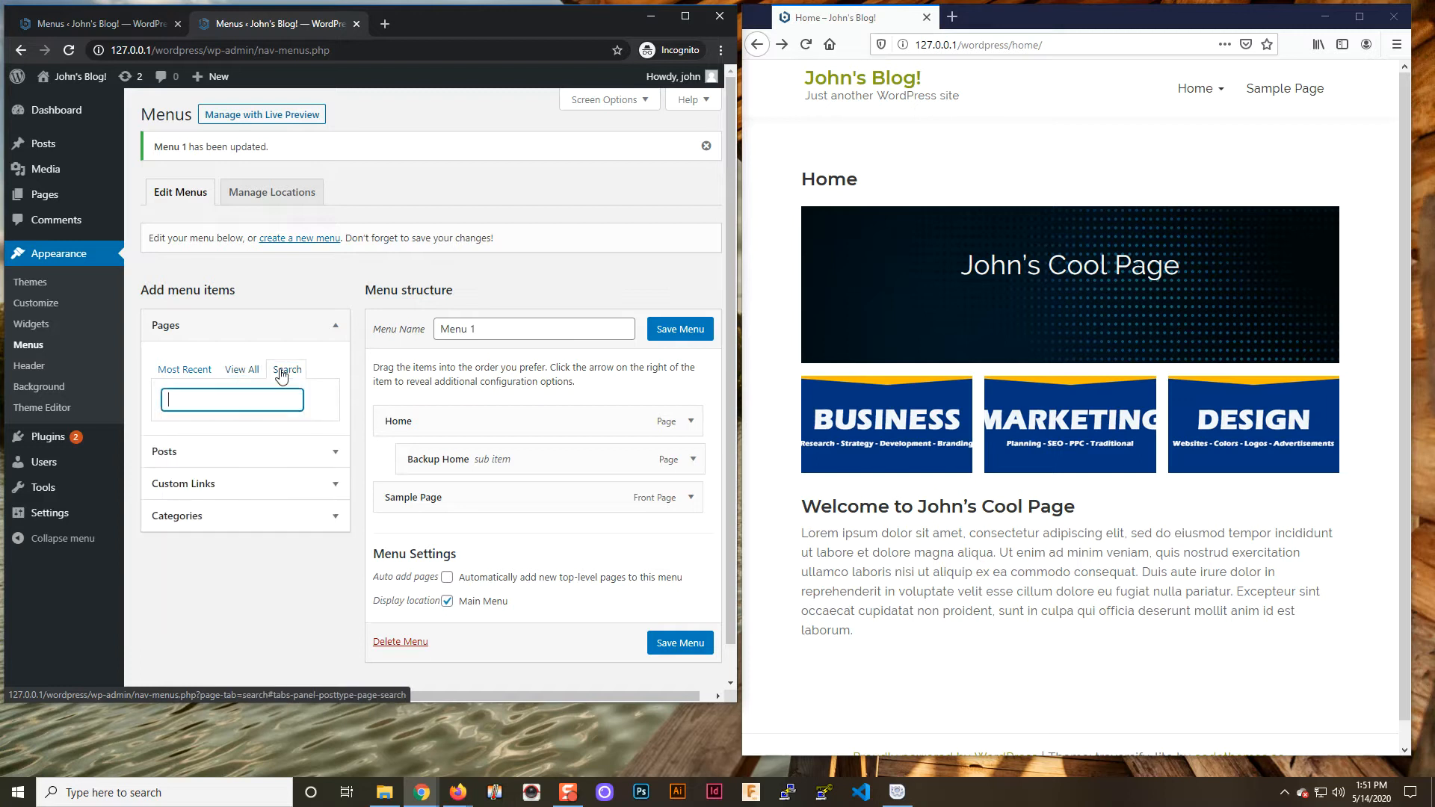
{"action": "left_click", "coordinate": [202, 372]}
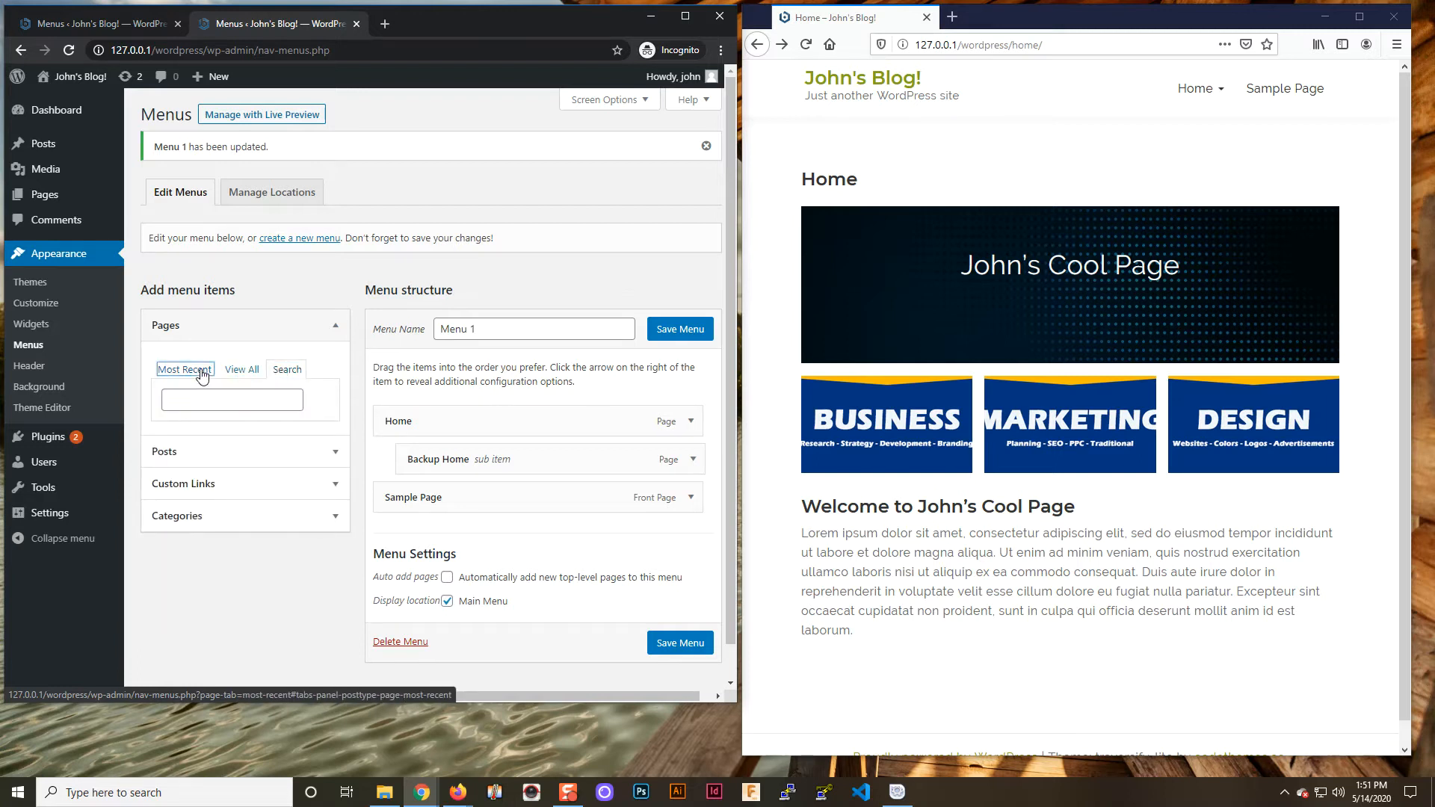
Add Services Page and About Page to the menu
{"action": "left_click", "coordinate": [182, 401]}
{"action": "left_click", "coordinate": [167, 416]}
{"action": "left_click", "coordinate": [302, 491]}
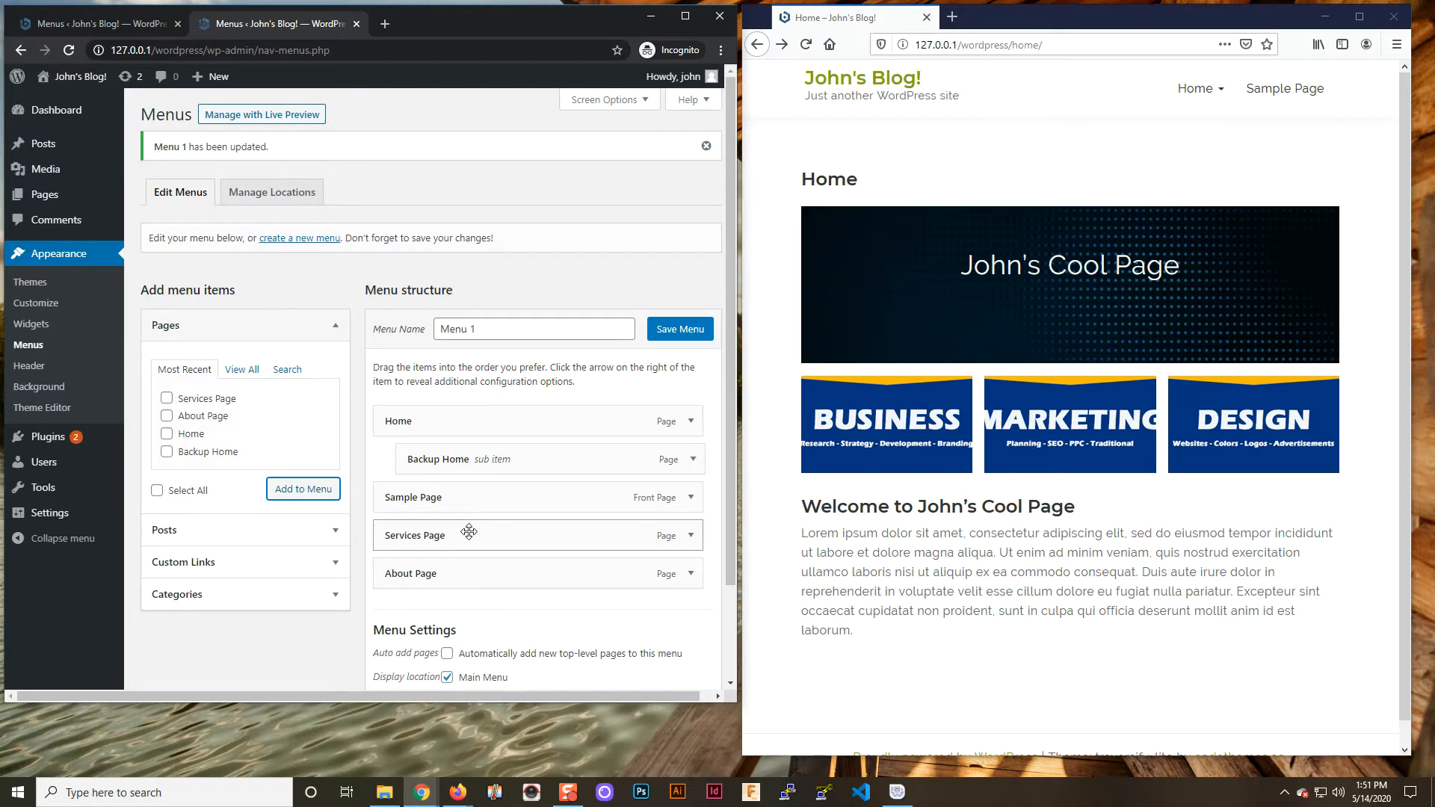
{"action": "mouse_move", "coordinate": [469, 532]}
{"action": "left_mouse_down"}
{"action": "mouse_move", "coordinate": [458, 394]}
{"action": "mouse_move", "coordinate": [462, 561]}
{"action": "mouse_move", "coordinate": [483, 548]}
{"action": "mouse_move", "coordinate": [474, 532]}
{"action": "left_mouse_up"}
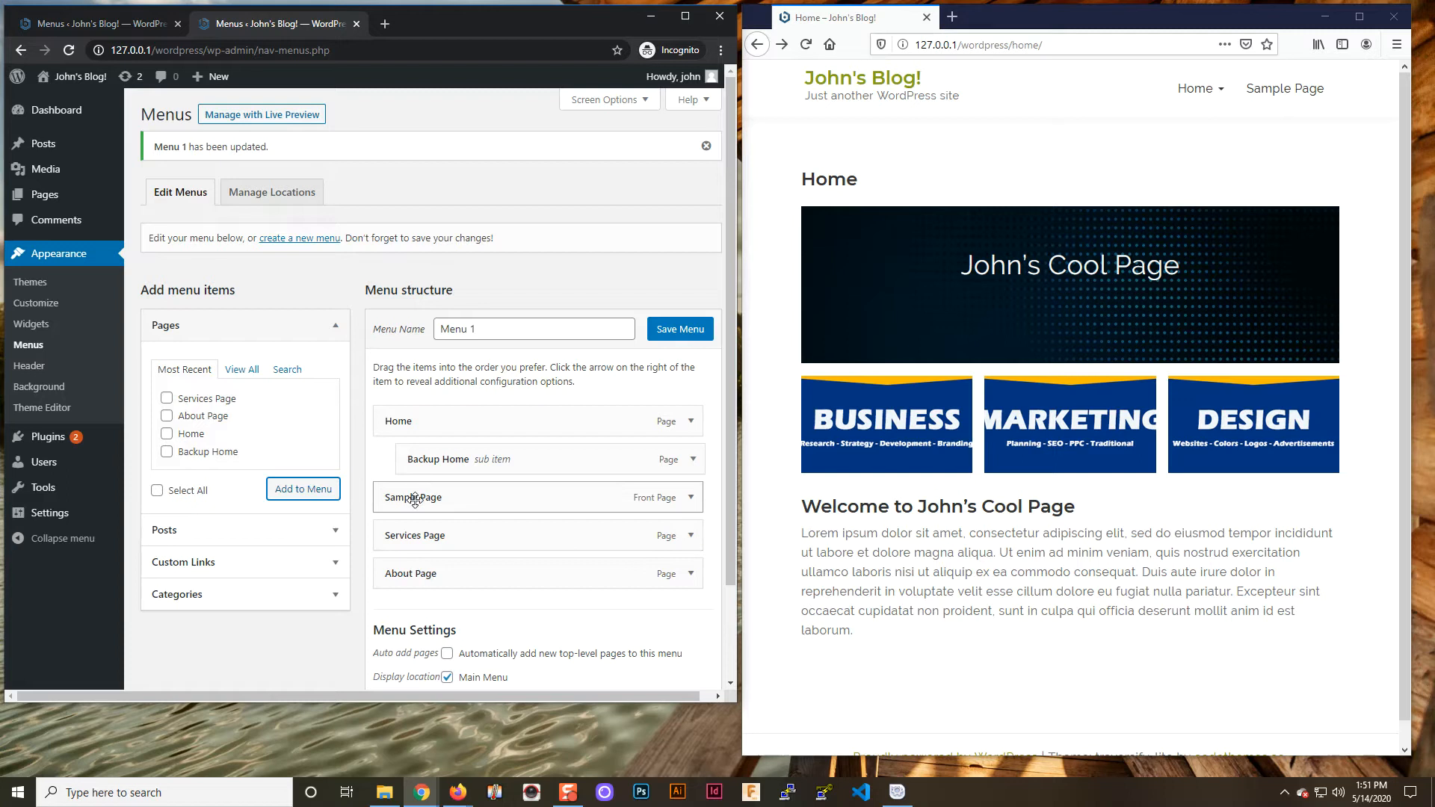
Remove Sample Page from the menu, save the menu and reload the site
{"action": "left_click", "coordinate": [688, 499]}
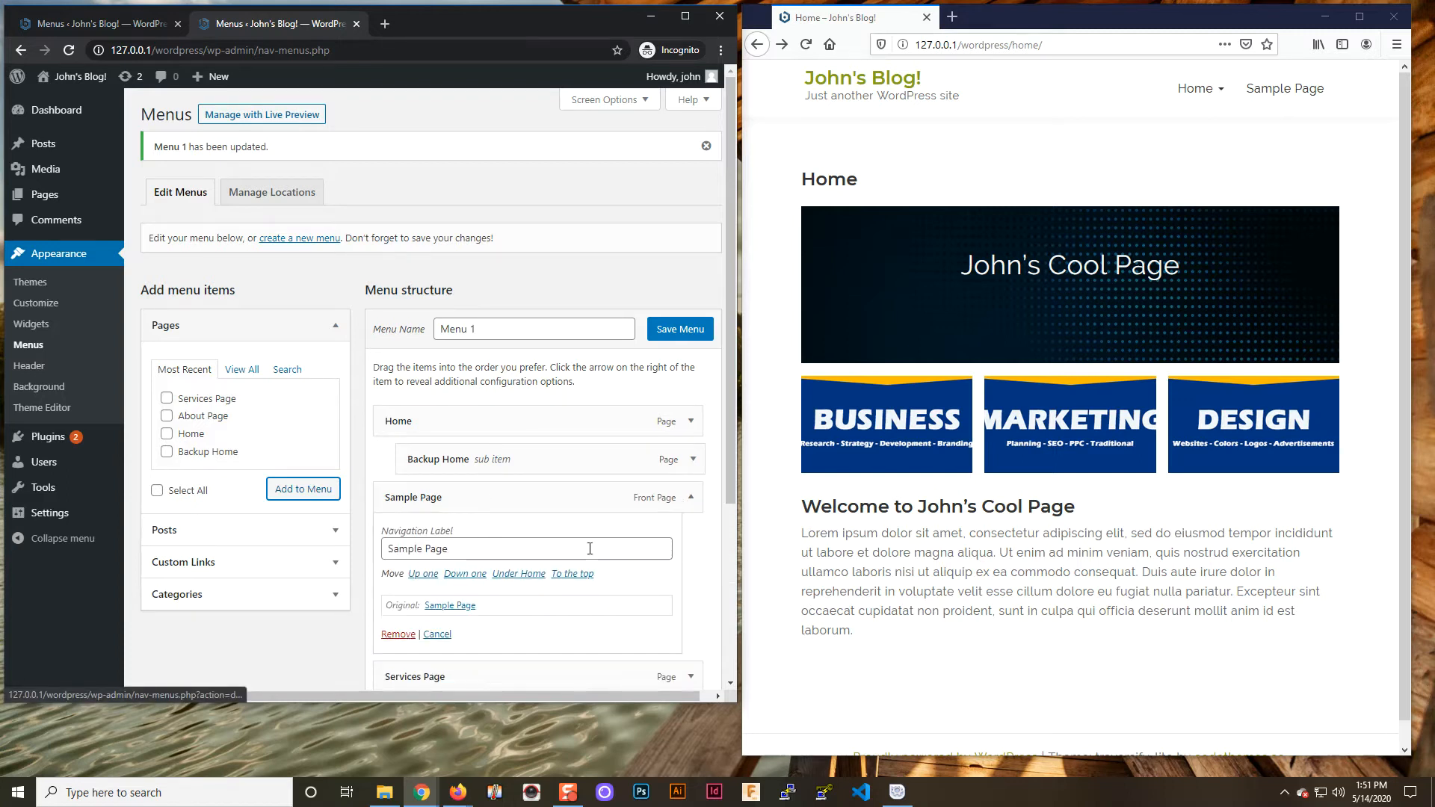
{"action": "left_click", "coordinate": [411, 635]}
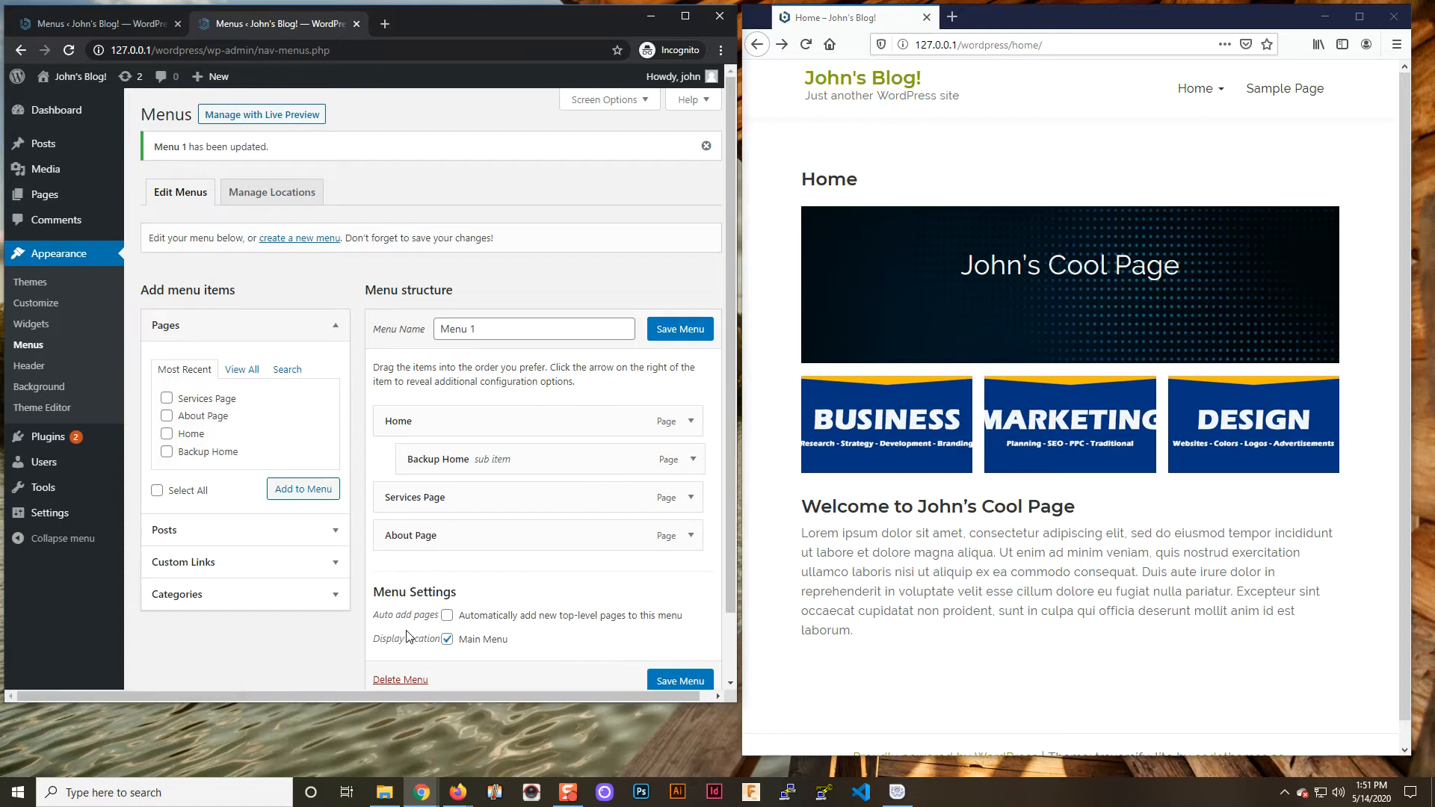
{"action": "left_click", "coordinate": [690, 336]}
{"action": "left_click", "coordinate": [812, 44]}
Check the site's Home submenu, Services Page, About Page and site title links, and return to the Home page
{"action": "mouse_move", "coordinate": [1080, 95]}
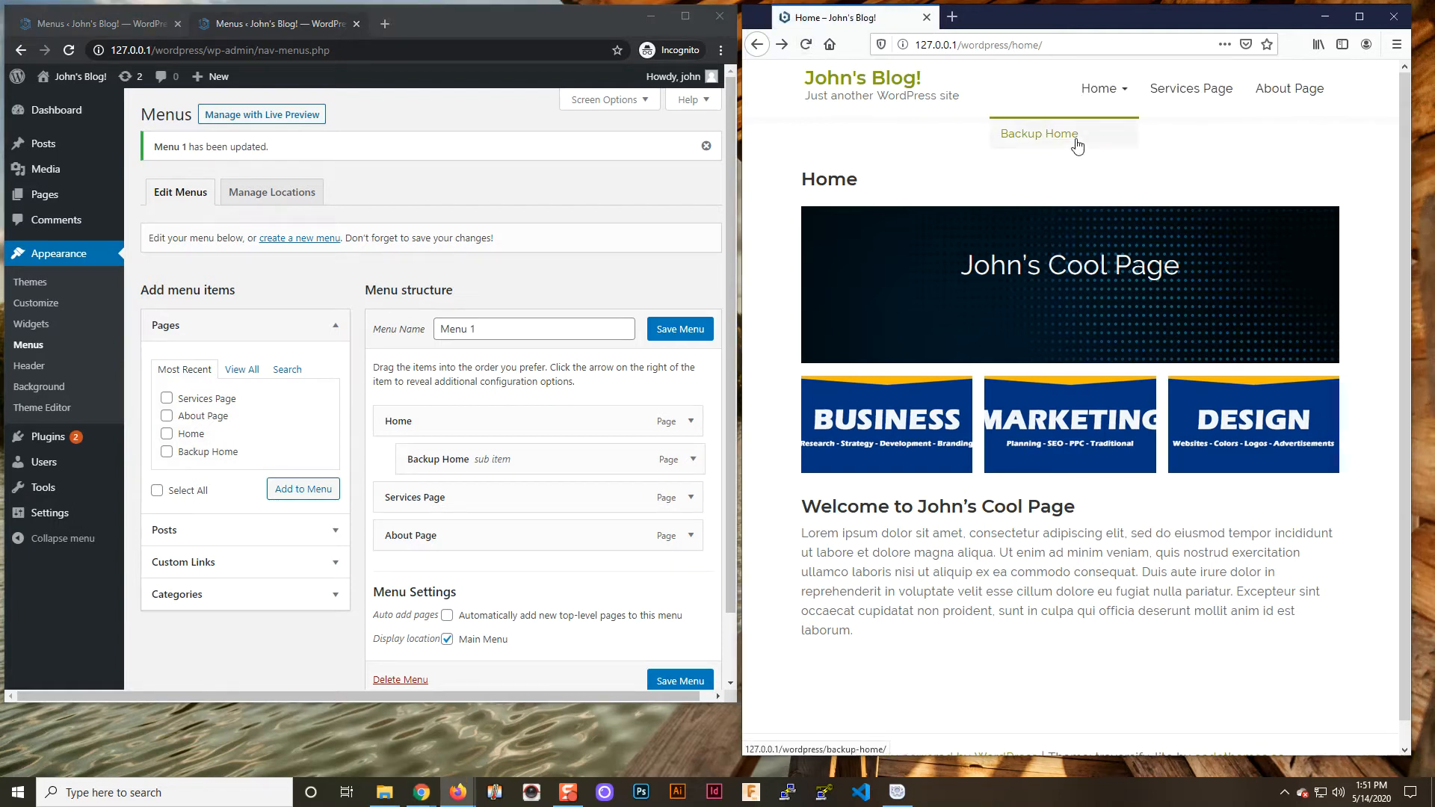
{"action": "left_click", "coordinate": [1160, 98]}
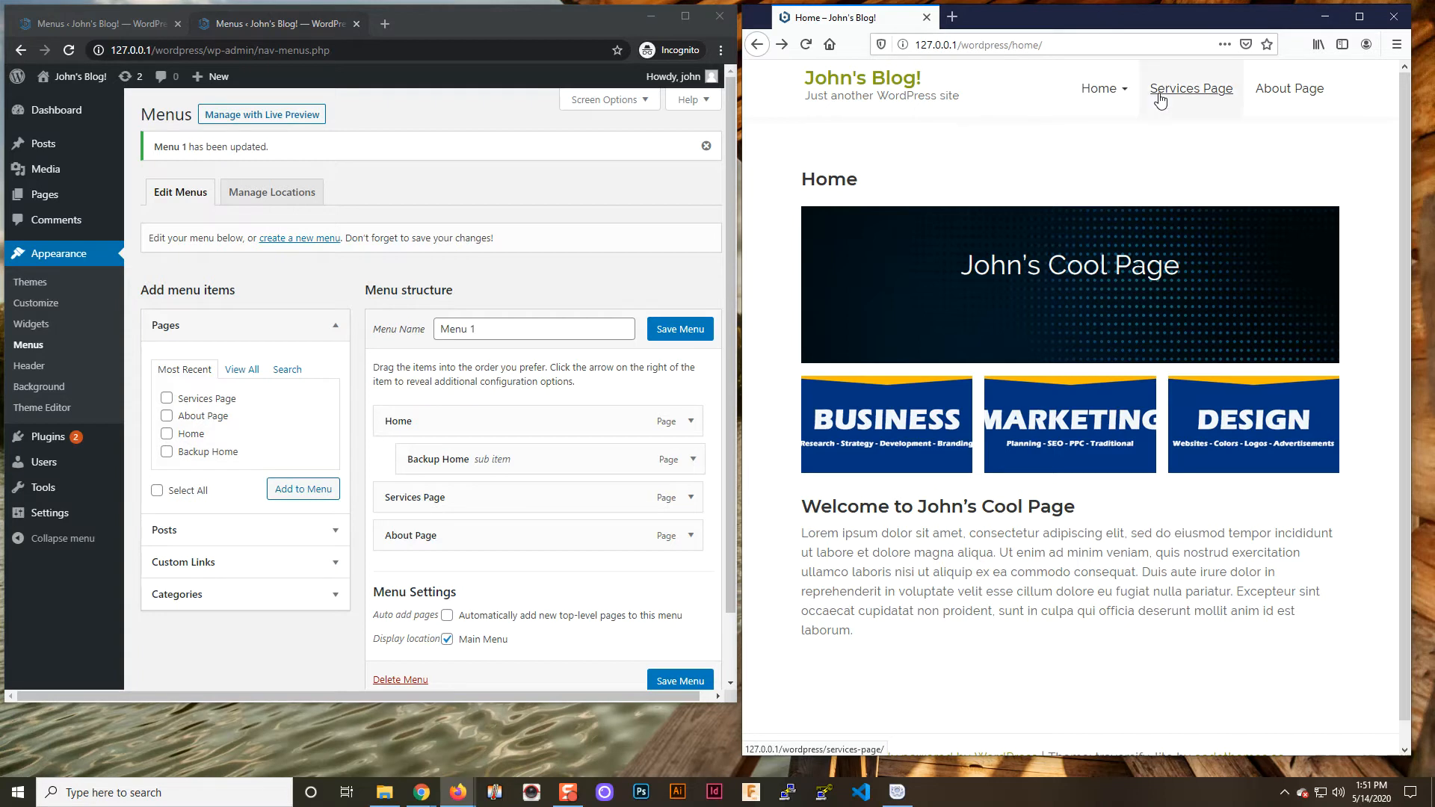
{"action": "left_click", "coordinate": [1283, 89]}
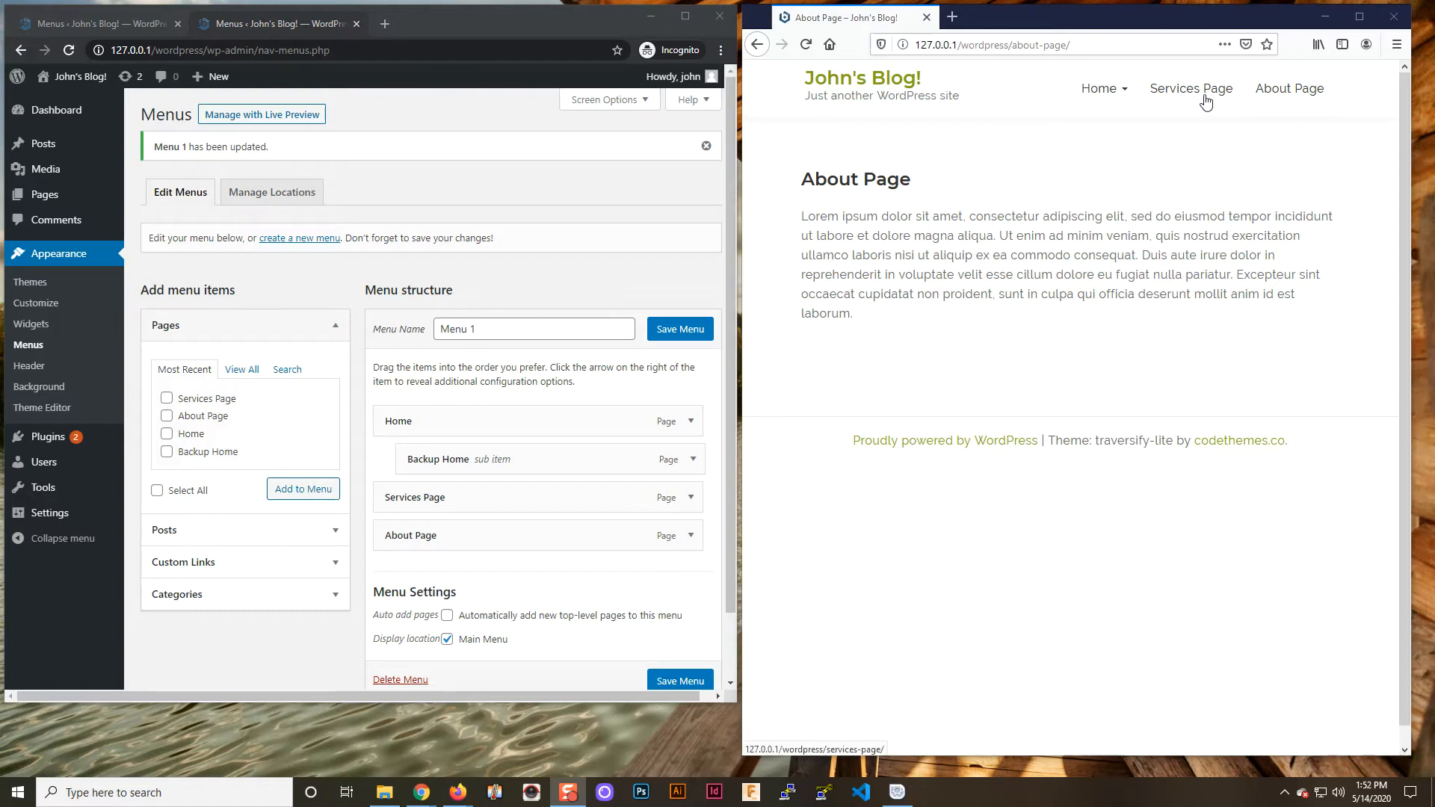
{"action": "left_click", "coordinate": [837, 86]}
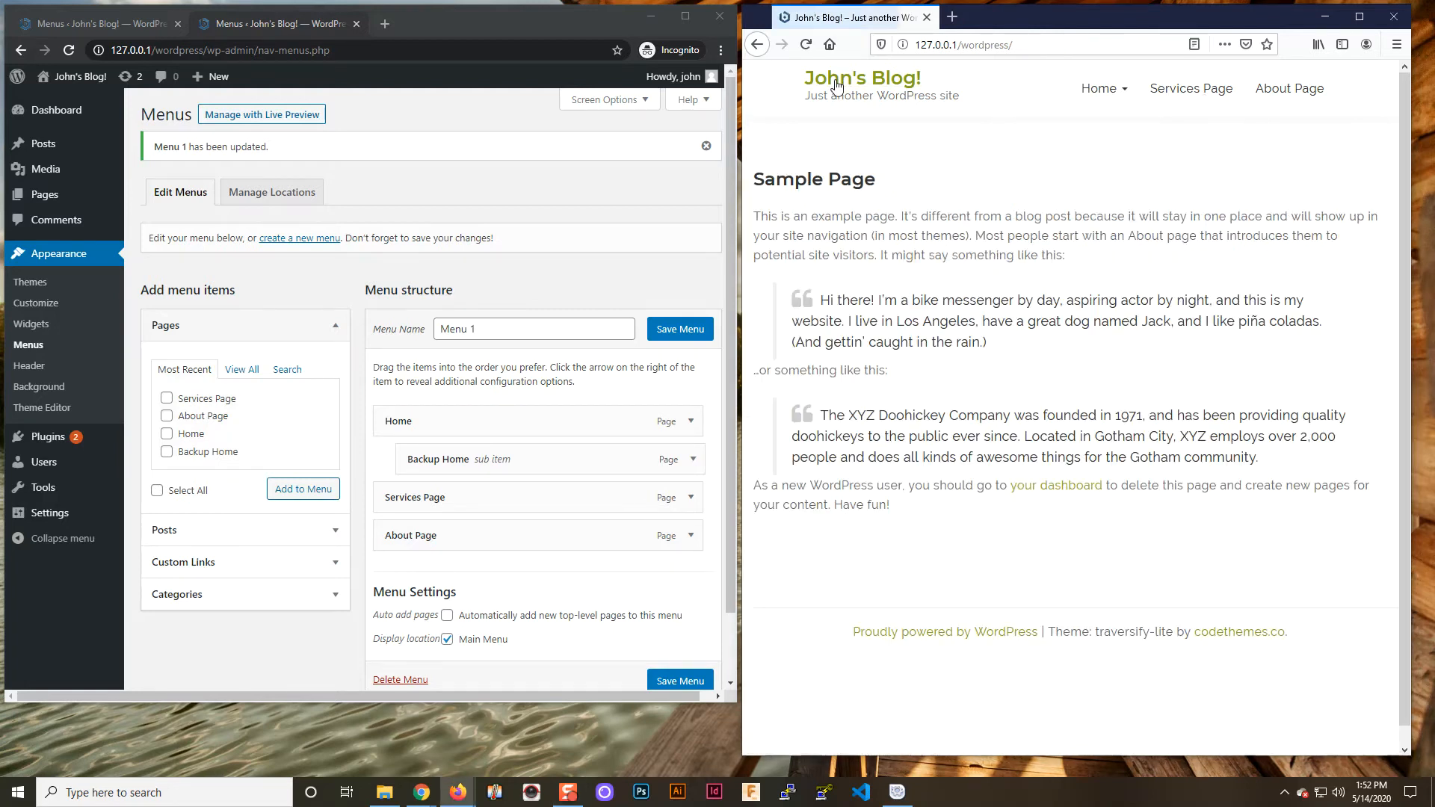
{"action": "left_click", "coordinate": [1096, 91]}
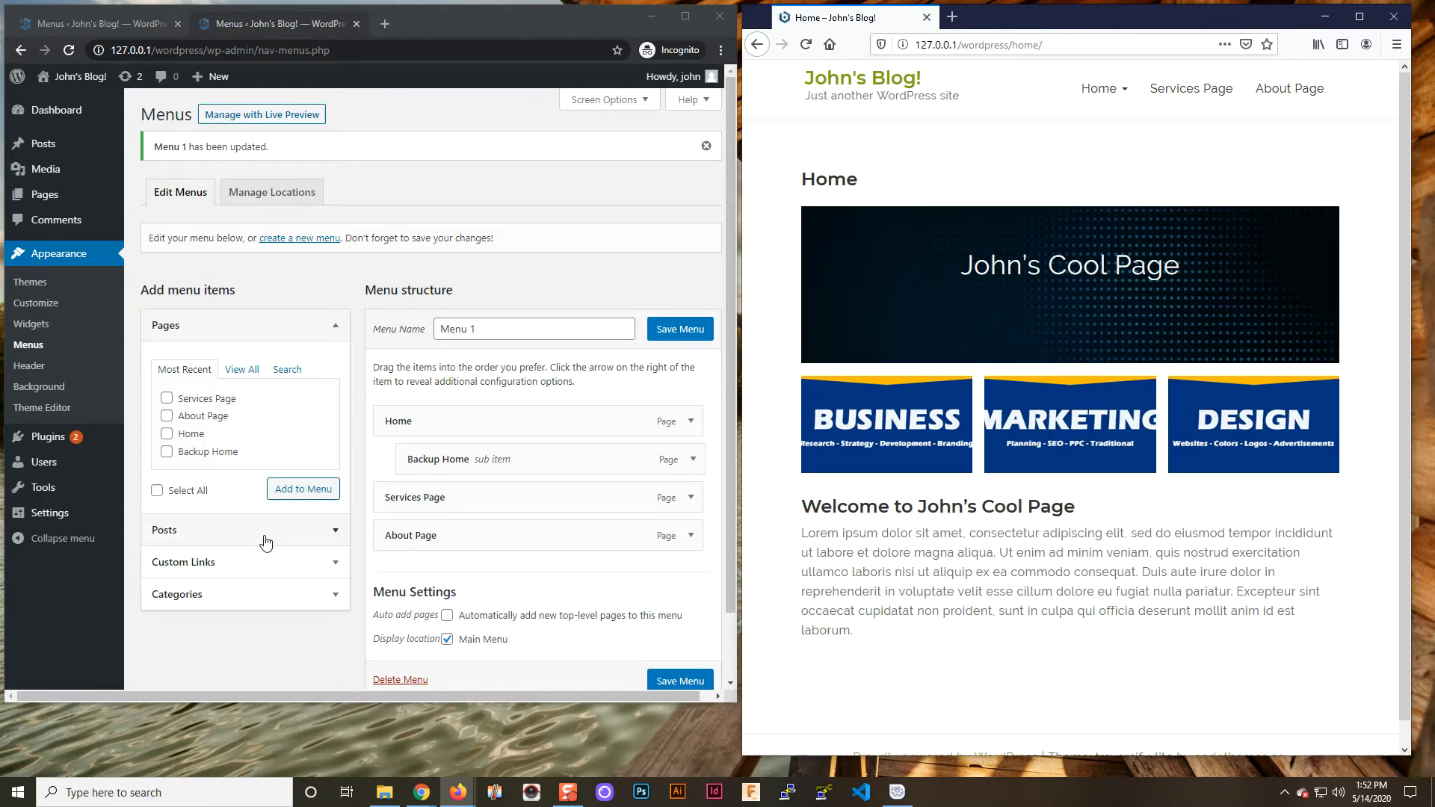
{"action": "scroll", "coordinate": [252, 542], "scroll_direction": "down", "scroll_amount": 1}
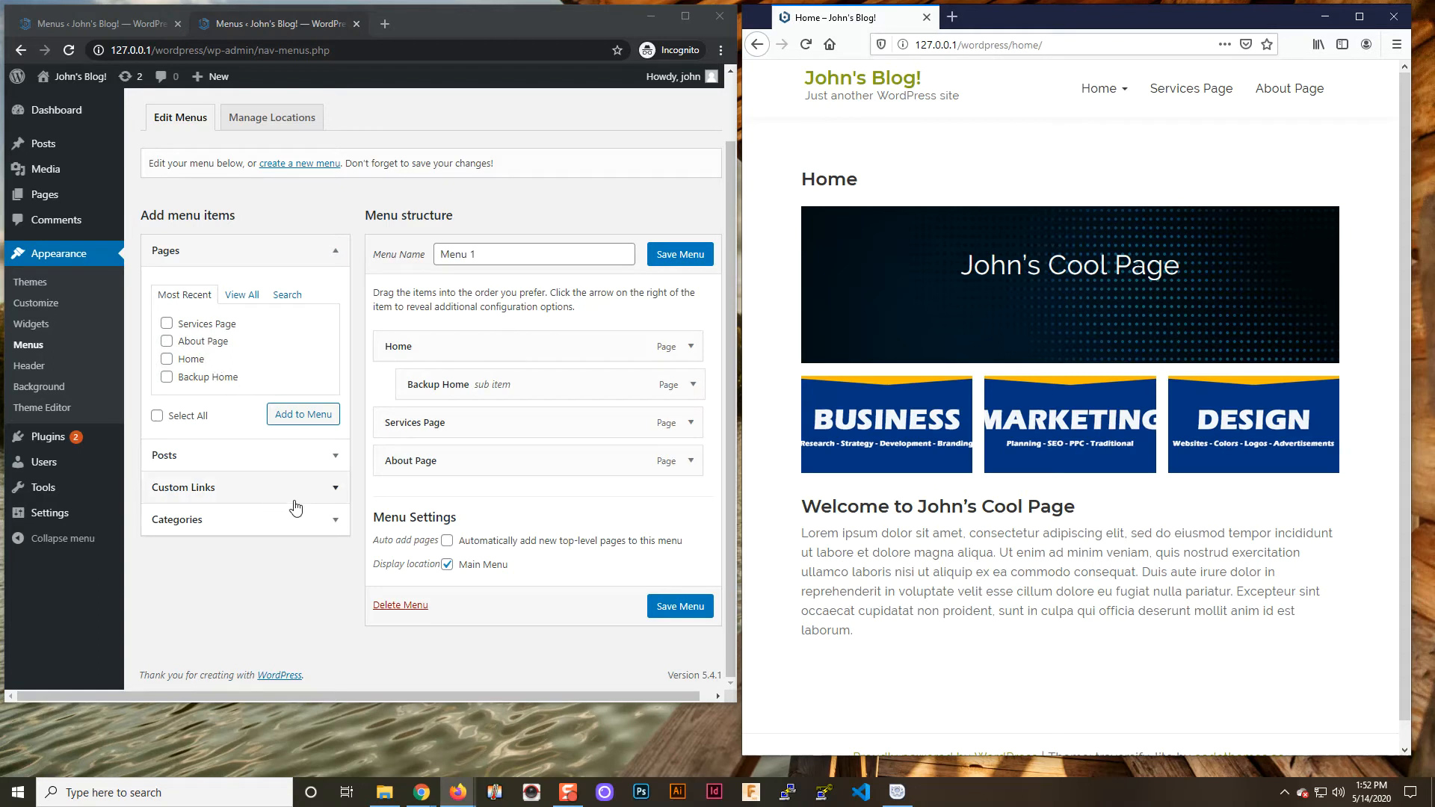
{"action": "left_click", "coordinate": [332, 491]}
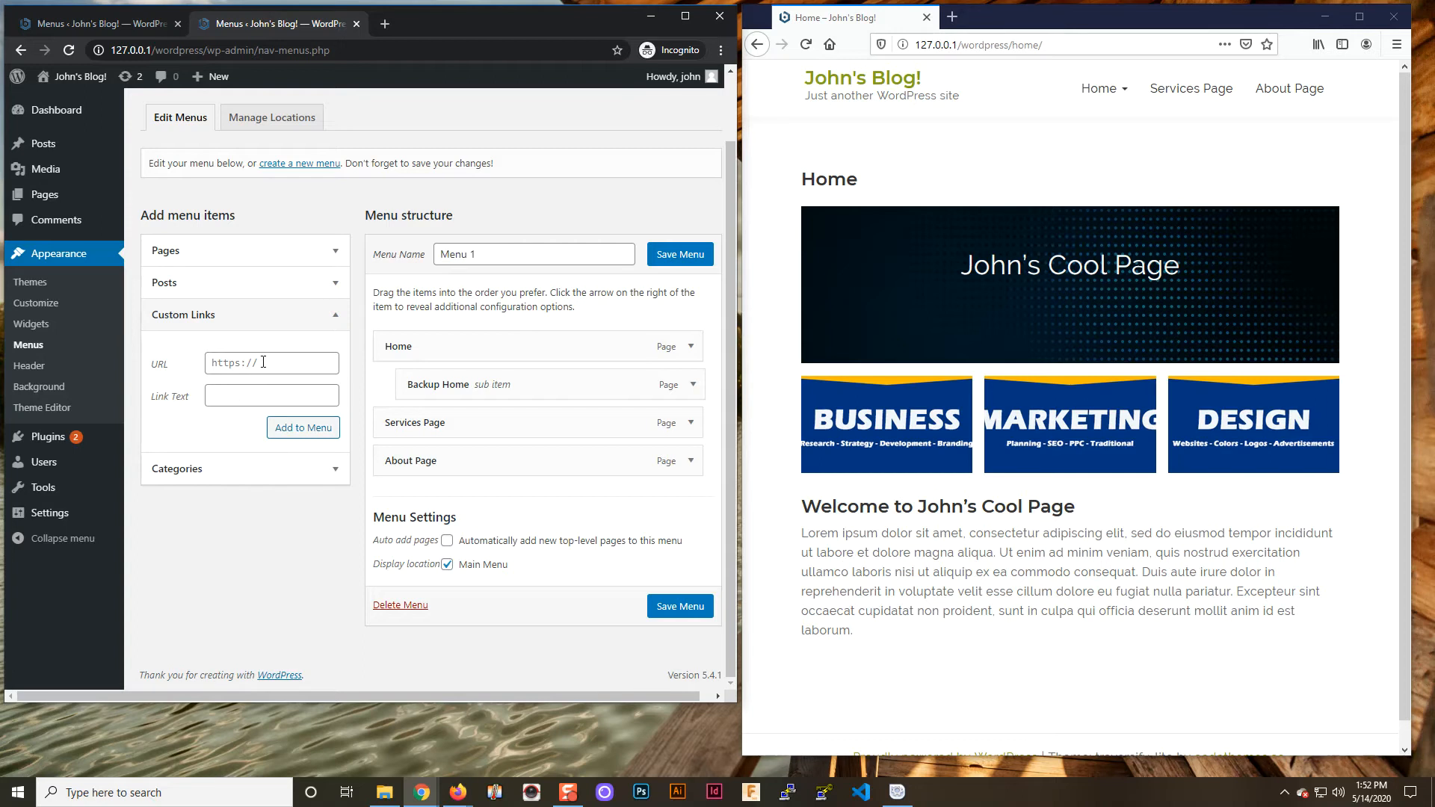
{"action": "left_click", "coordinate": [220, 397]}
{"action": "left_click", "coordinate": [258, 365]}
{"action": "type", "text": "www.google.com"}
{"action": "left_click", "coordinate": [300, 433]}
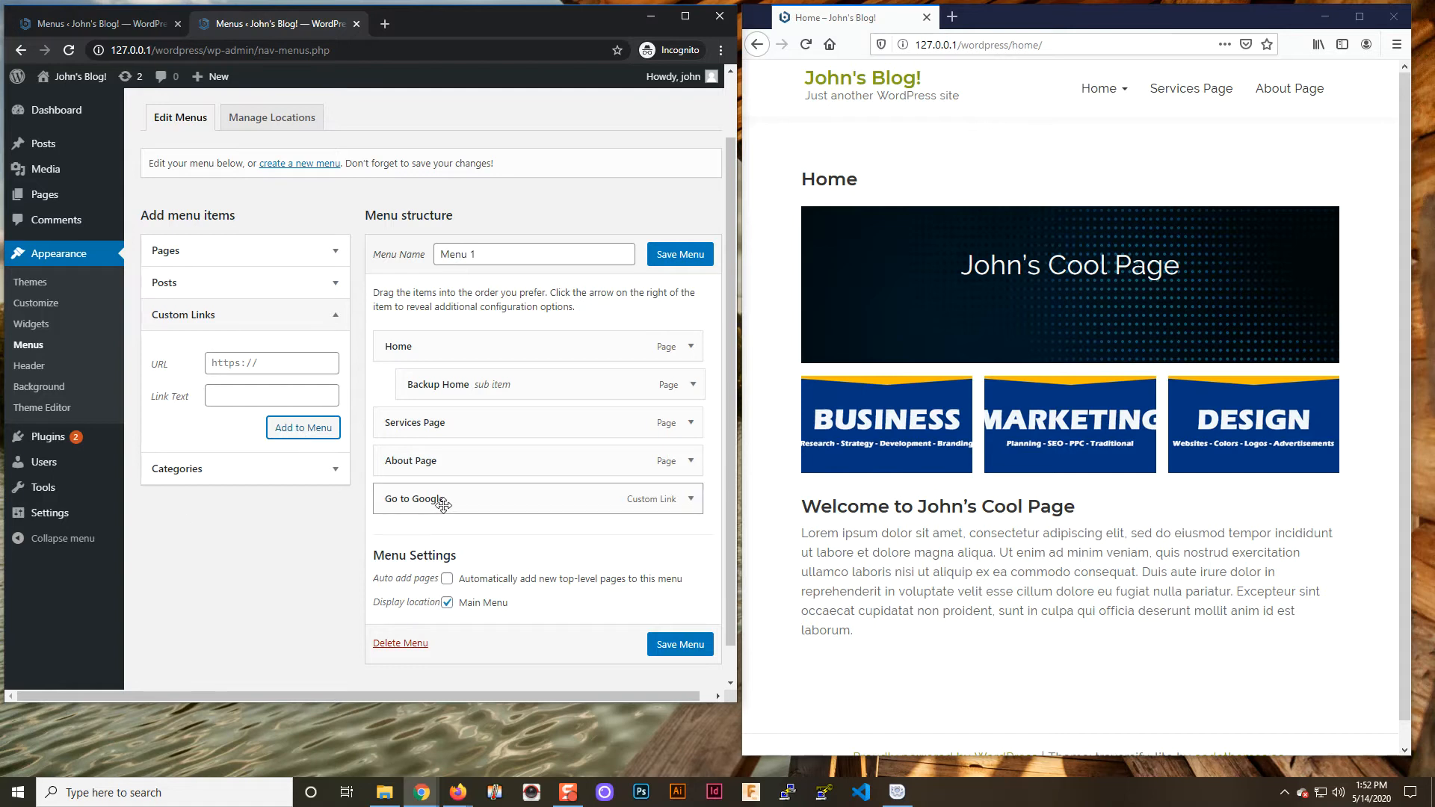
Save the menu and test the Go to Google link on the reloaded site, returning to the Home page
{"action": "left_click", "coordinate": [668, 647]}
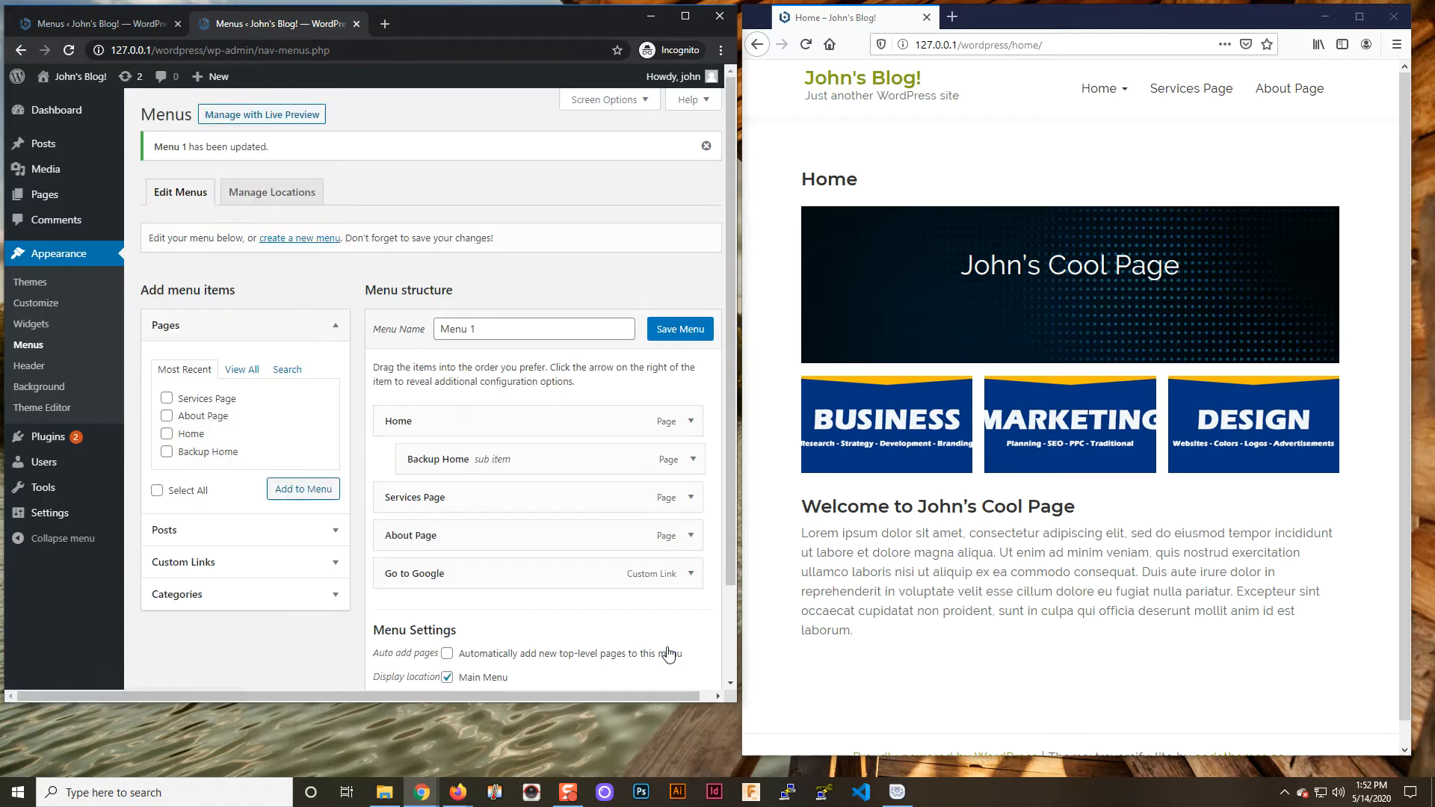
{"action": "left_click", "coordinate": [807, 44]}
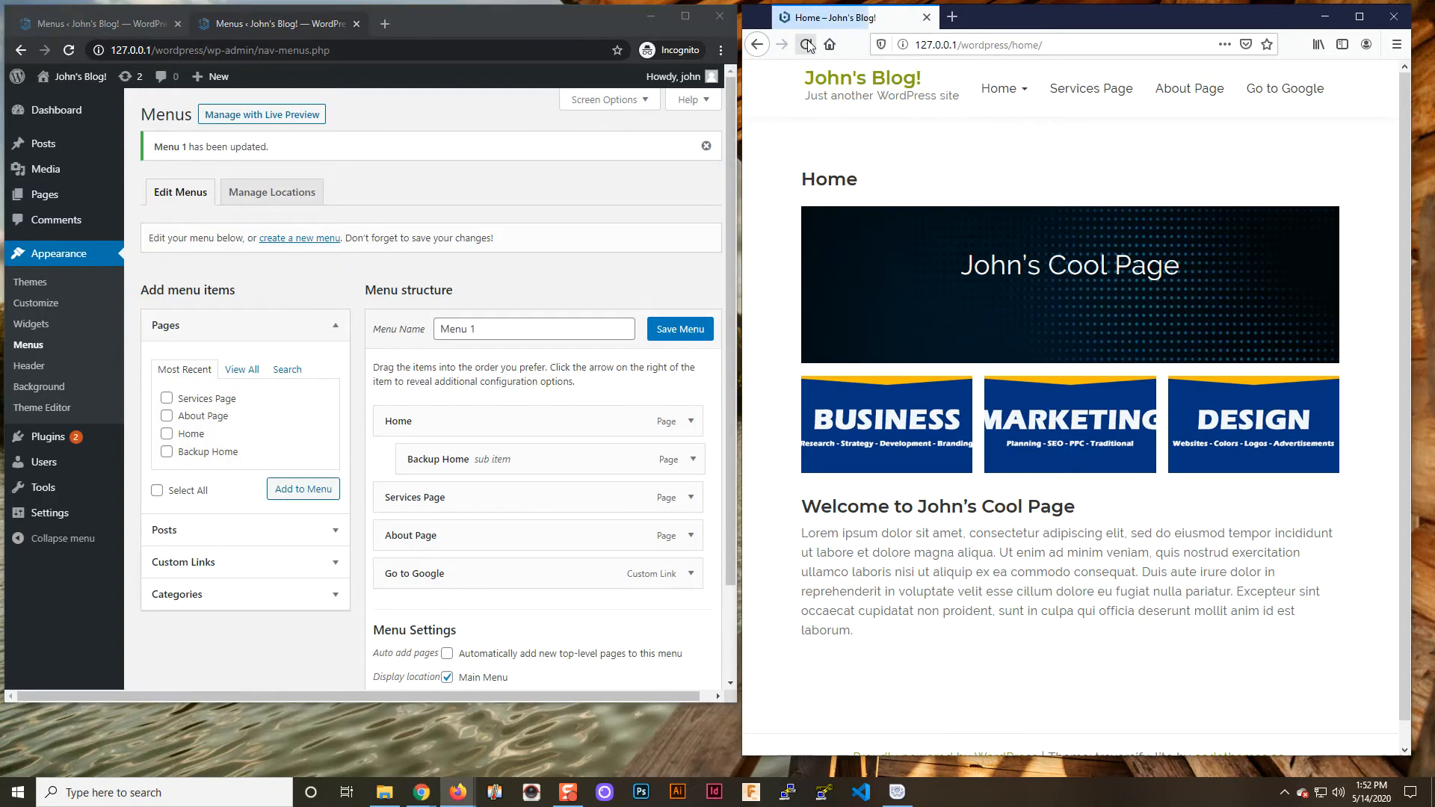
{"action": "left_click", "coordinate": [1280, 93]}
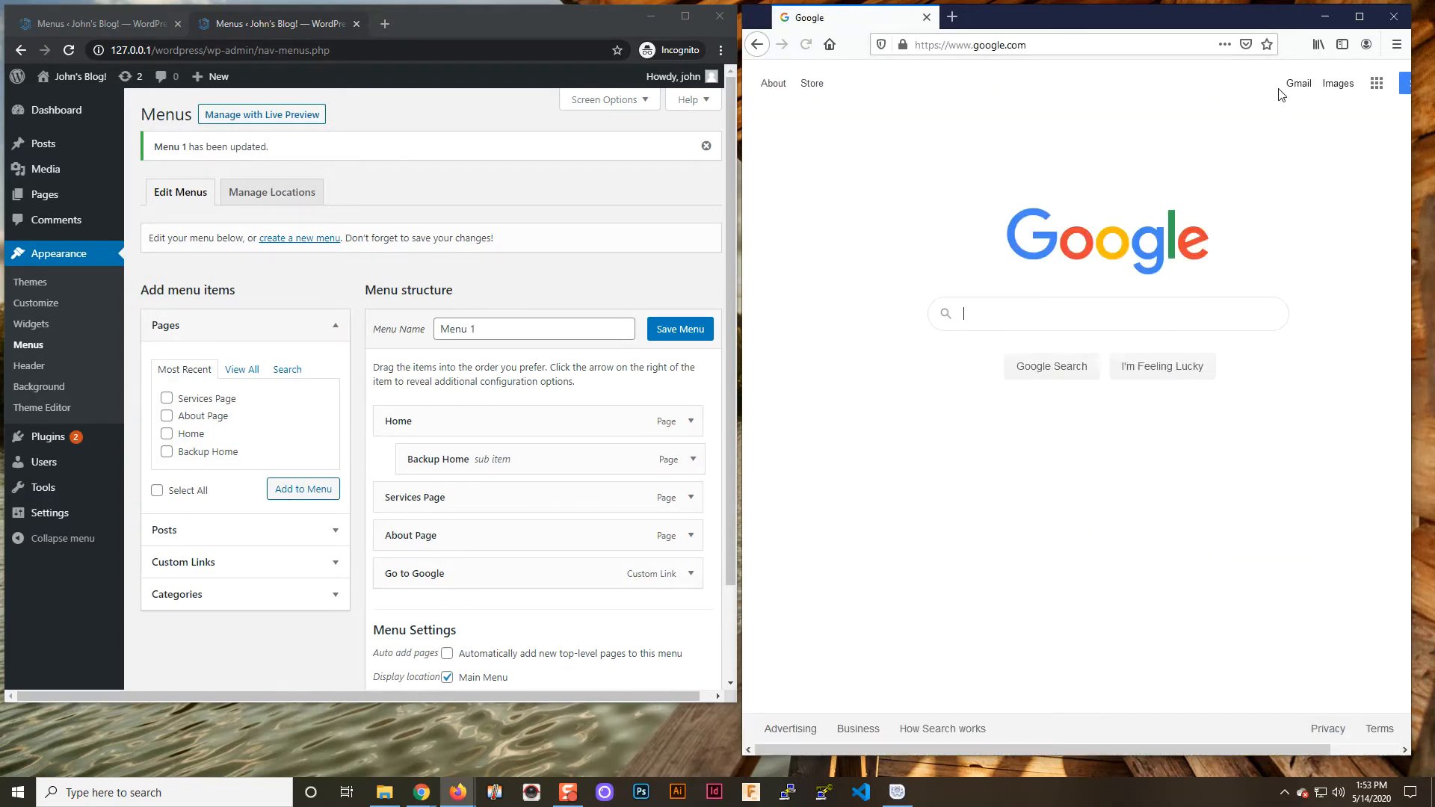
{"action": "left_click", "coordinate": [757, 44]}
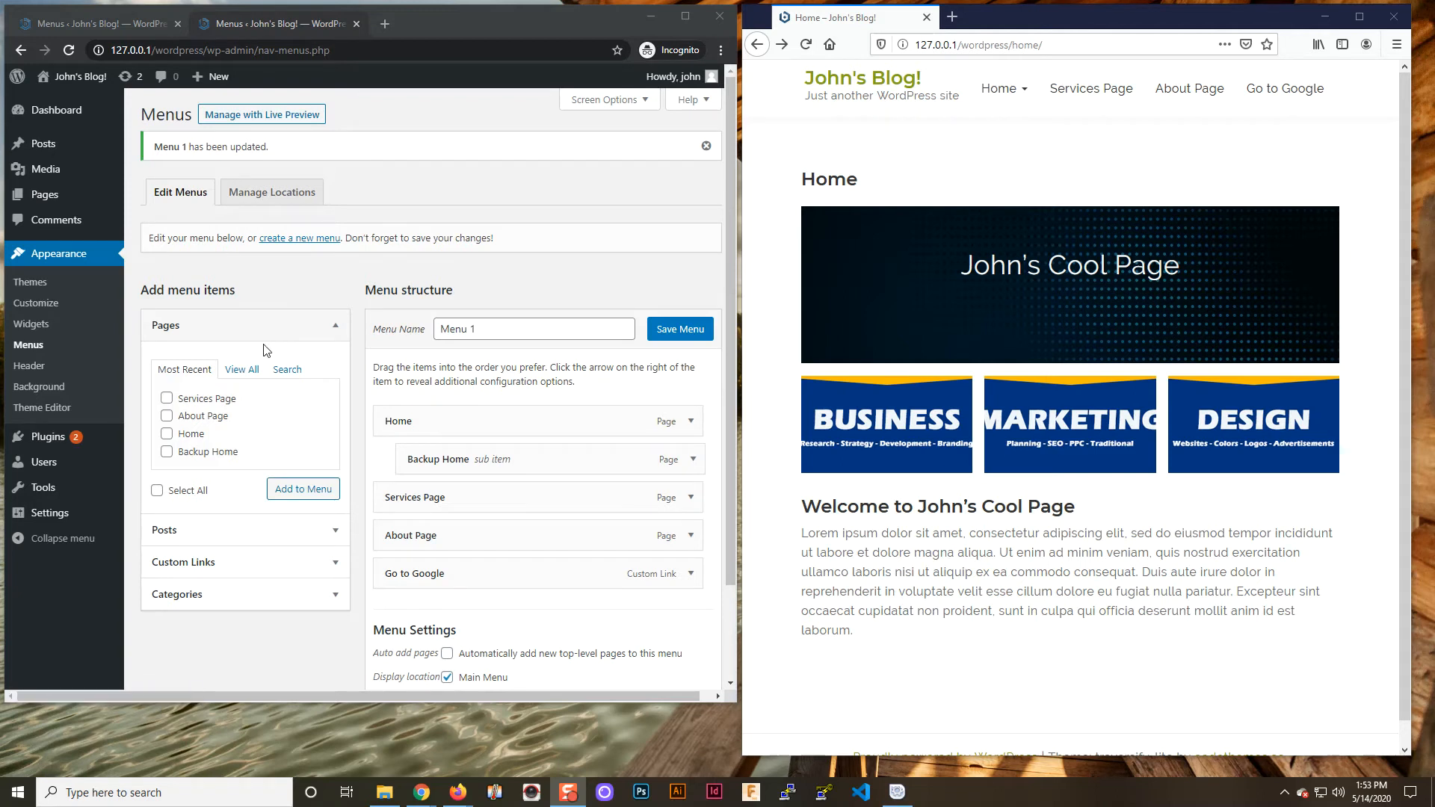
Create a new menu named "Summer Menu" and reload the site
{"action": "left_click", "coordinate": [285, 239]}
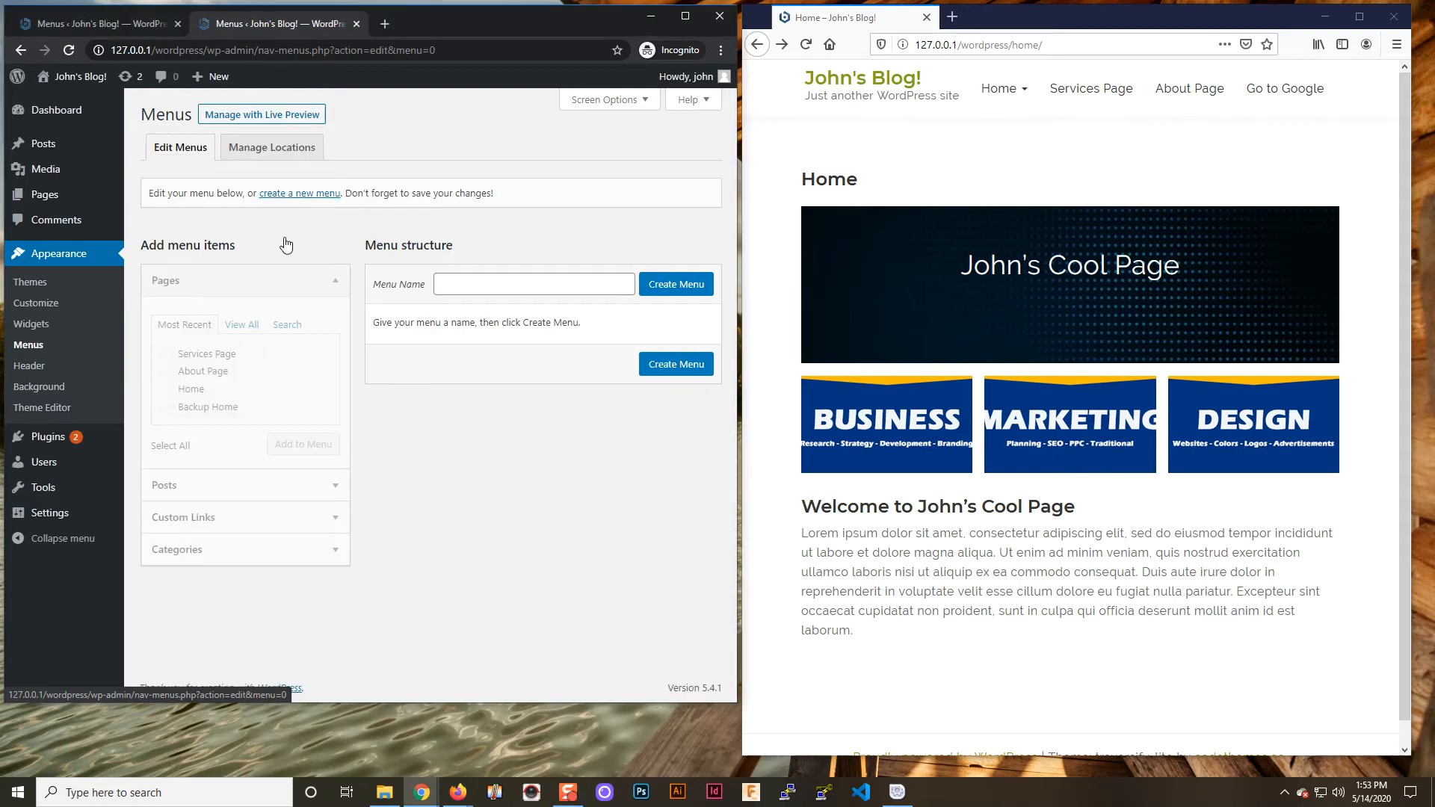
{"action": "left_click", "coordinate": [489, 281]}
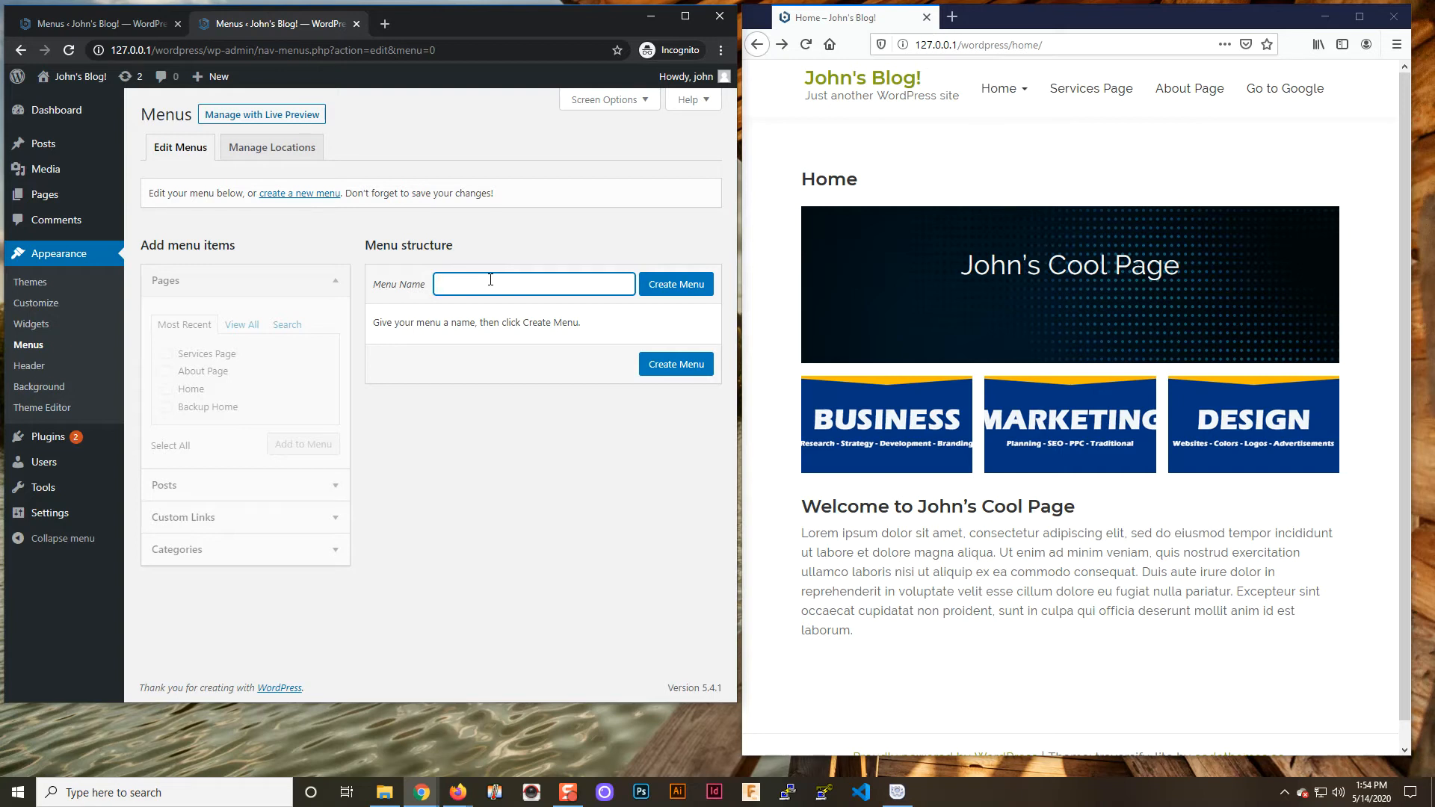
{"action": "mouse_move", "coordinate": [1002, 89]}
{"action": "type", "text": "Summer Menu"}
{"action": "left_click", "coordinate": [663, 292]}
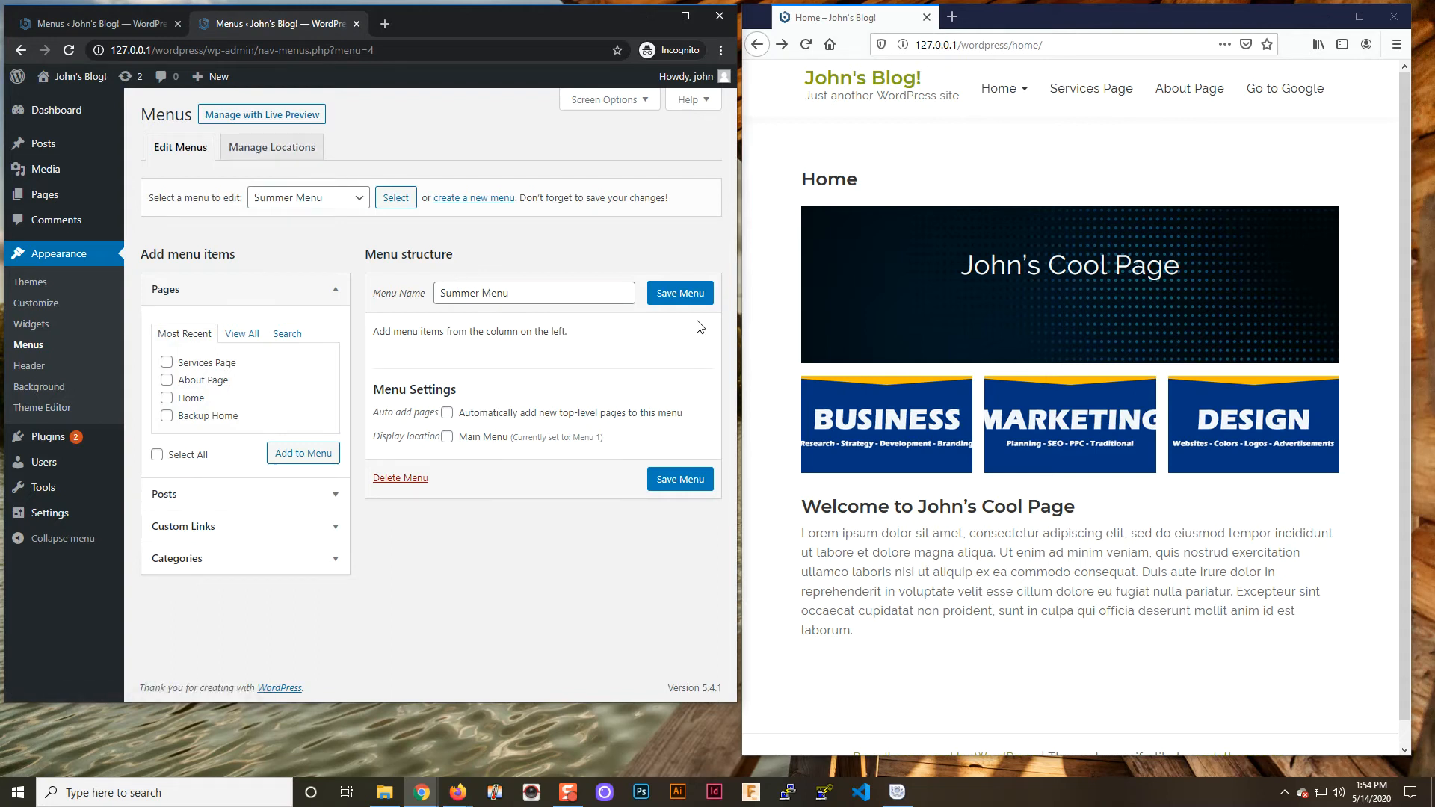
{"action": "left_click", "coordinate": [807, 46]}
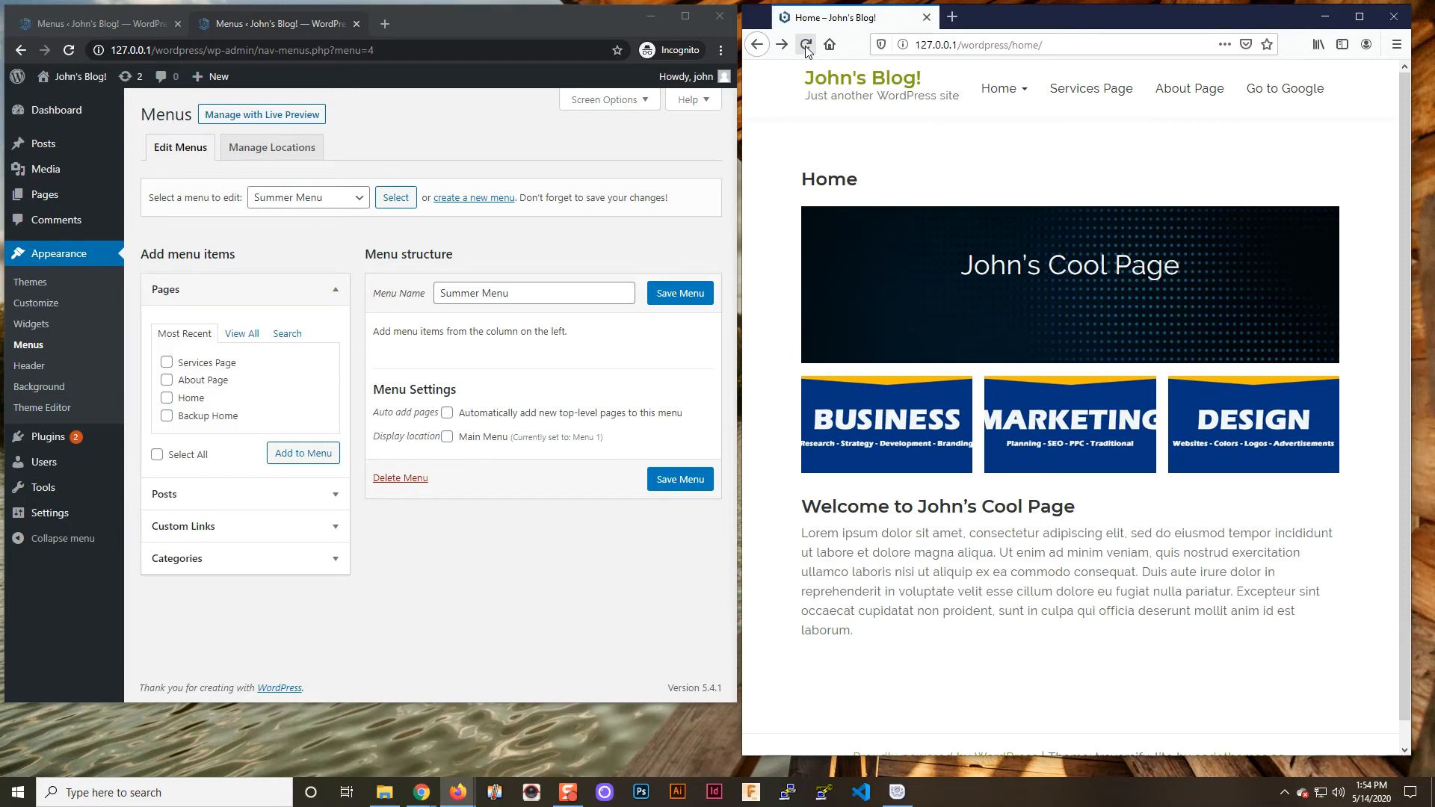
Examine which menus can be assigned to the Main Menu theme location, and return to editing Summer Menu
{"action": "left_click", "coordinate": [290, 150]}
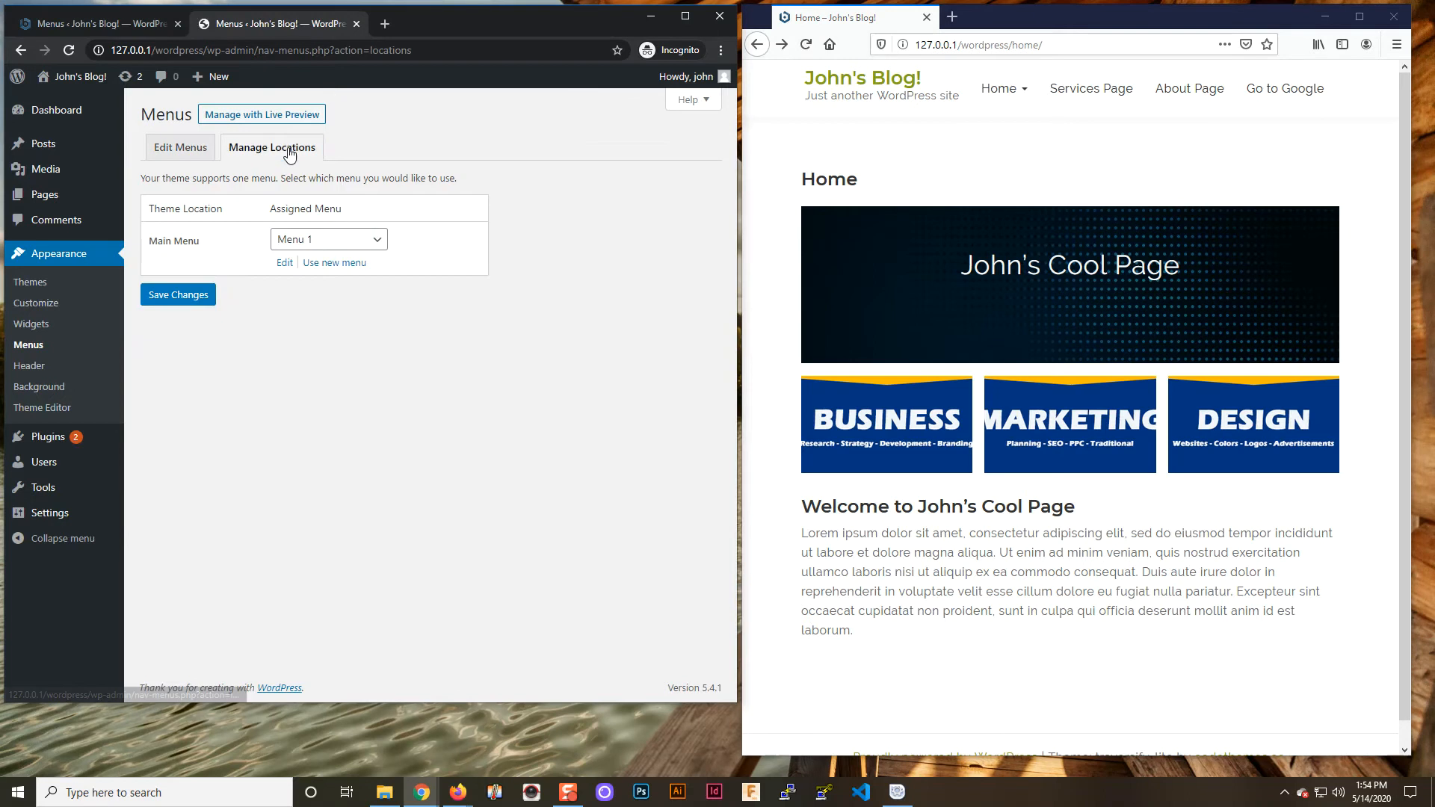
{"action": "left_click", "coordinate": [385, 243]}
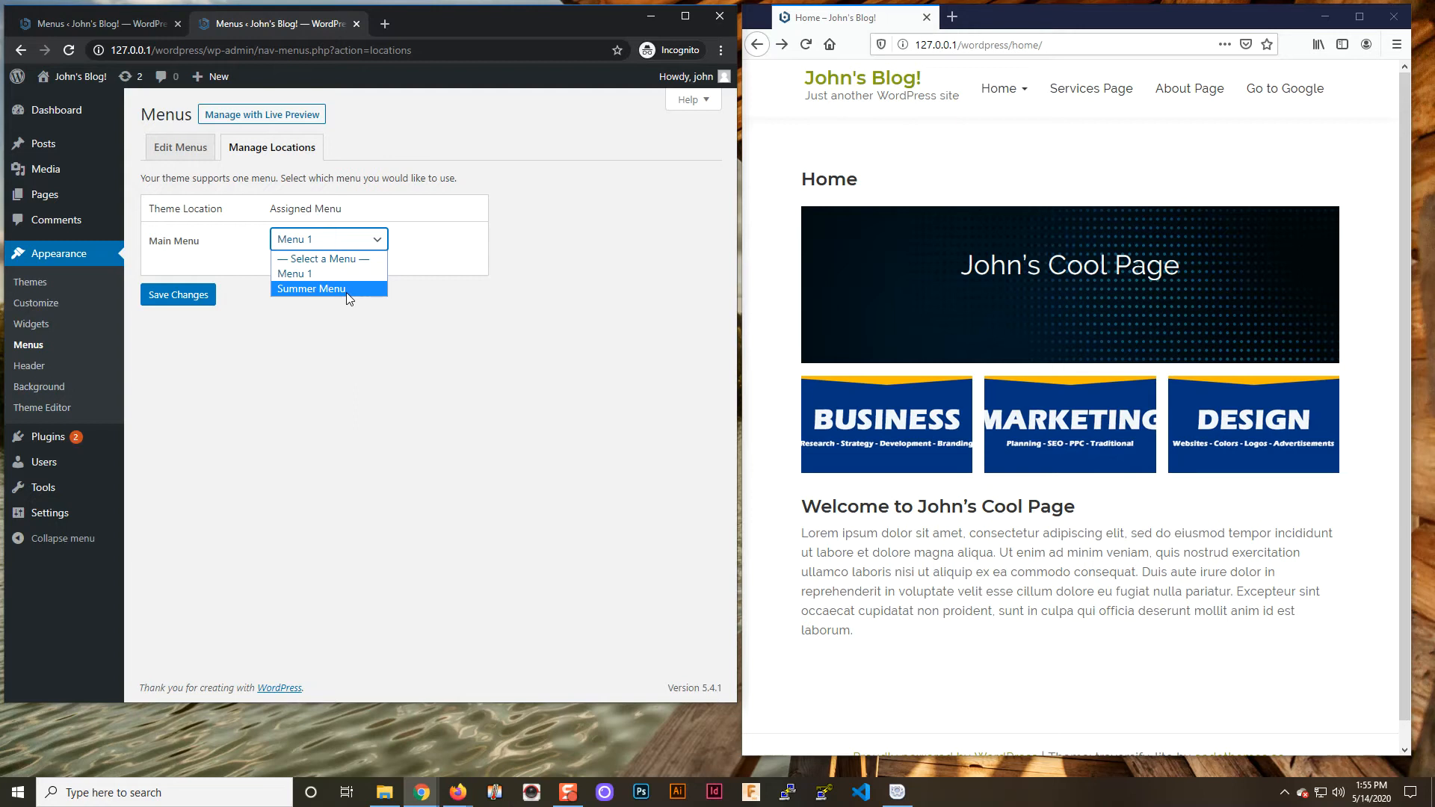
{"action": "left_click", "coordinate": [178, 148]}
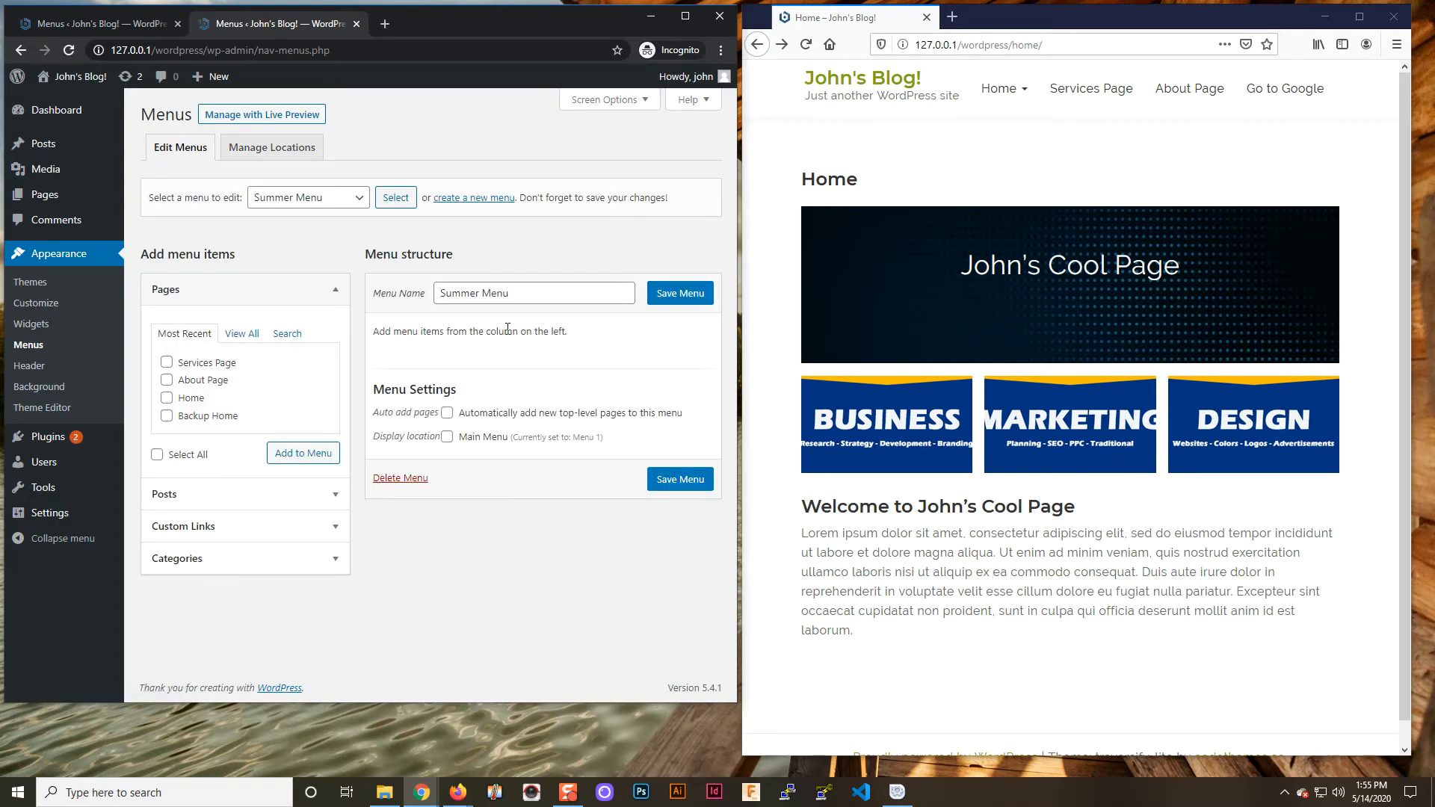
Add a custom link with the link text "Menu" and the placeholder URL # to Summer Menu
{"action": "left_click", "coordinate": [320, 525]}
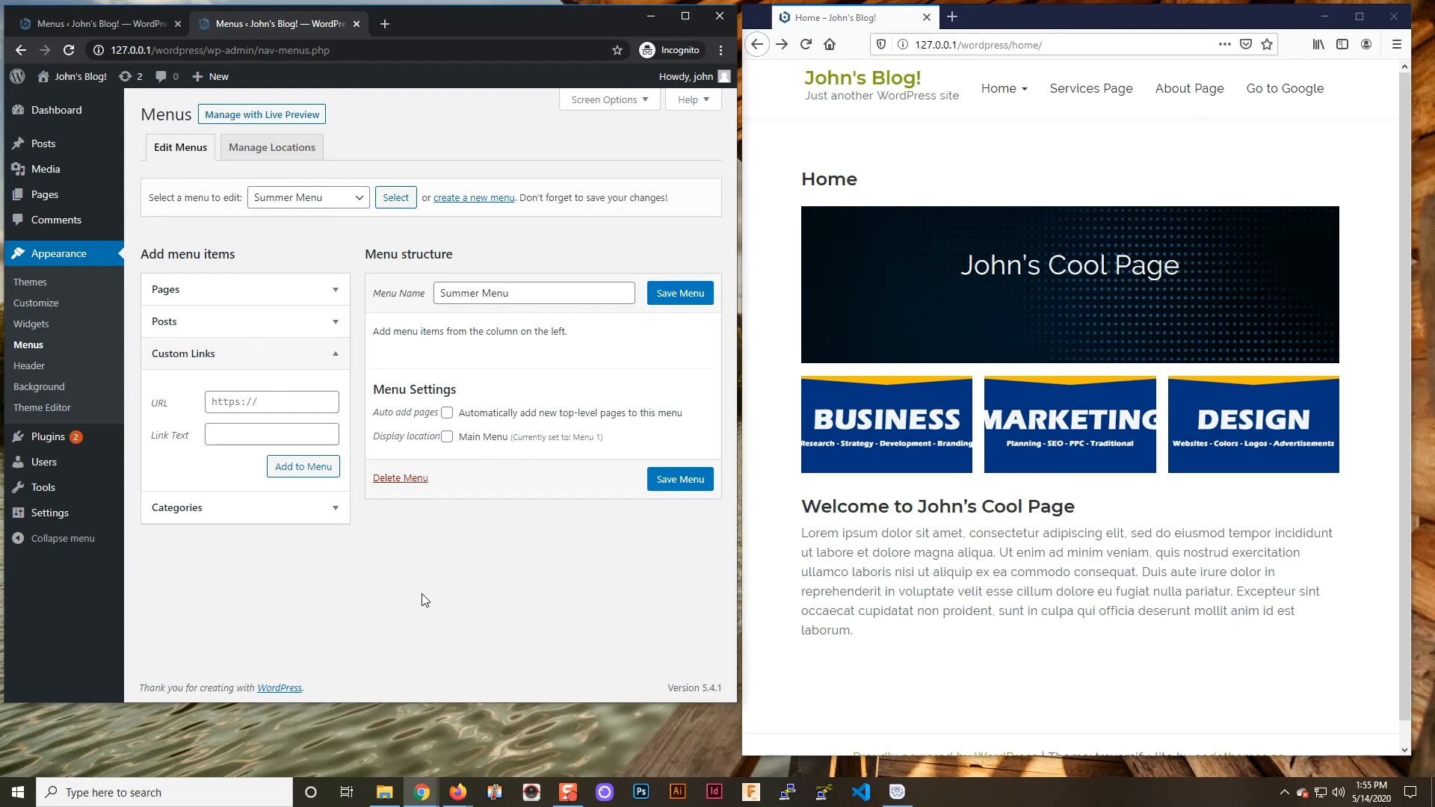
{"action": "left_click", "coordinate": [234, 431]}
{"action": "type", "text": "Menu"}
{"action": "left_click", "coordinate": [251, 403]}
{"action": "type", "text": "#"}
{"action": "left_click", "coordinate": [295, 470]}
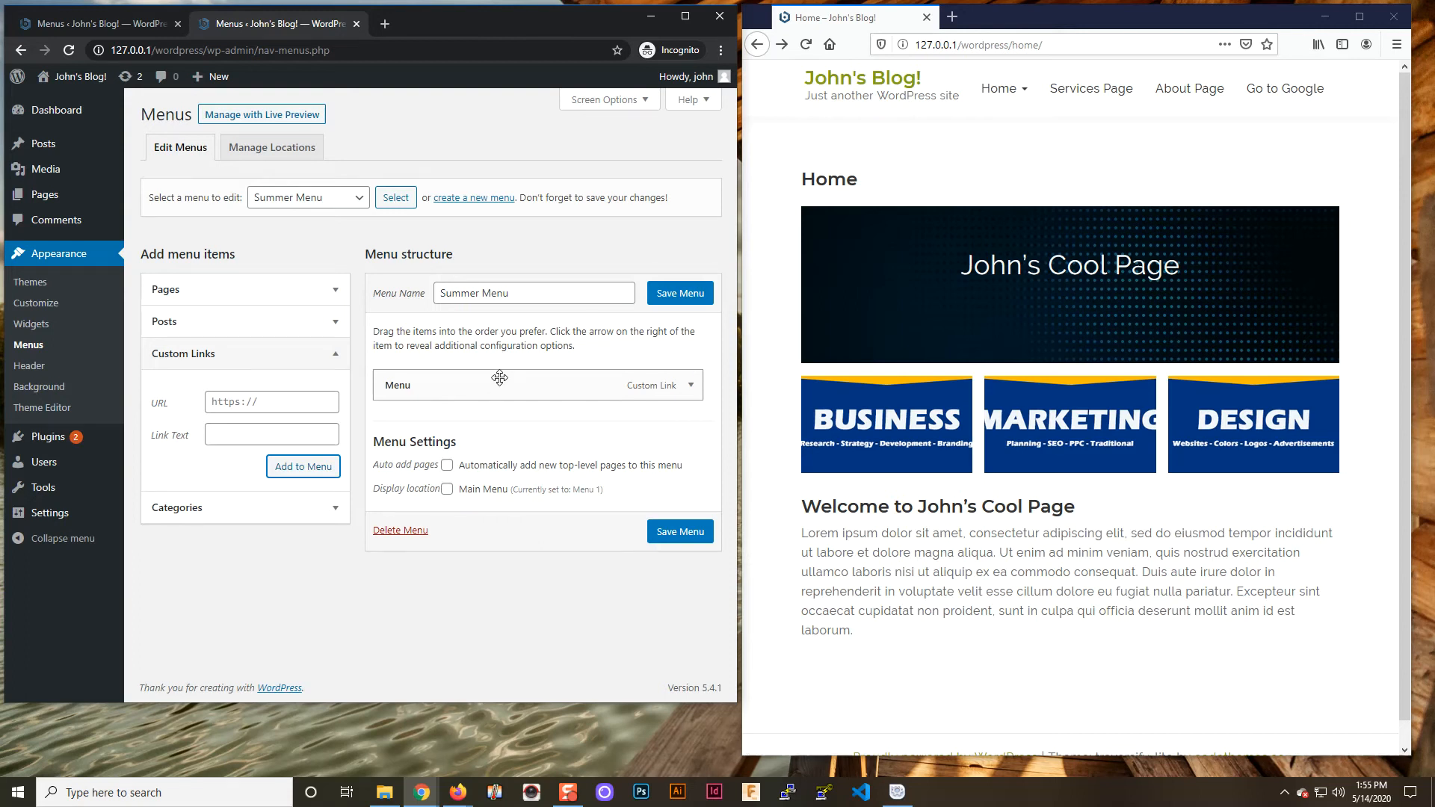
Add a custom link with the URL # and the link text "Summer Menu 1" to Summer Menu
{"action": "left_click", "coordinate": [266, 404]}
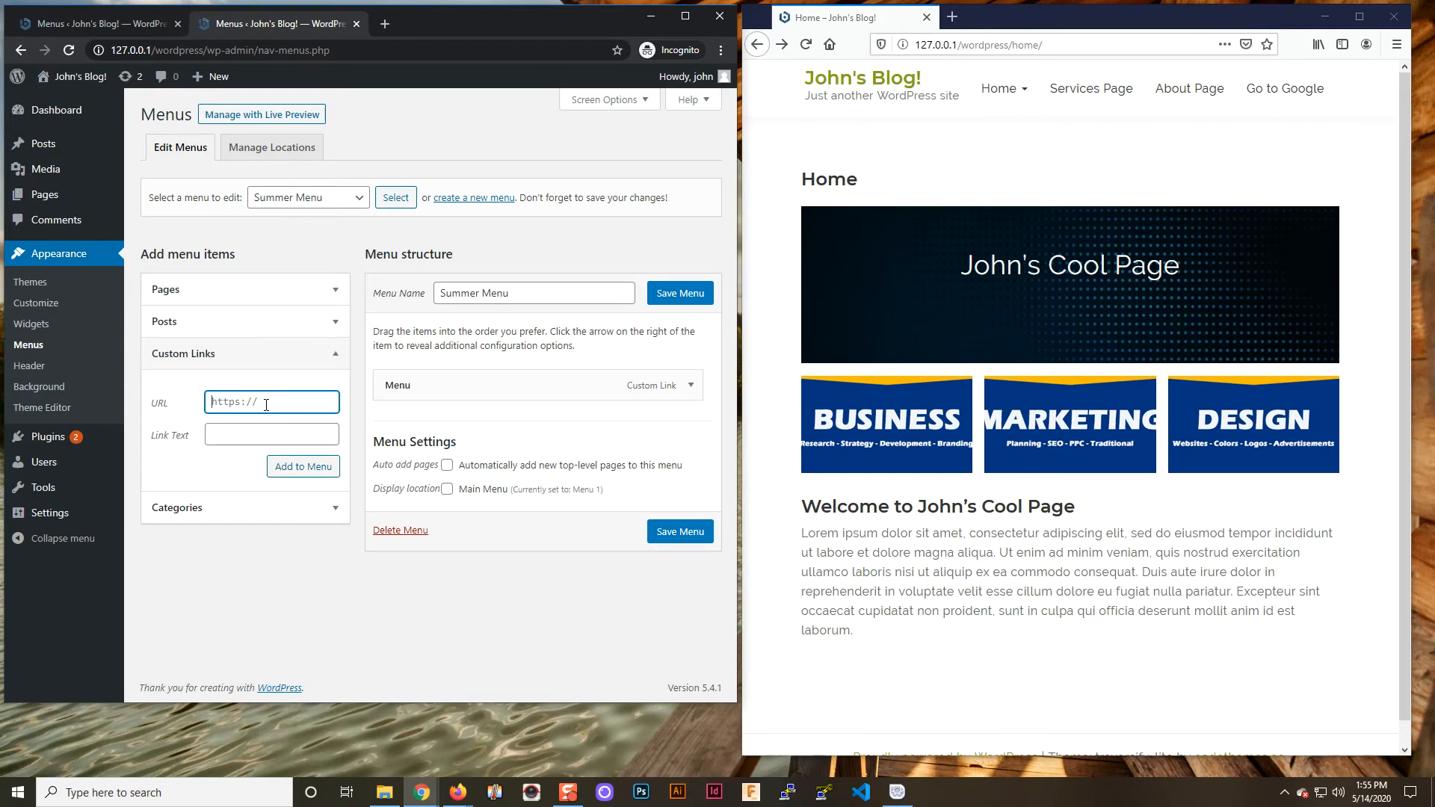
{"action": "type", "text": "#"}
{"action": "left_click", "coordinate": [236, 434]}
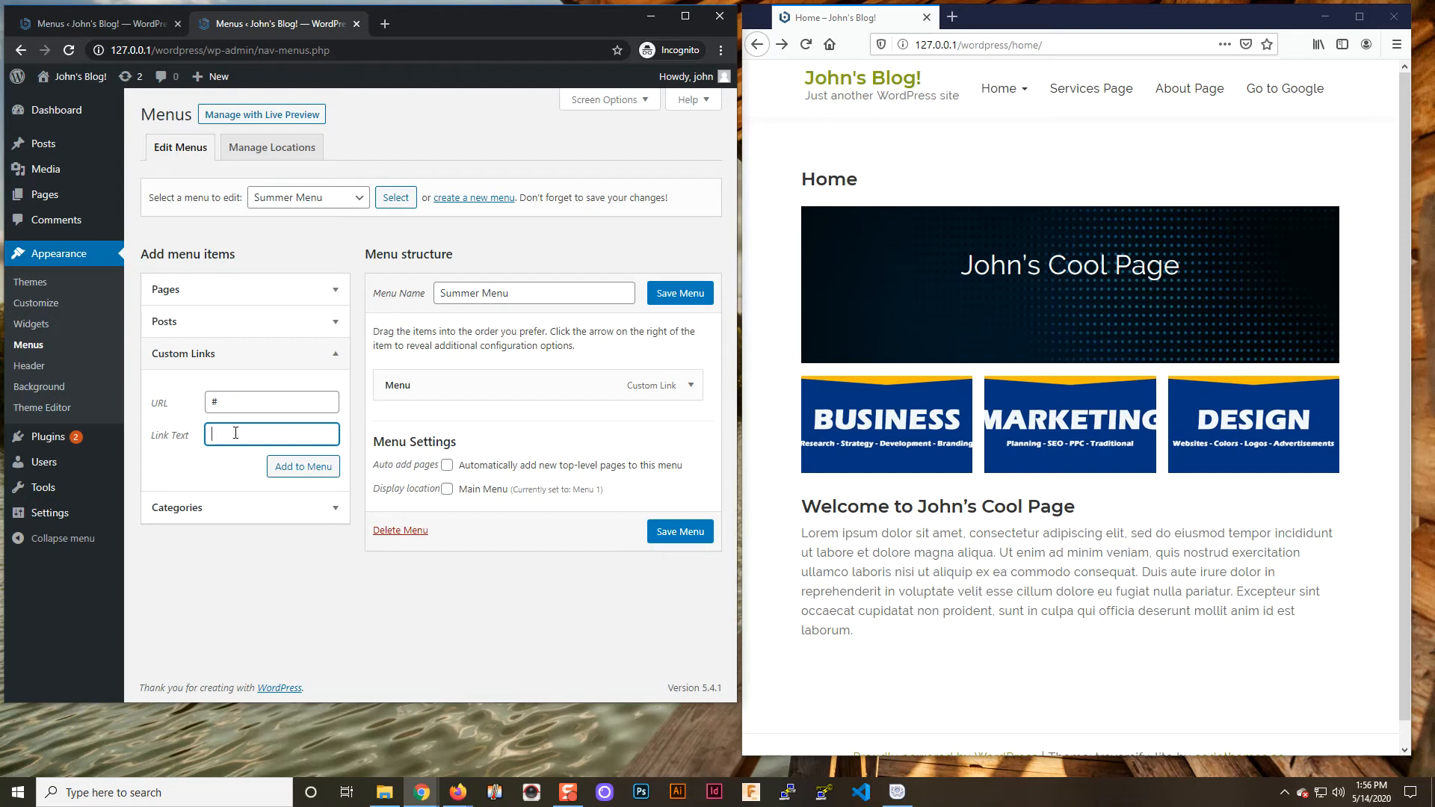
{"action": "type", "text": "Summer Menu 1"}
{"action": "left_click", "coordinate": [300, 470]}
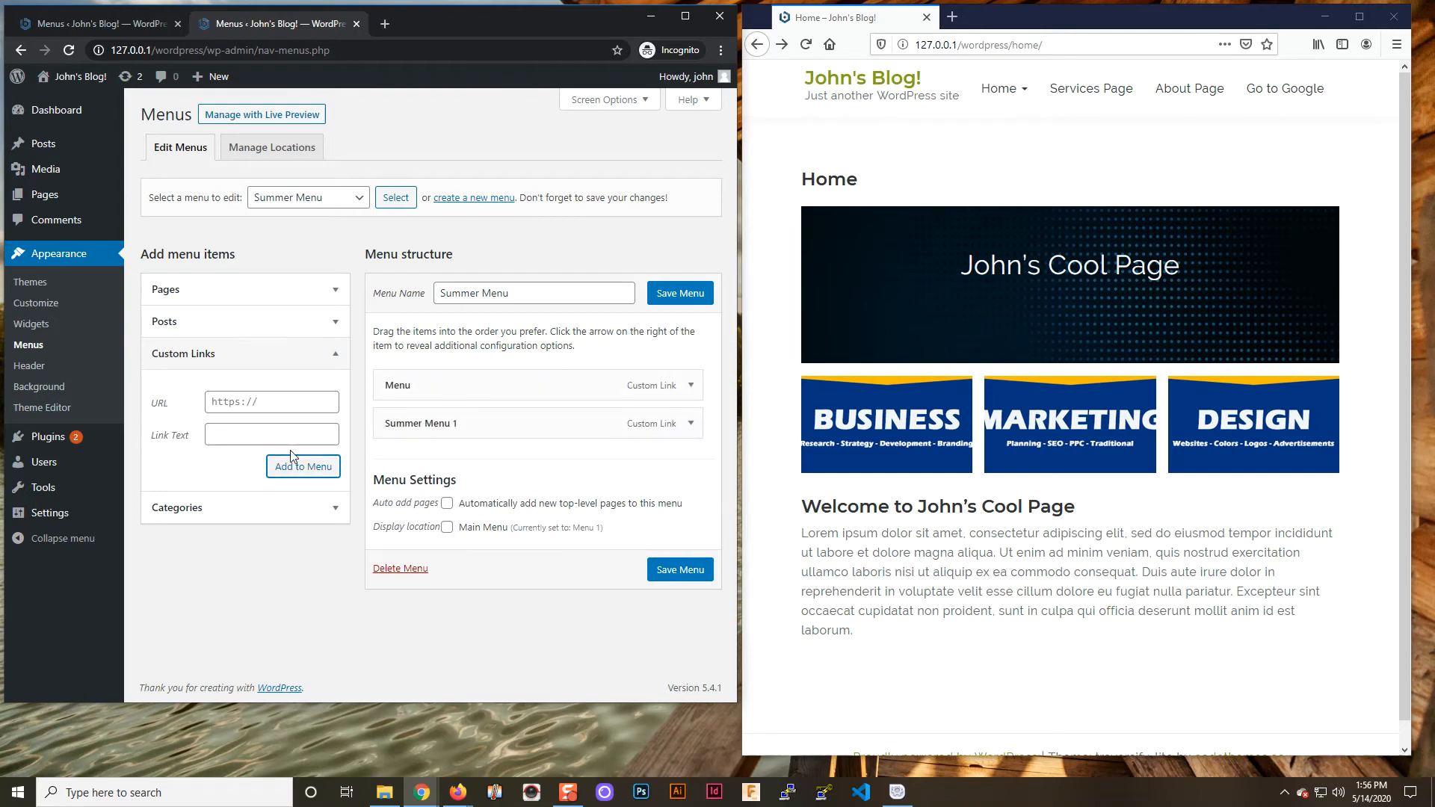
Add a custom link with the URL # and the link text "Summer Menu 2", and save Summer Menu
{"action": "left_click", "coordinate": [279, 401]}
{"action": "type", "text": "#"}
{"action": "key", "text": "Tab"}
{"action": "type", "text": "Summer Menu "}
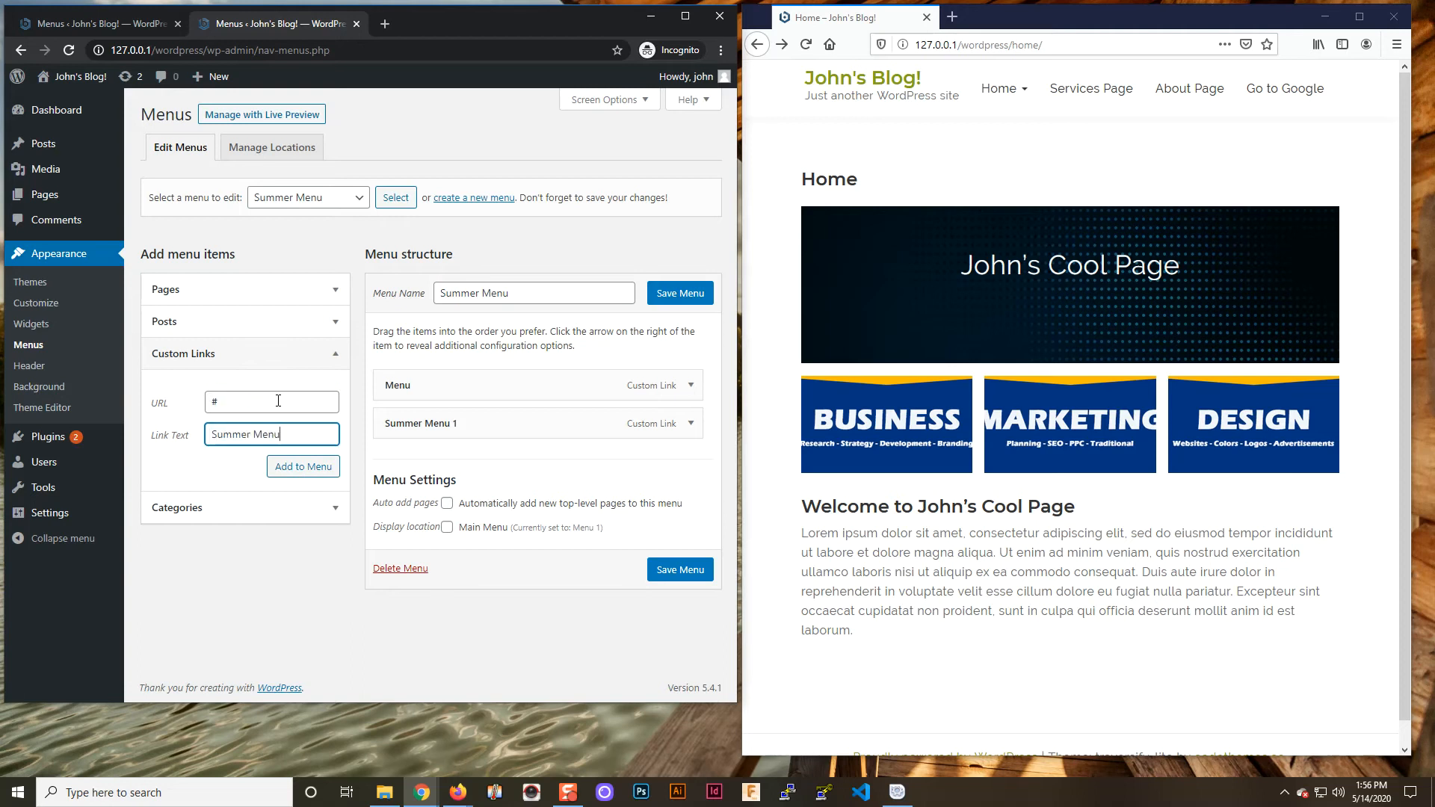
{"action": "type", "text": "2"}
{"action": "left_click", "coordinate": [311, 469]}
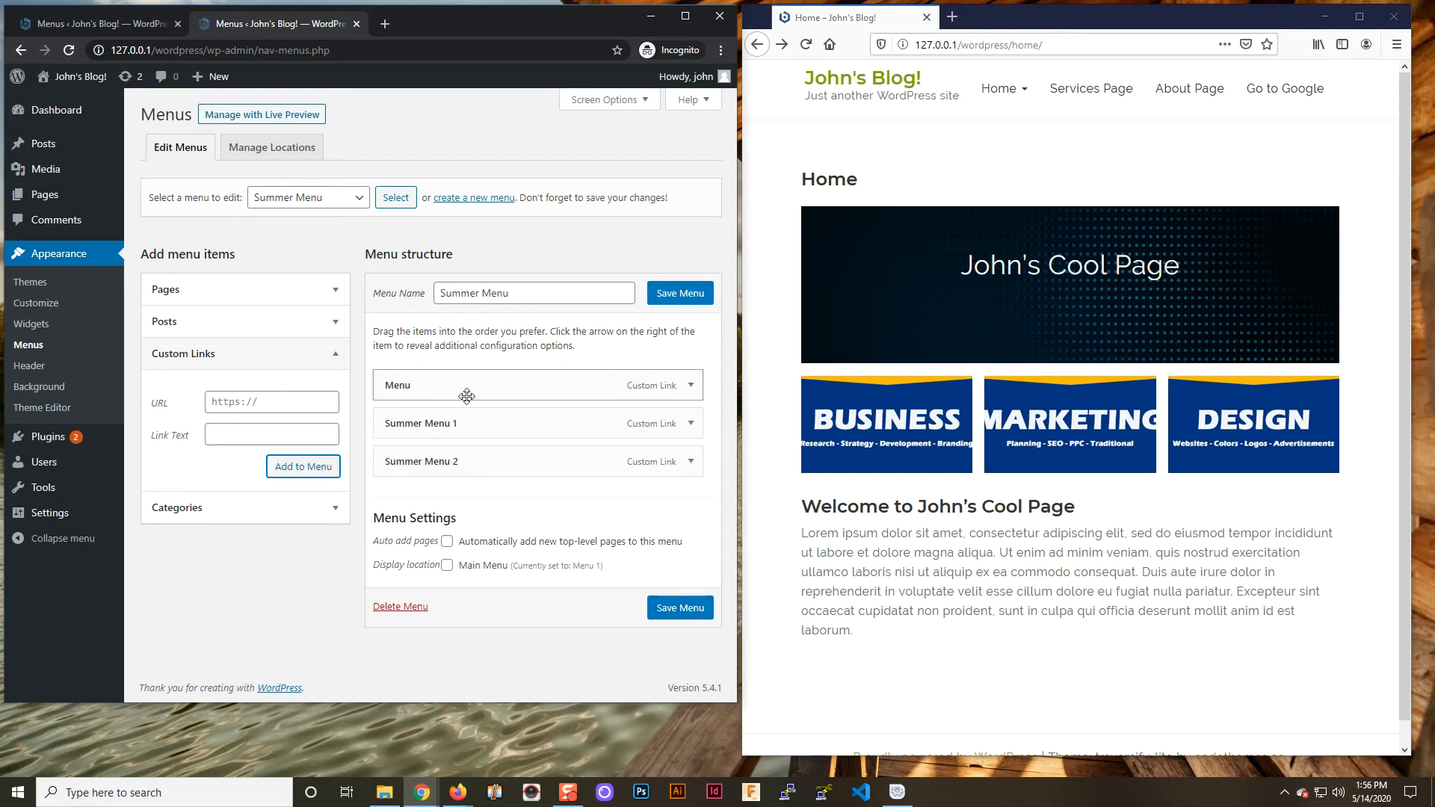
{"action": "left_click", "coordinate": [677, 295]}
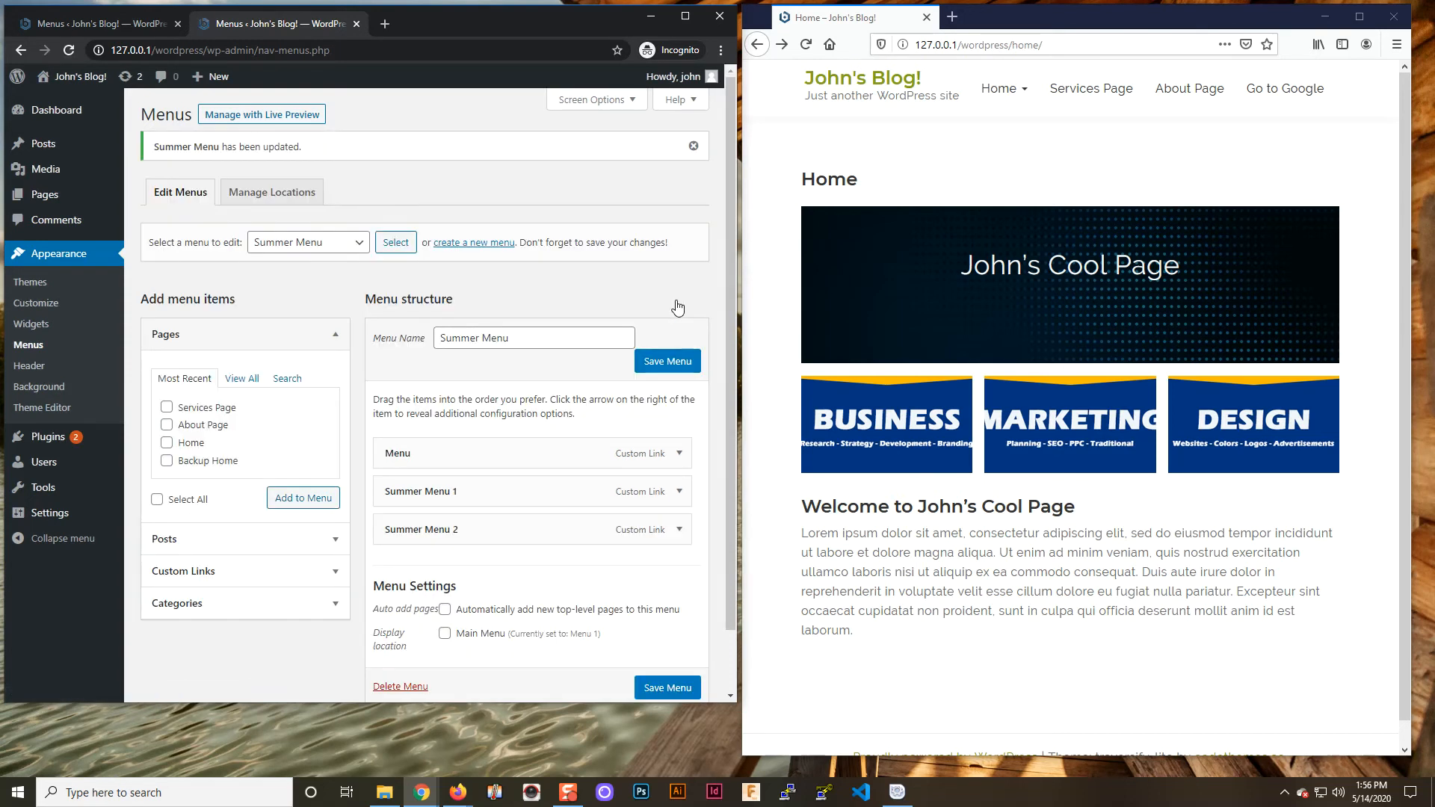
Assign Summer Menu to the Main Menu theme location, save the change and reload the site
{"action": "left_click", "coordinate": [263, 193]}
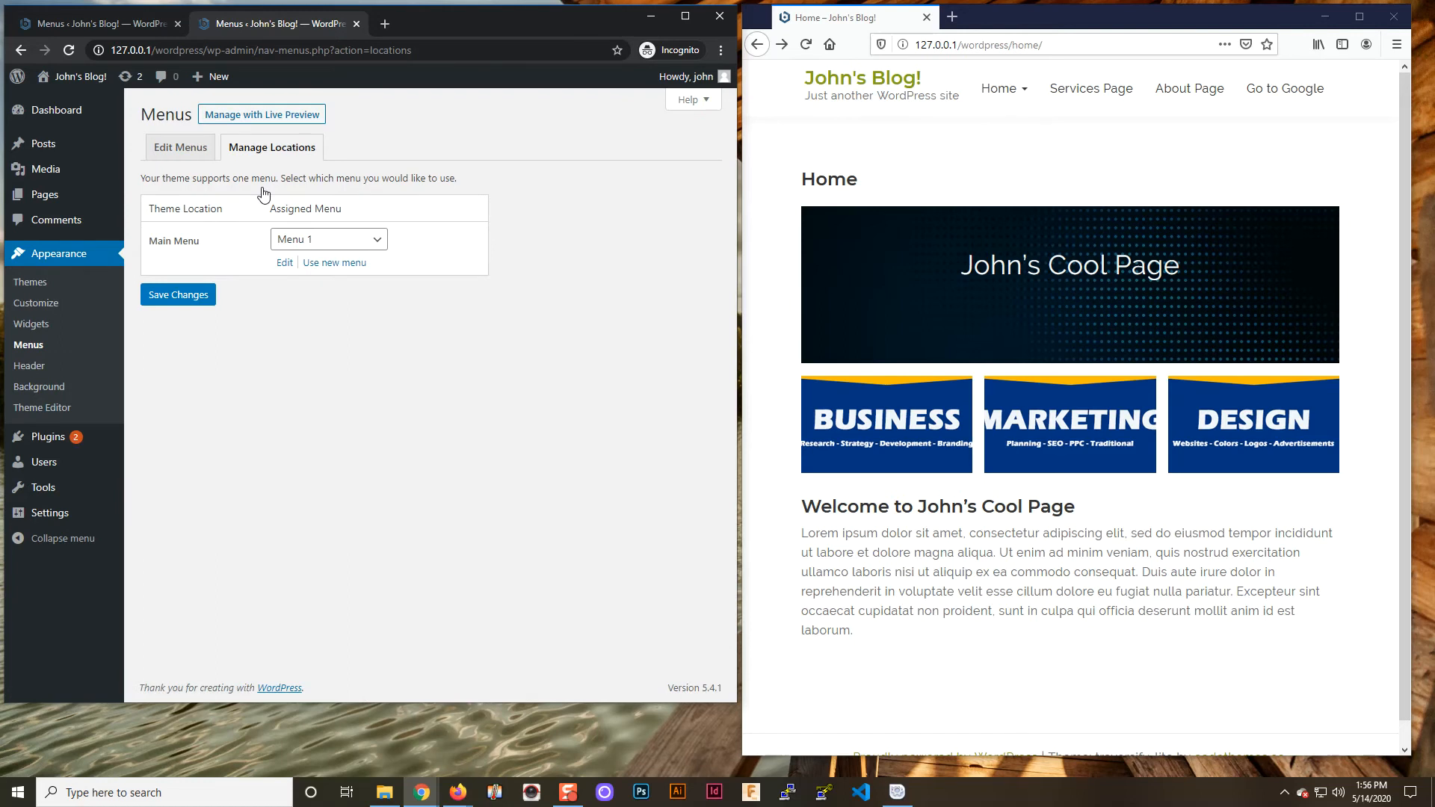
{"action": "left_click", "coordinate": [378, 241]}
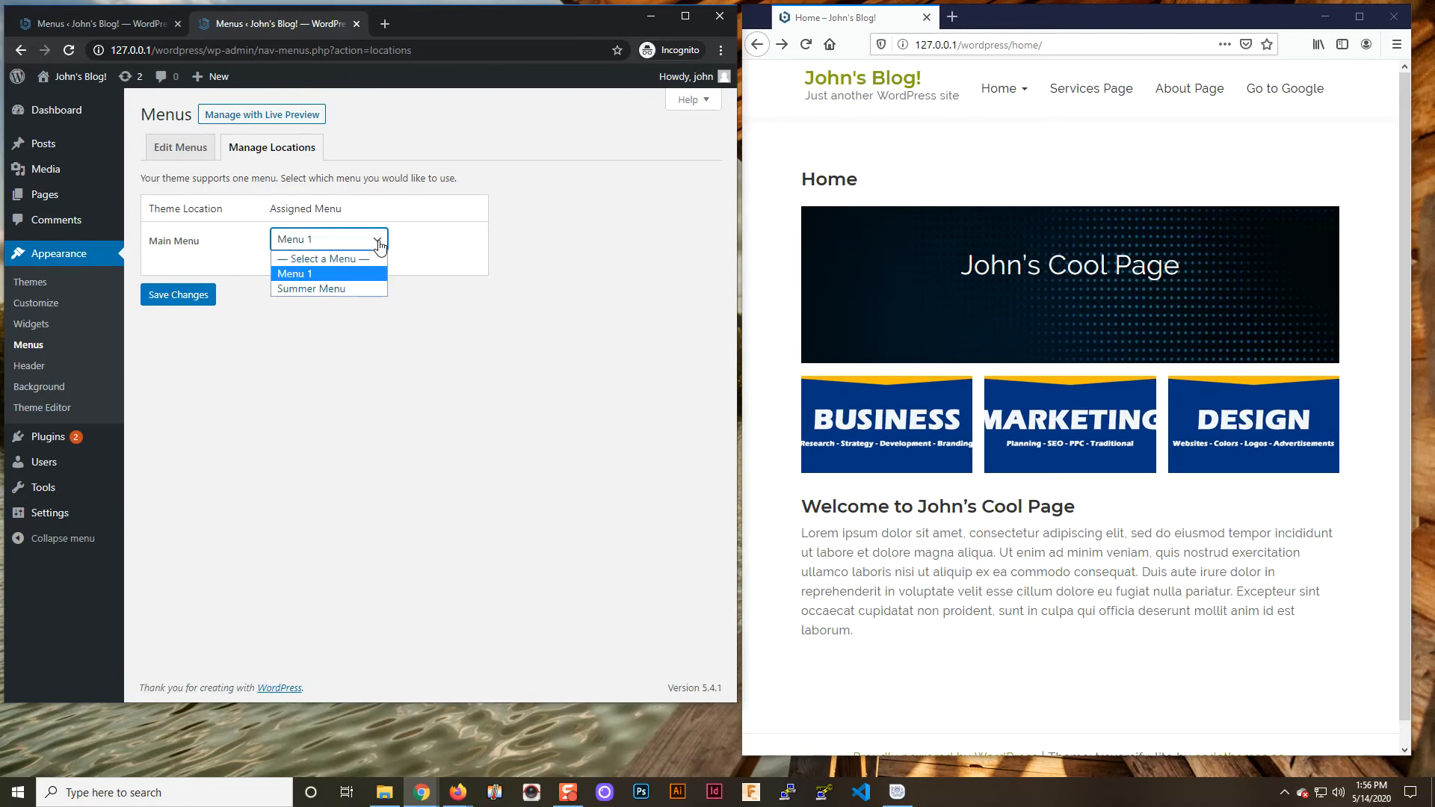
{"action": "left_click", "coordinate": [362, 287]}
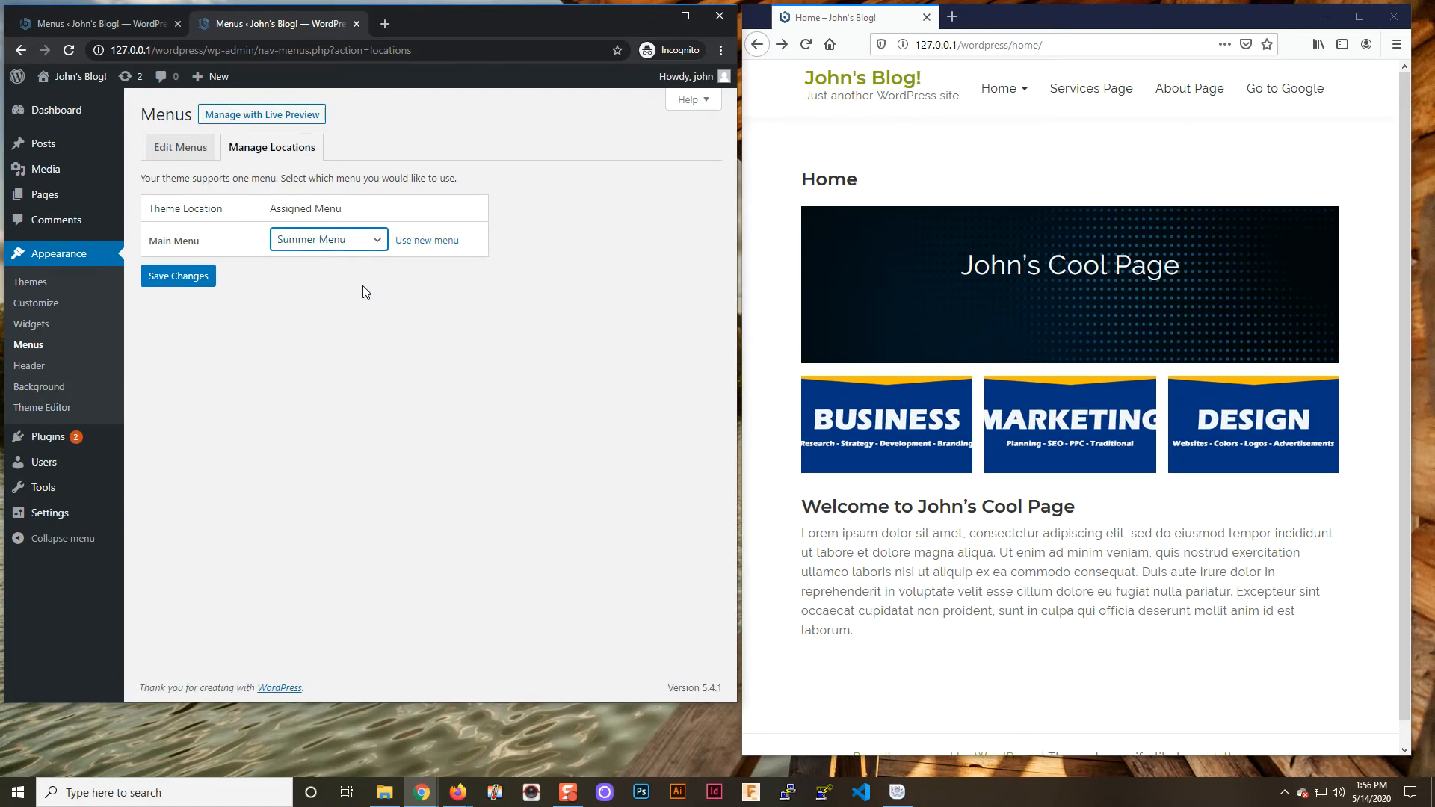
{"action": "left_click", "coordinate": [177, 277]}
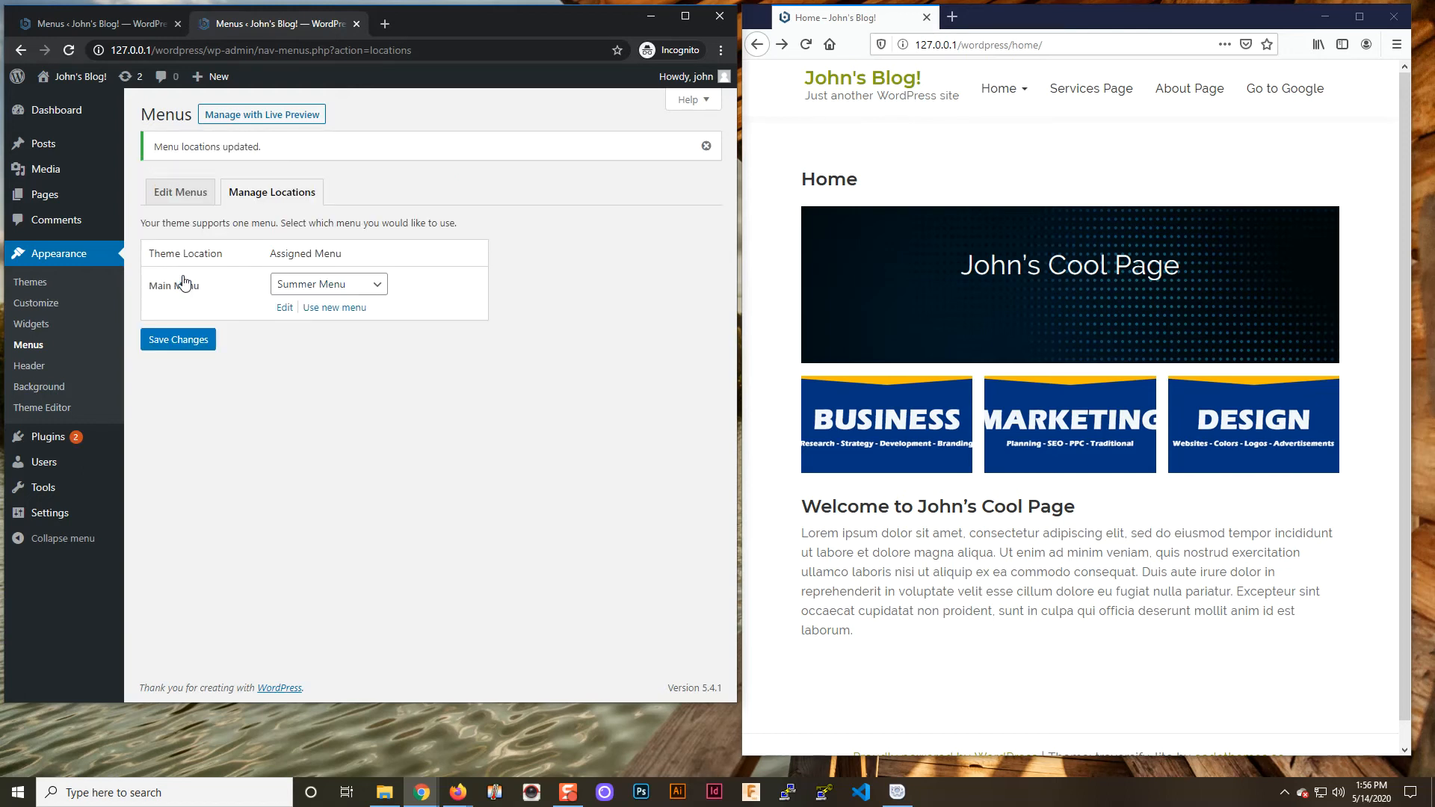
{"action": "left_click", "coordinate": [806, 45]}
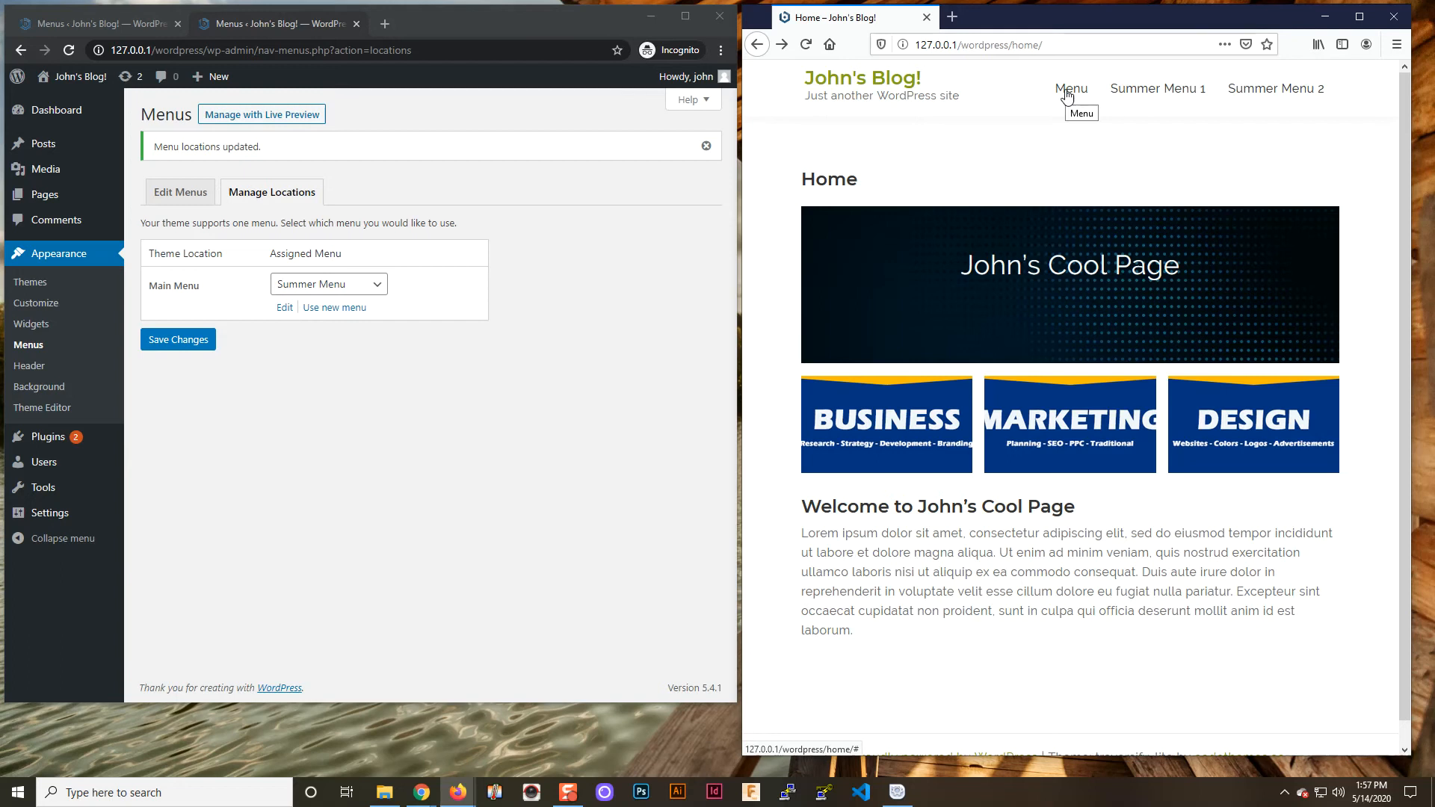
Nest Summer Menu 1 and Summer Menu 2 as sub items under Menu, and save Summer Menu
{"action": "left_click", "coordinate": [180, 197]}
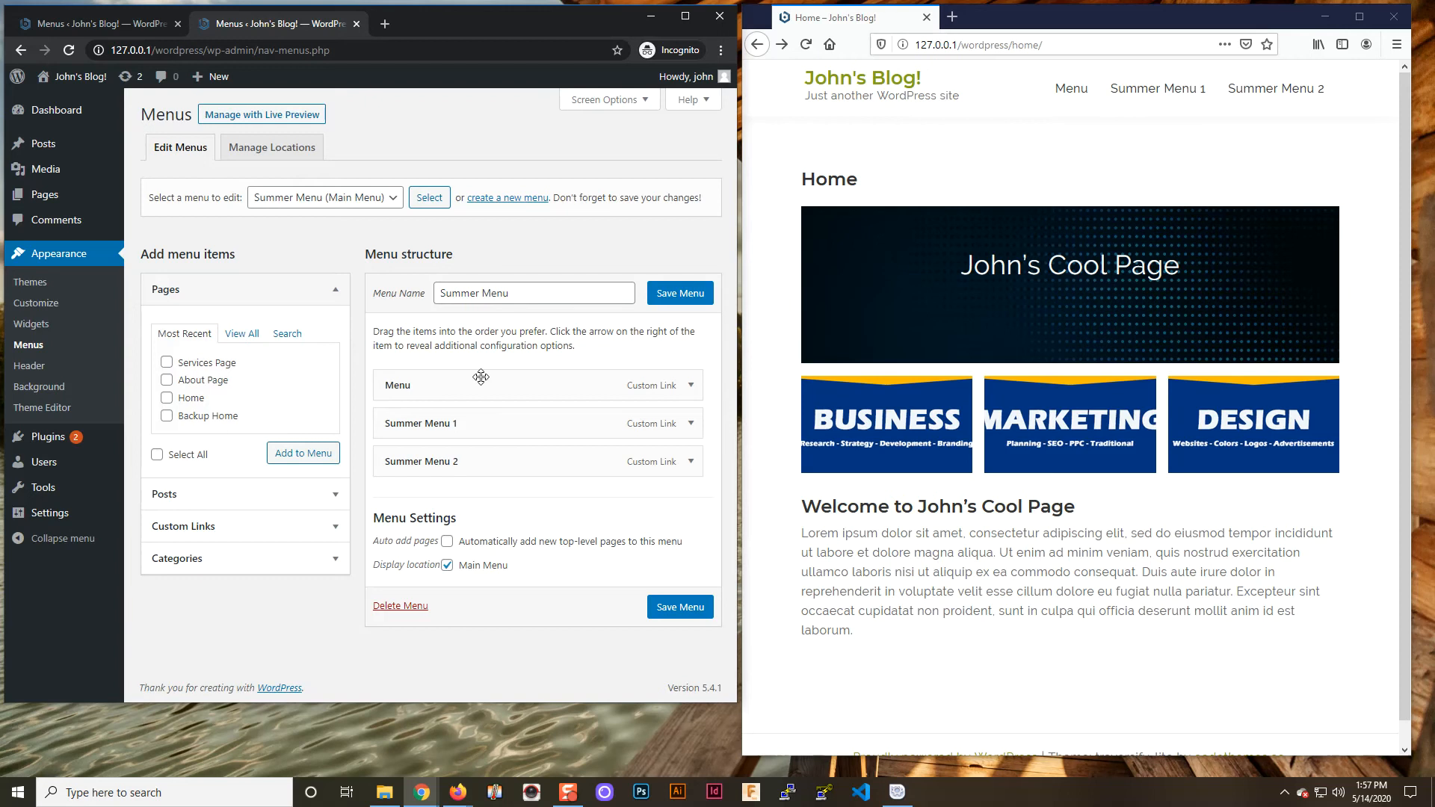
{"action": "left_click_drag", "start_coordinate": [458, 421], "coordinate": [450, 469]}
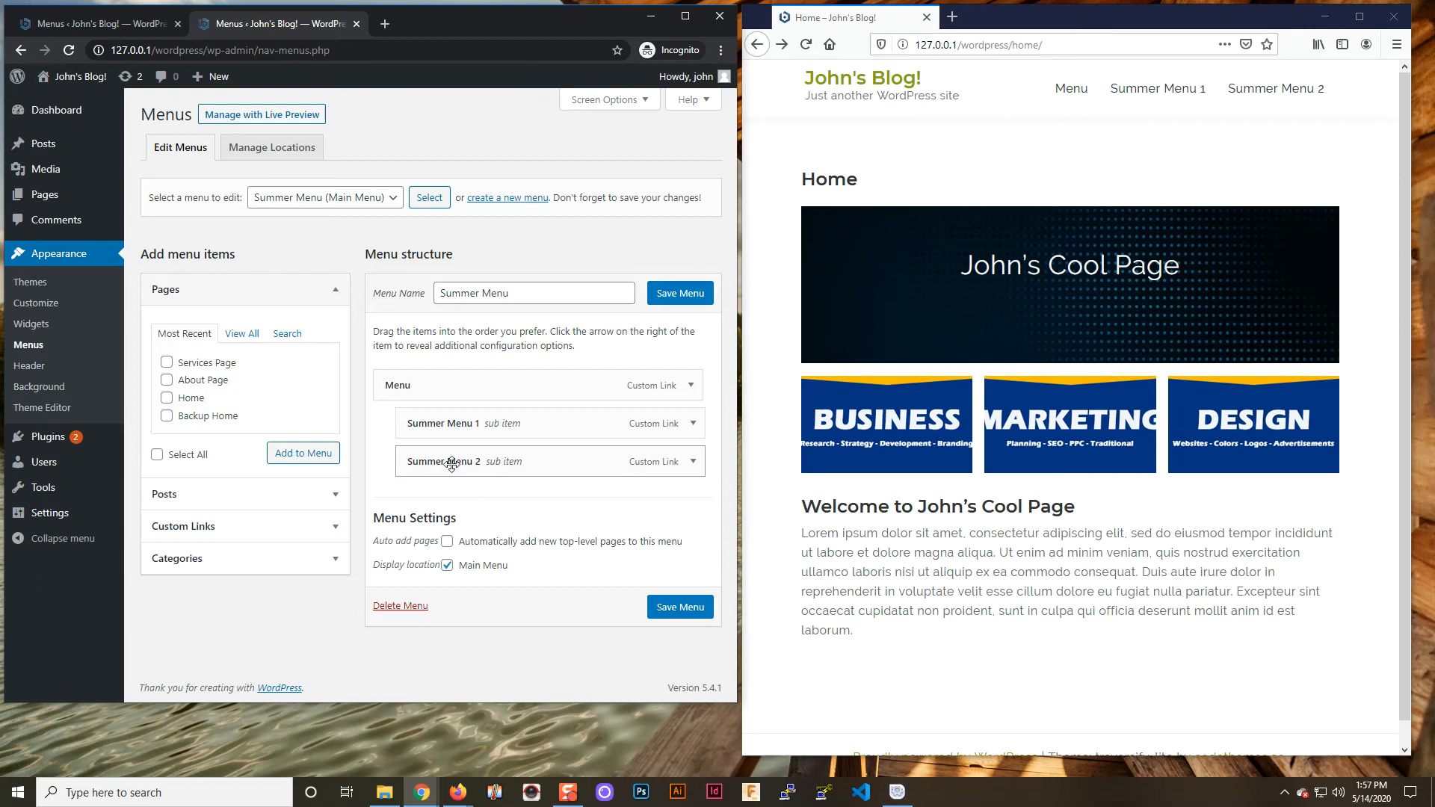
{"action": "left_click", "coordinate": [667, 610]}
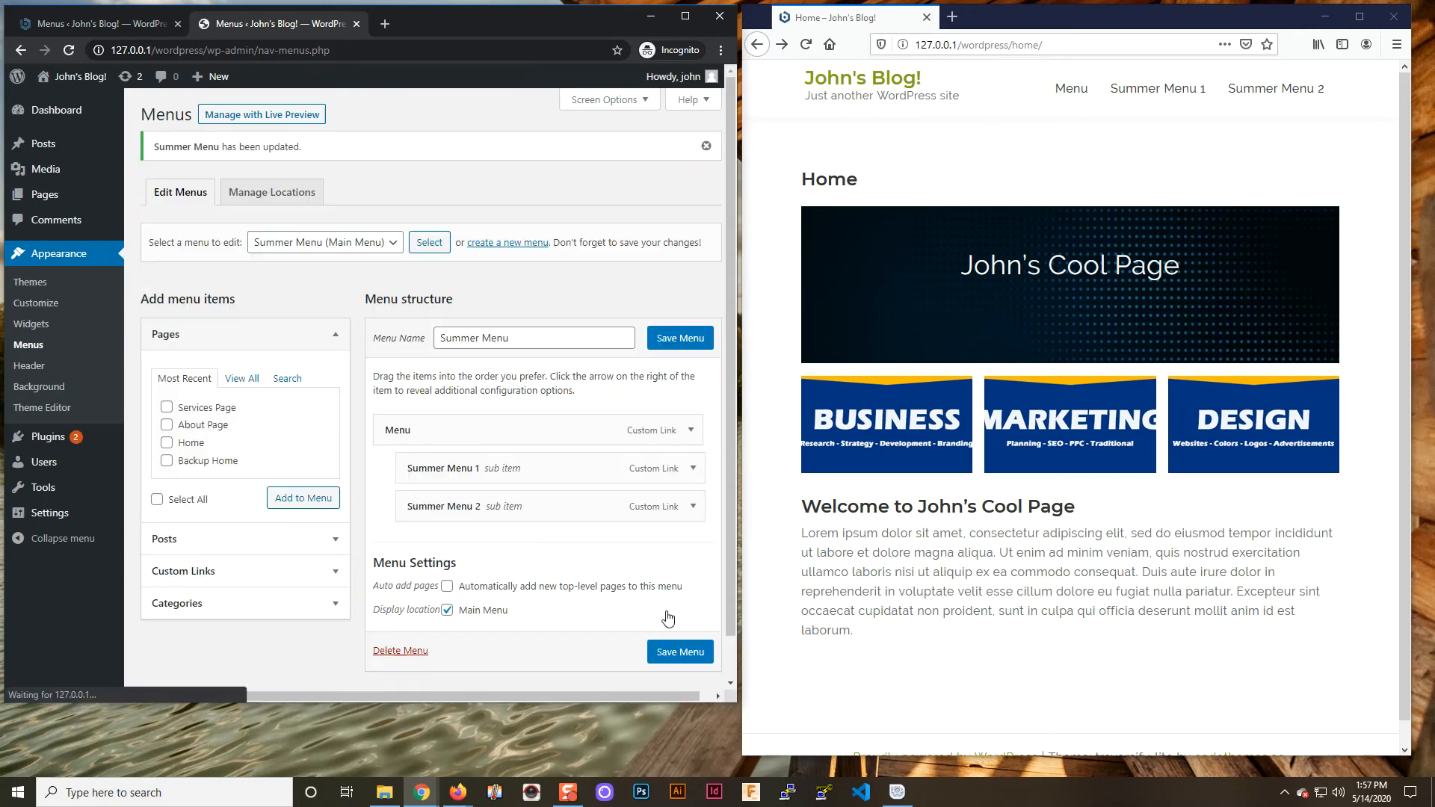
Reload the site and test the Summer Menu 2 link in the Menu dropdown
{"action": "left_click", "coordinate": [806, 44]}
{"action": "mouse_move", "coordinate": [1320, 89]}
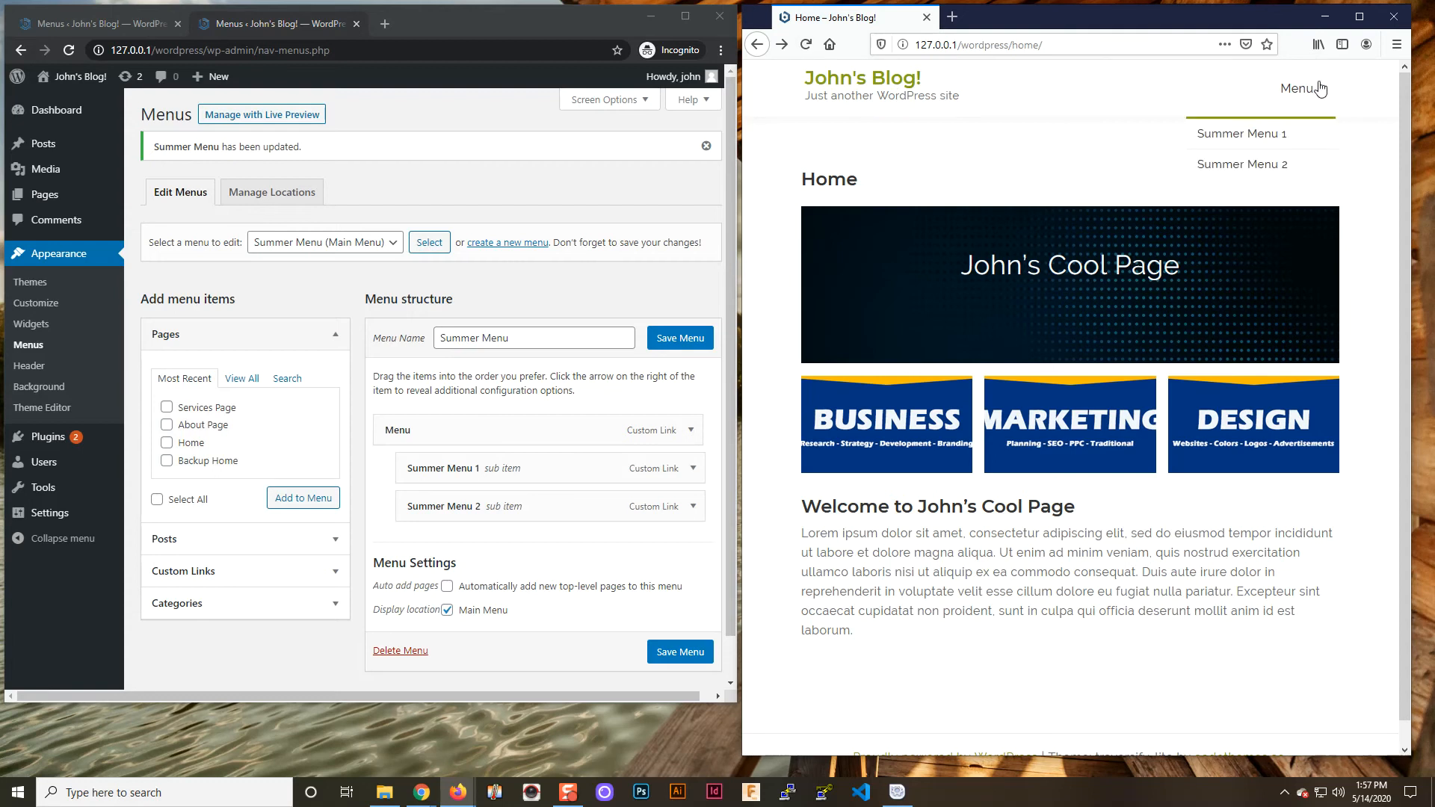
{"action": "left_click", "coordinate": [1261, 167]}
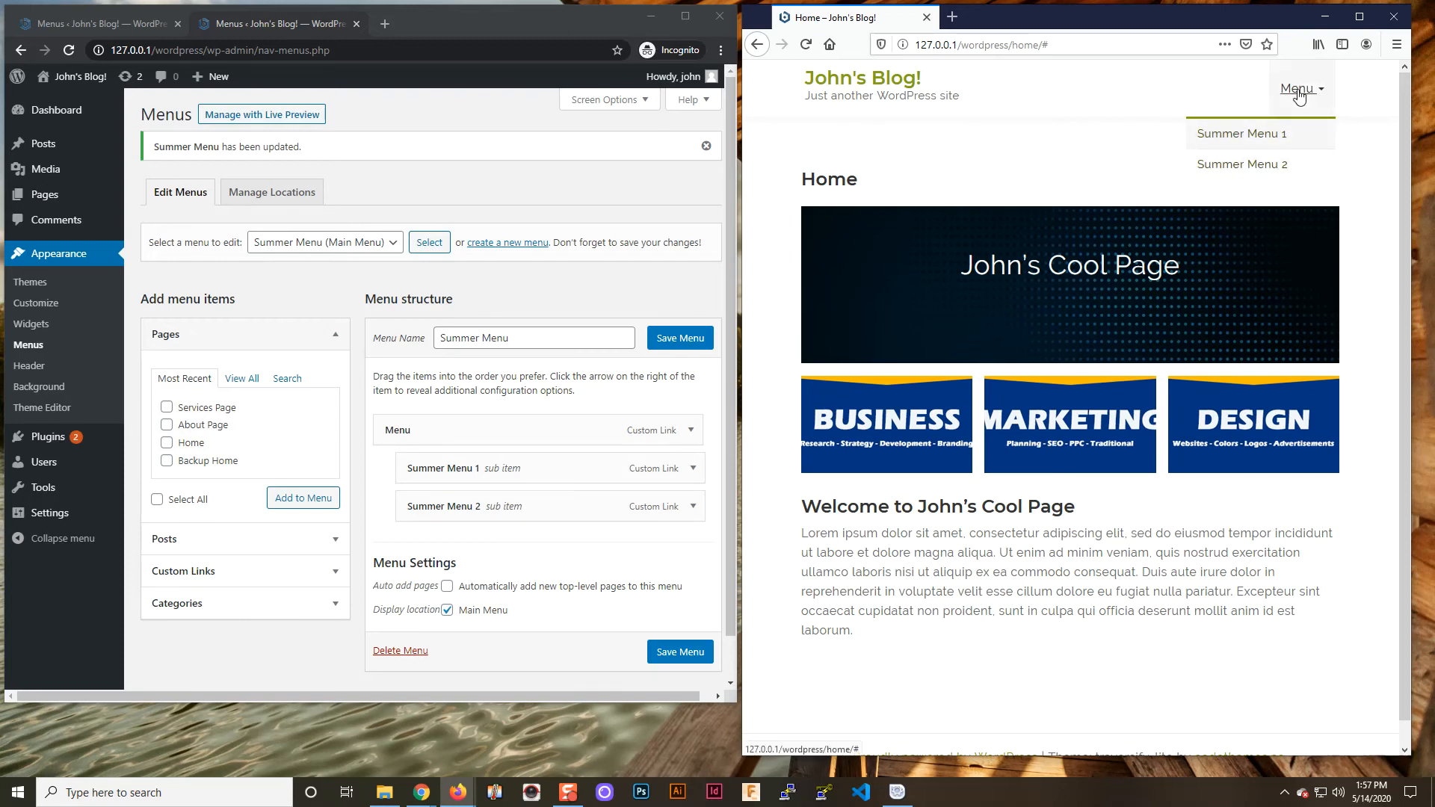
{"action": "key", "text": "F10"}
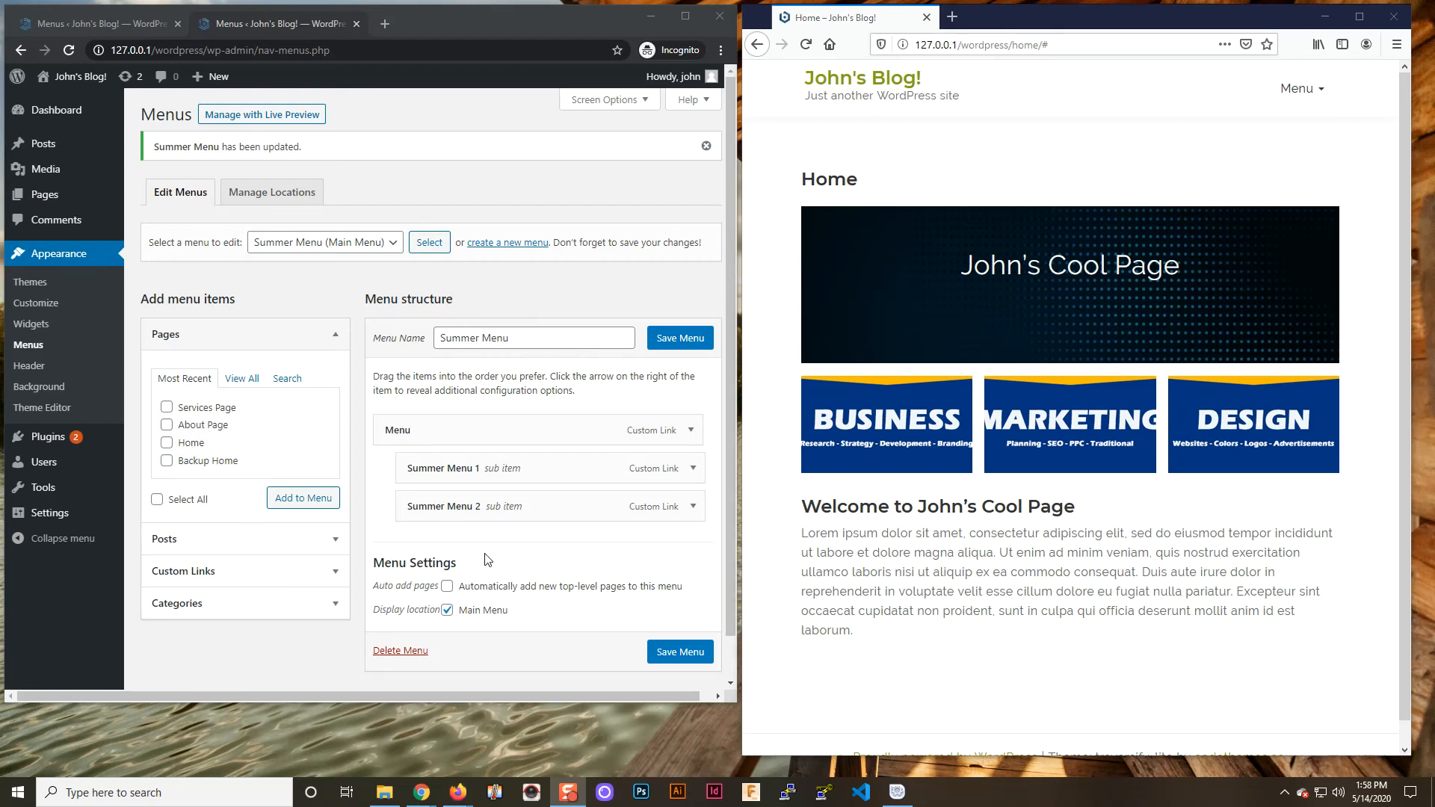
Change the top-level Menu item's navigation label to "Summer Time Menu" and save the menu
{"action": "left_click", "coordinate": [691, 431]}
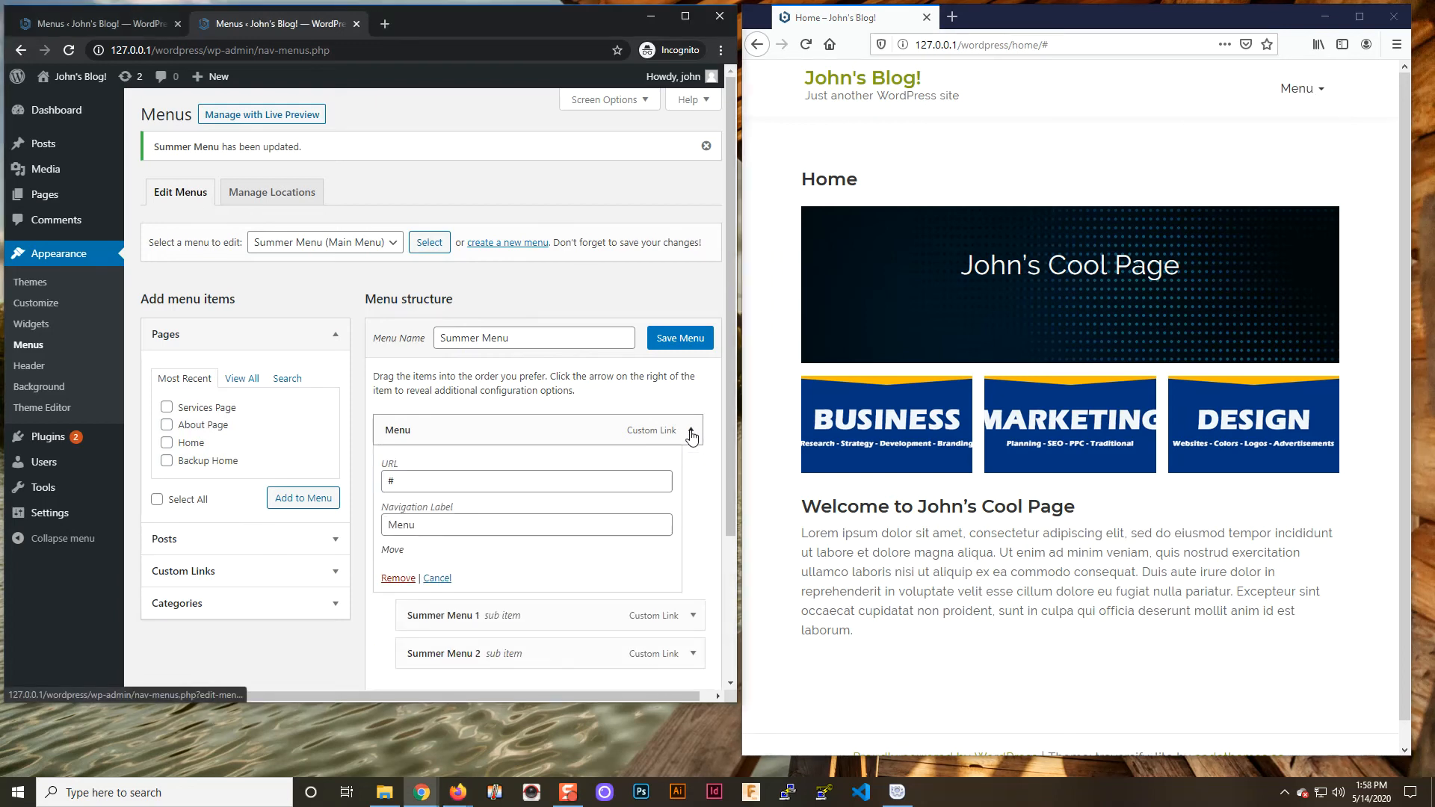
{"action": "left_click", "coordinate": [459, 527]}
{"action": "type", "text": "Summertime"}
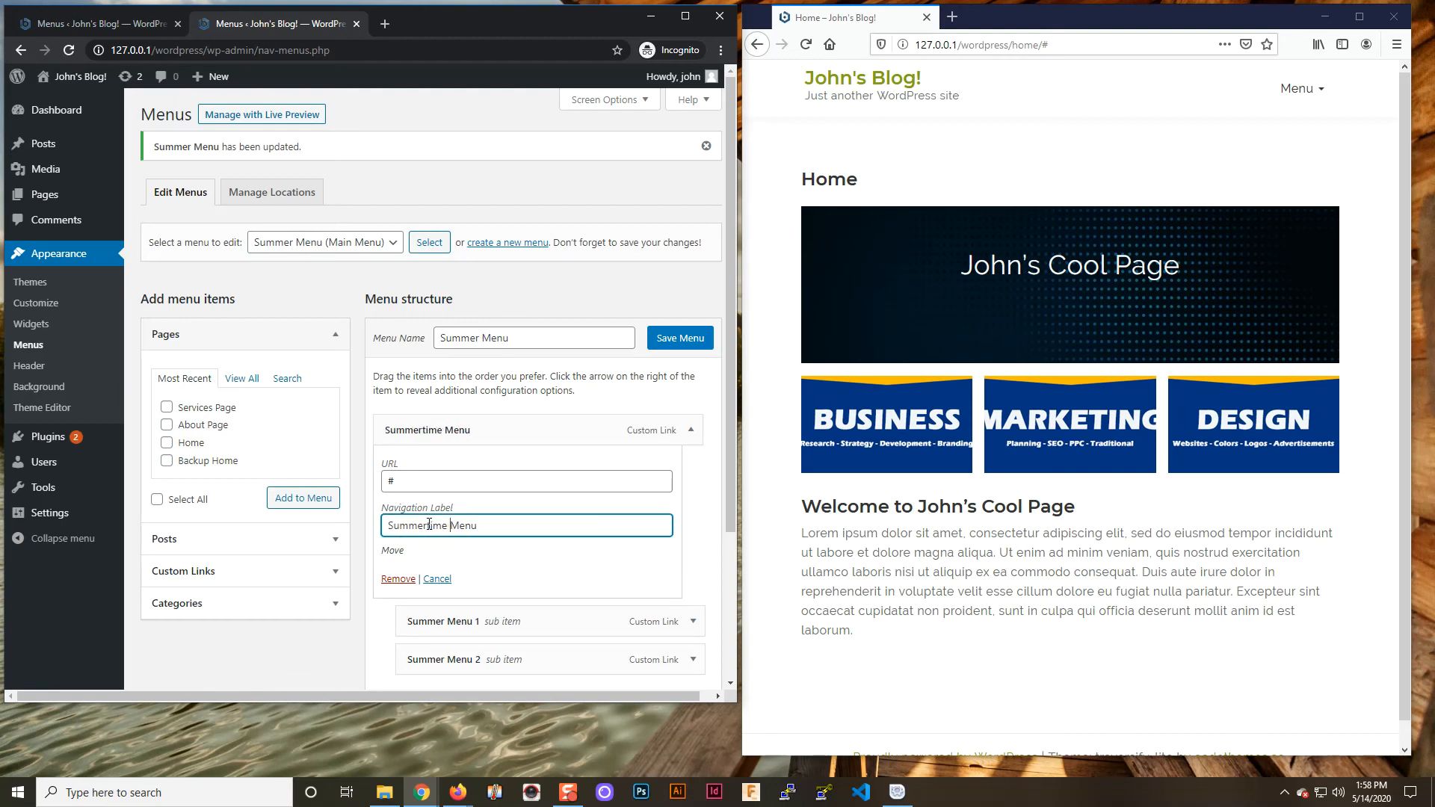
{"action": "left_click", "coordinate": [432, 527]}
{"action": "key", "text": "Delete"}
{"action": "type", "text": "T"}
{"action": "scroll", "coordinate": [528, 545], "scroll_direction": "down", "scroll_amount": 1}
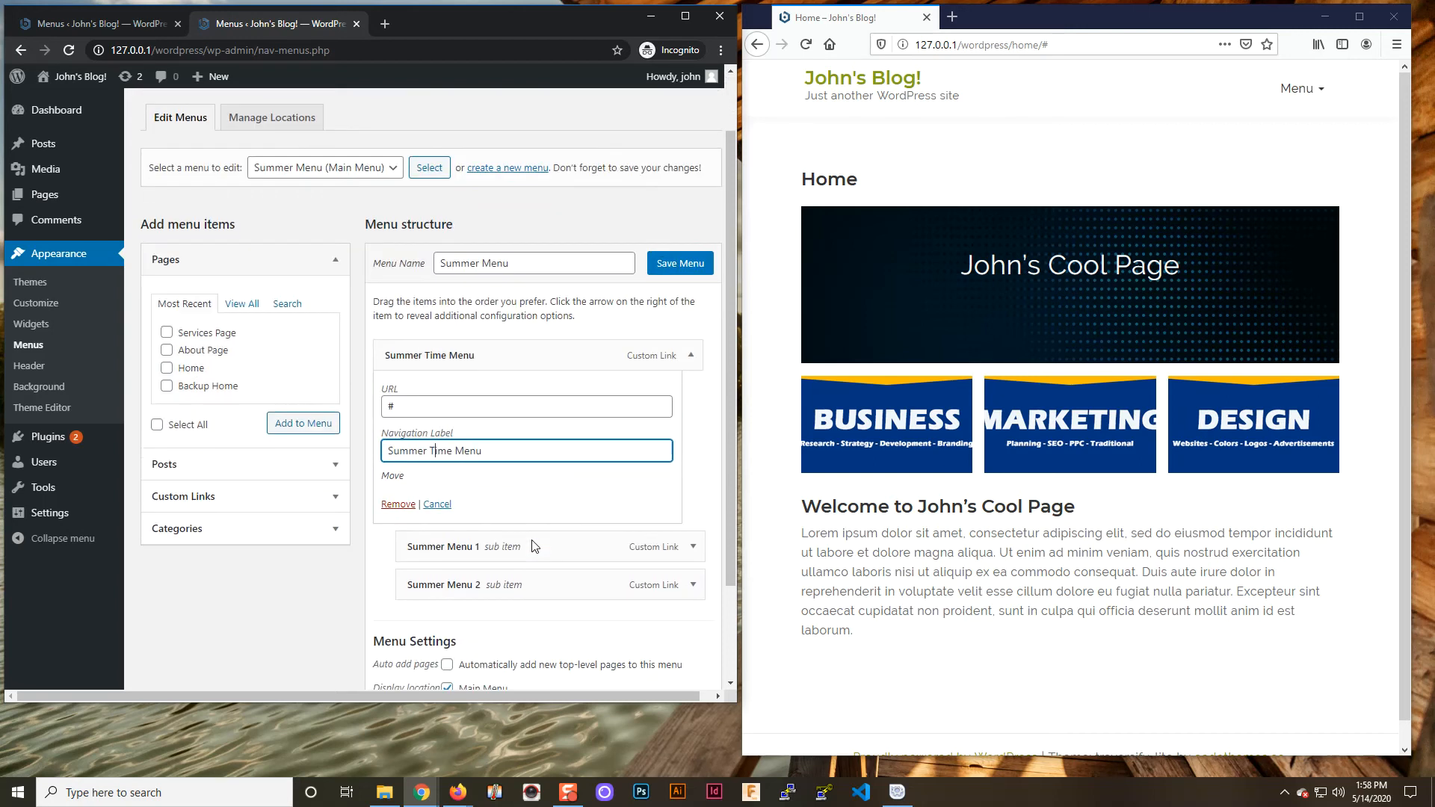
{"action": "left_click", "coordinate": [677, 264]}
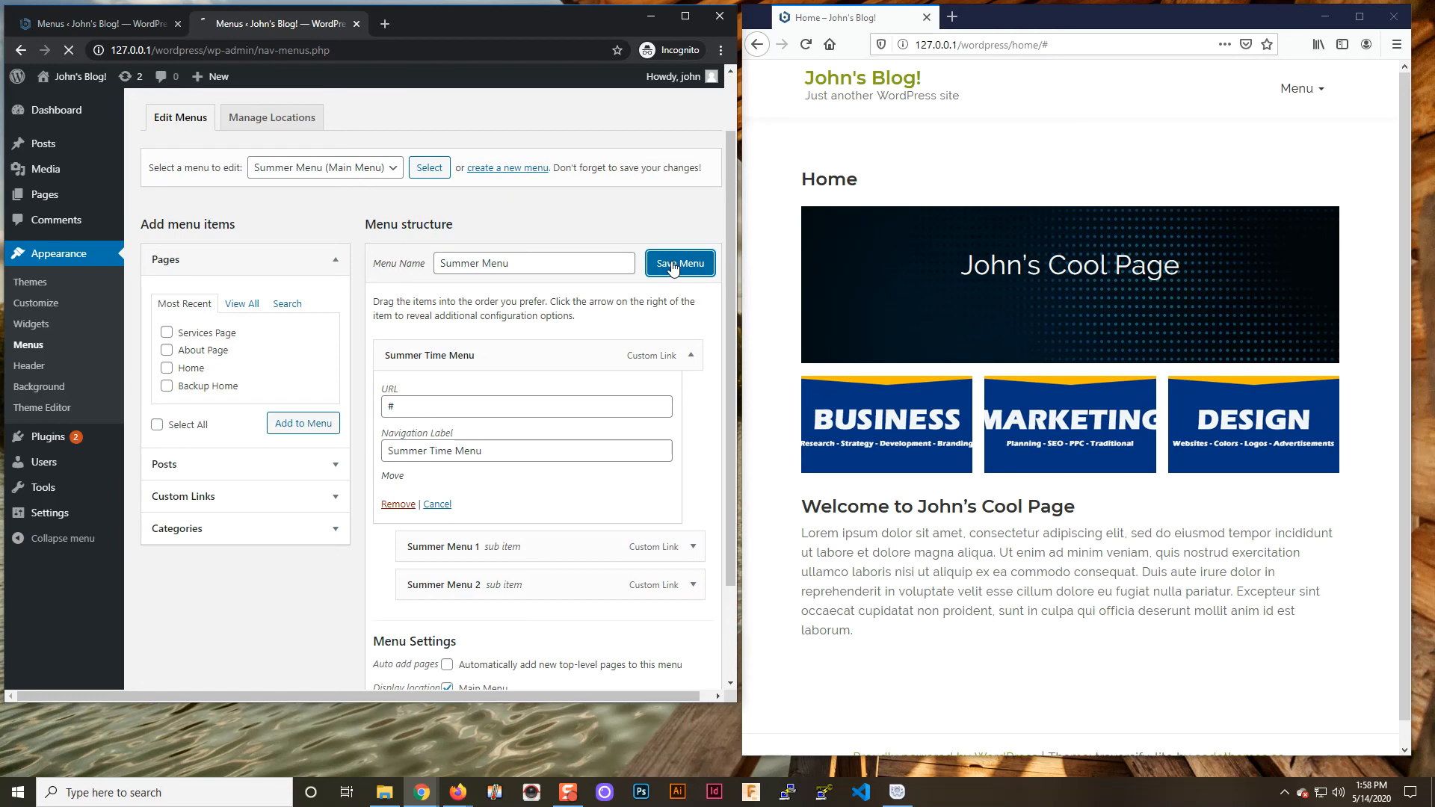
Reload the site and check the renamed top-level item in its navigation
{"action": "left_click", "coordinate": [806, 44]}
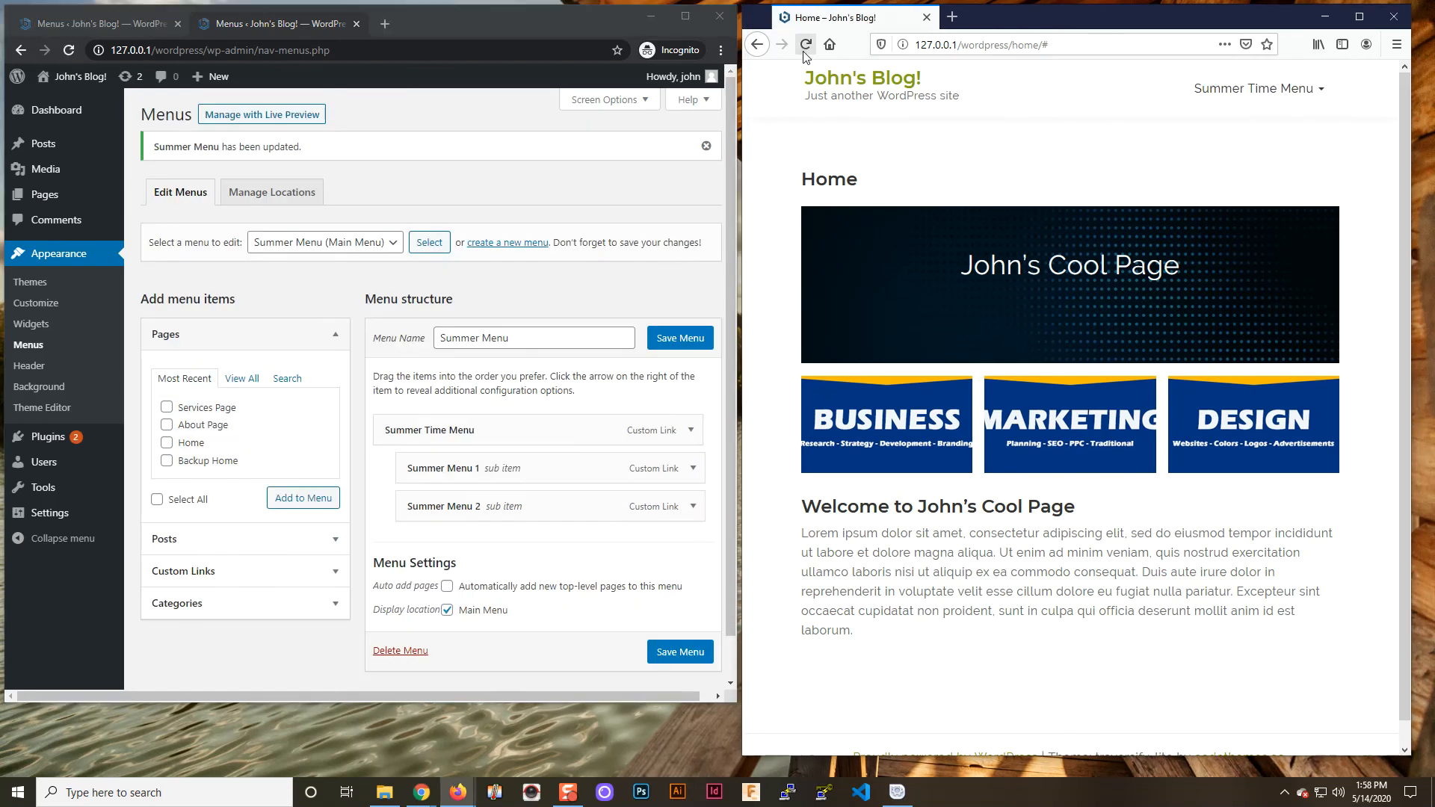
{"action": "mouse_move", "coordinate": [1309, 91]}
{"action": "scroll", "coordinate": [278, 314], "scroll_direction": "down", "scroll_amount": 1}
{"action": "scroll", "coordinate": [278, 314], "scroll_direction": "up", "scroll_amount": 1}
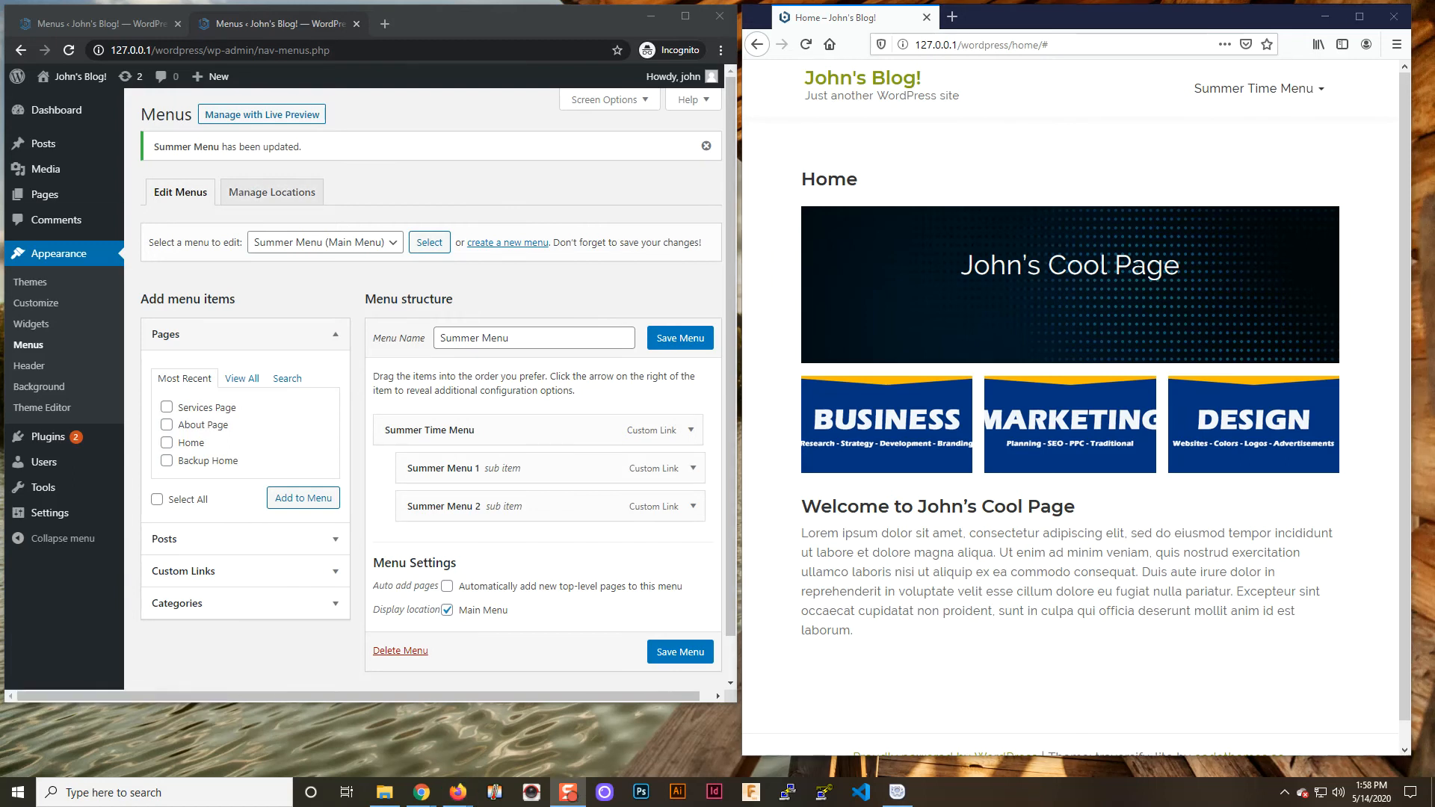
Create a new menu named "Winter Time Menu"
{"action": "left_click", "coordinate": [493, 242]}
{"action": "left_click", "coordinate": [487, 305]}
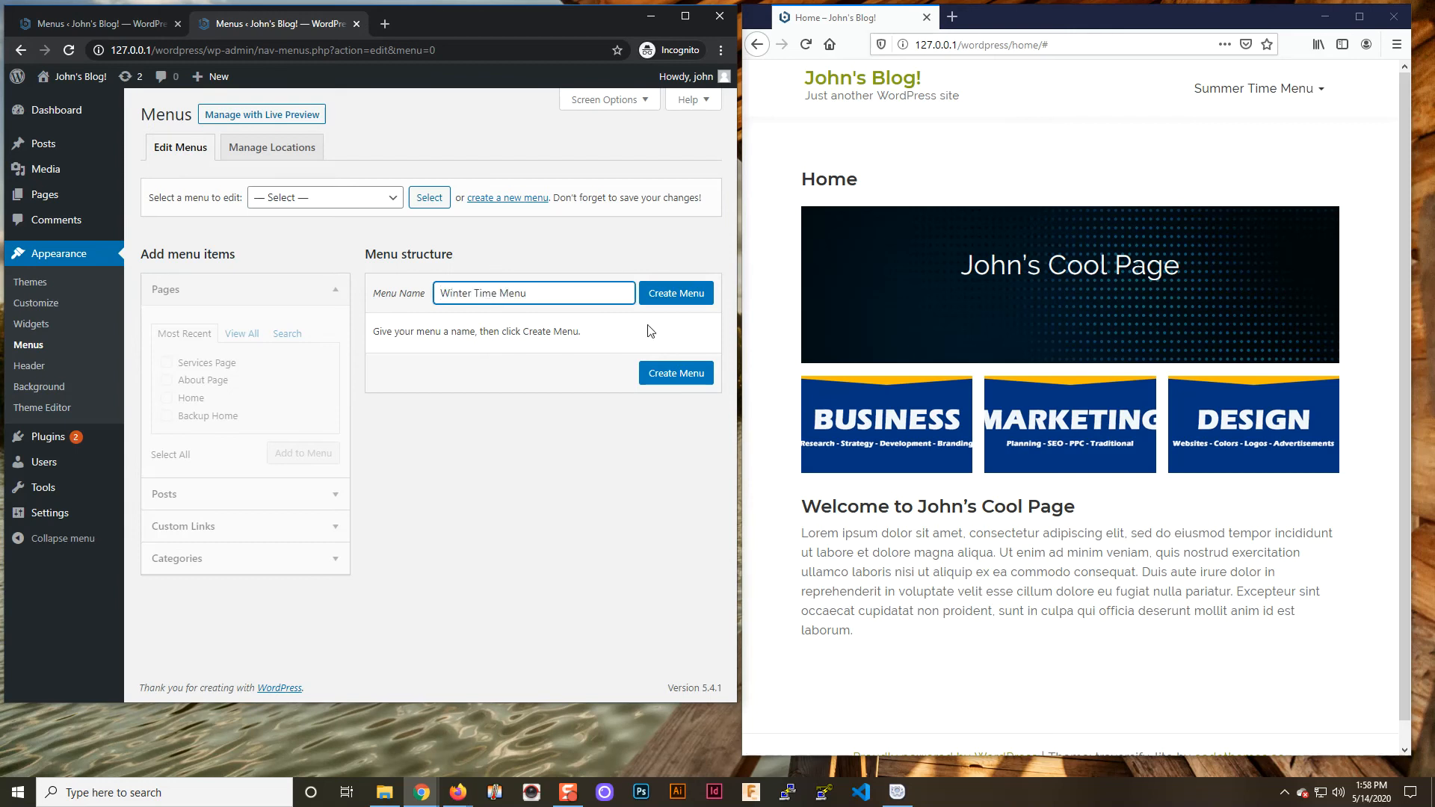
{"action": "left_click", "coordinate": [684, 295]}
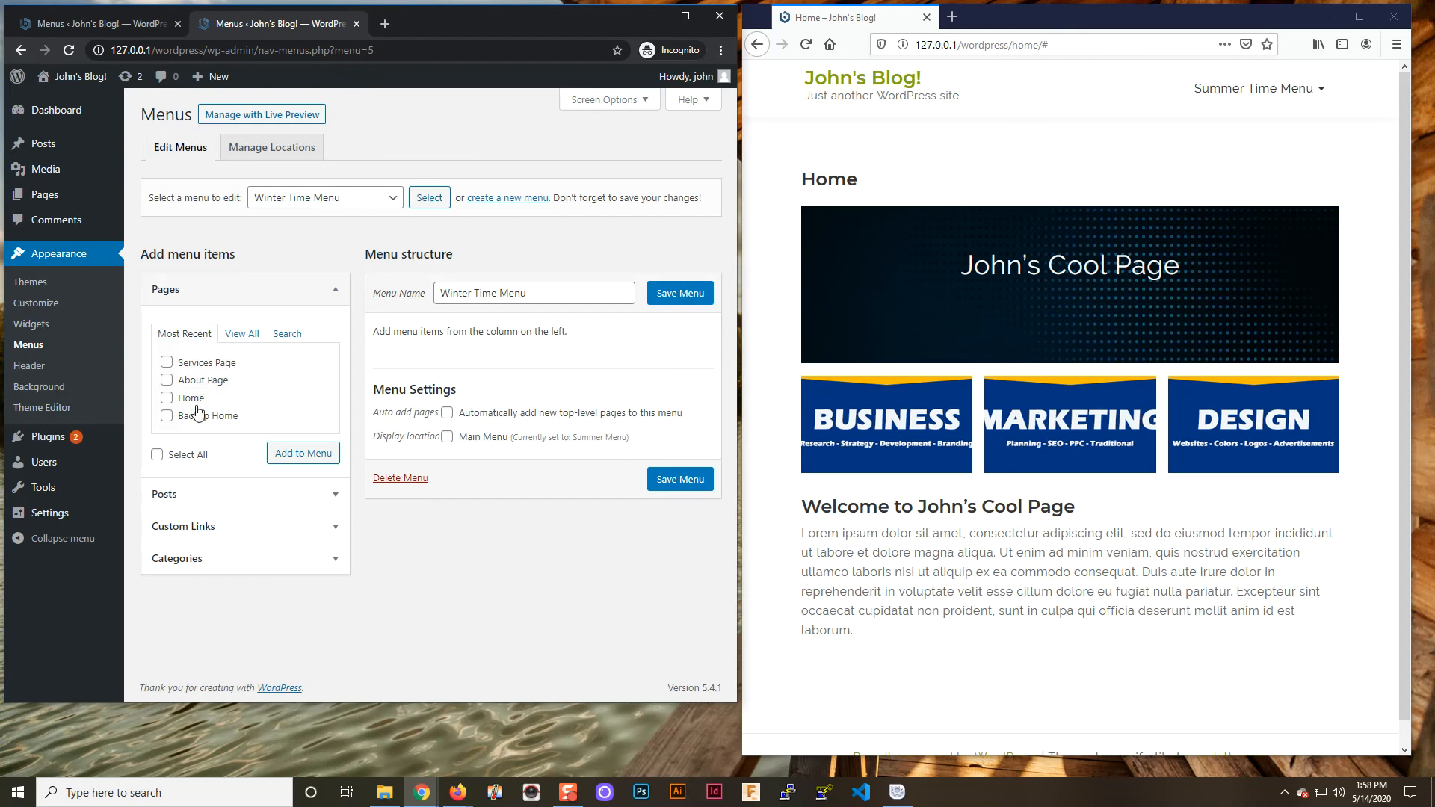
Add a custom link with the URL # and the link text "Winter Time Menu 1" to Winter Time Menu
{"action": "left_click", "coordinate": [232, 528]}
{"action": "left_click", "coordinate": [261, 406]}
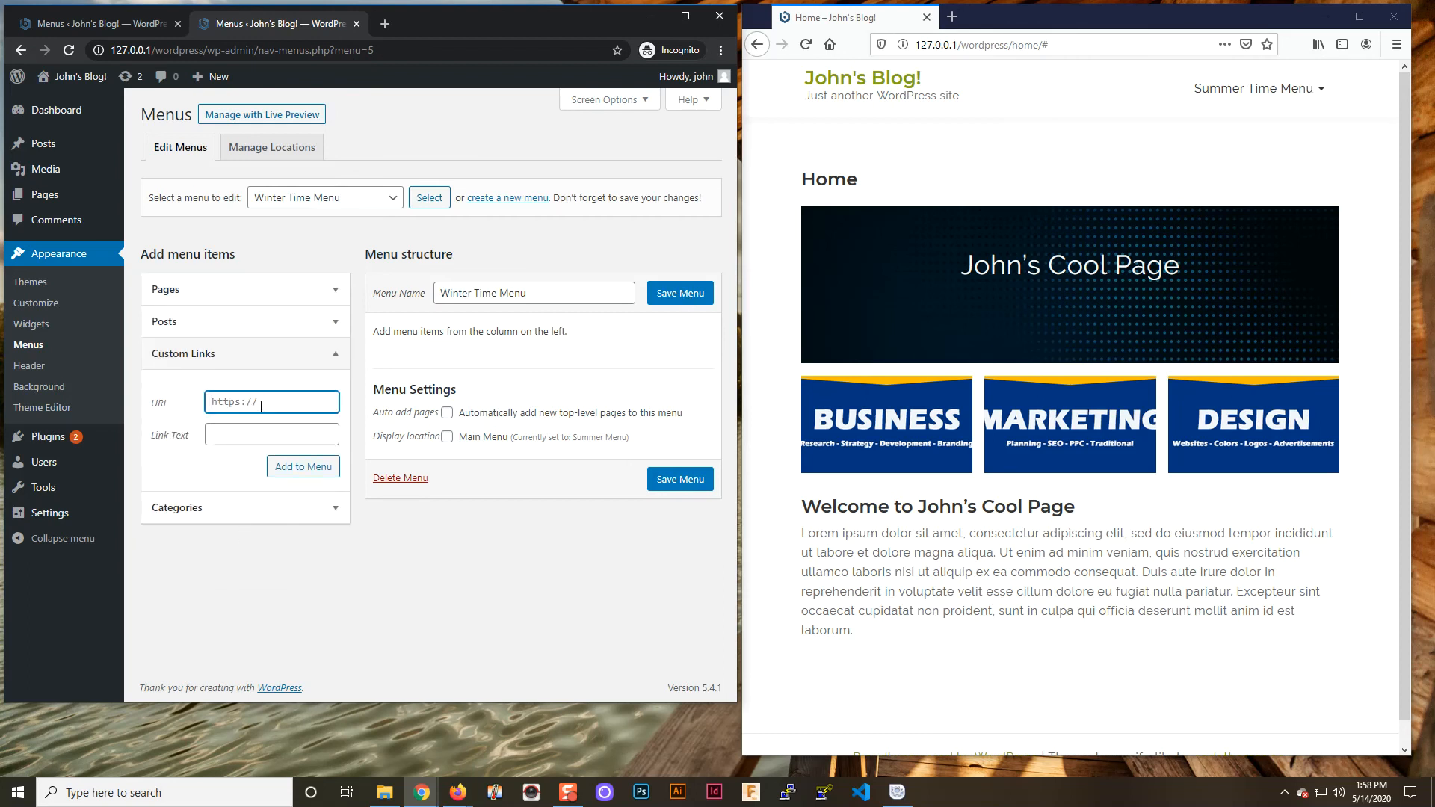
{"action": "left_click", "coordinate": [257, 435]}
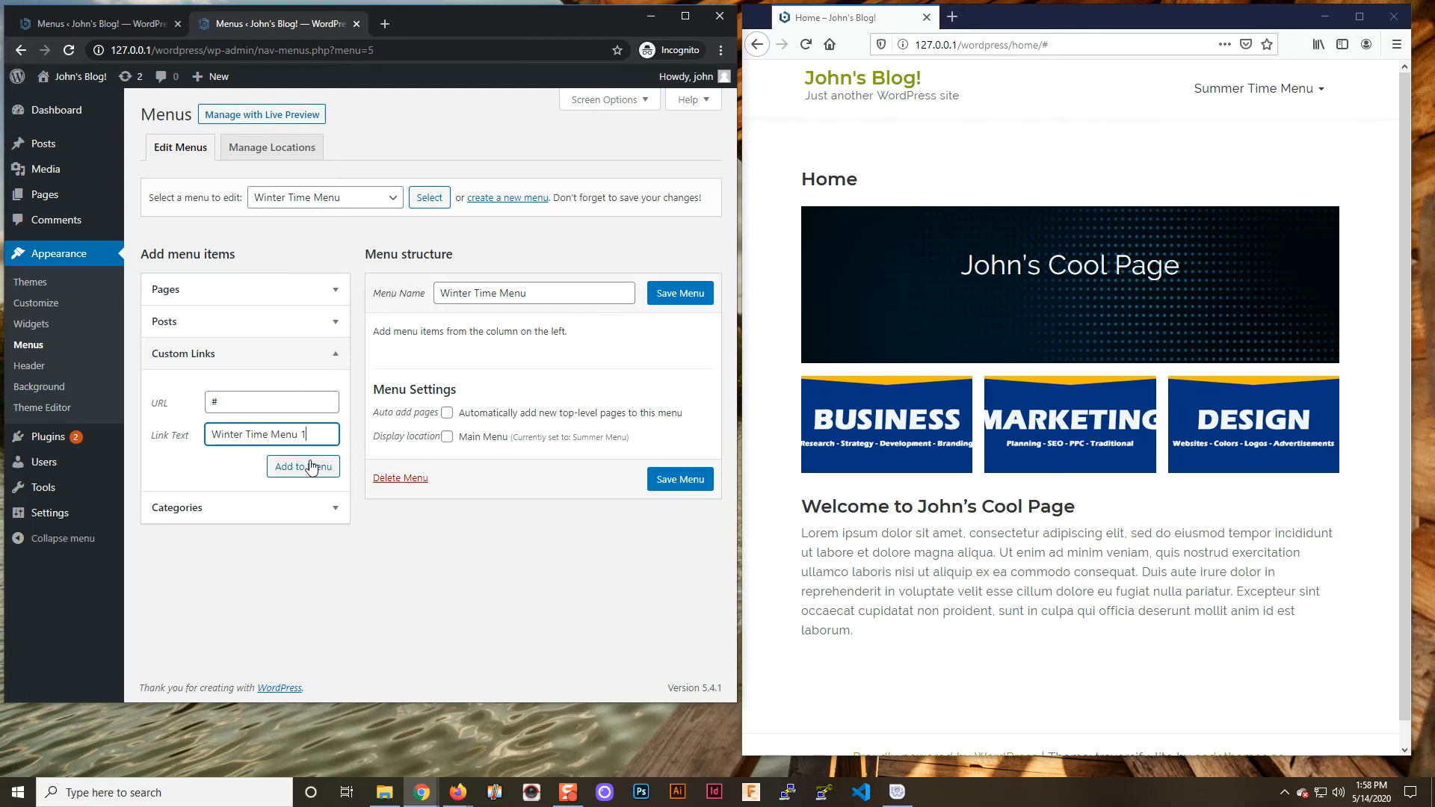
{"action": "left_click", "coordinate": [313, 466]}
Add a custom link with the URL # and the link text "Winter Time Menu 2" to Winter Time Menu
{"action": "left_click", "coordinate": [254, 401]}
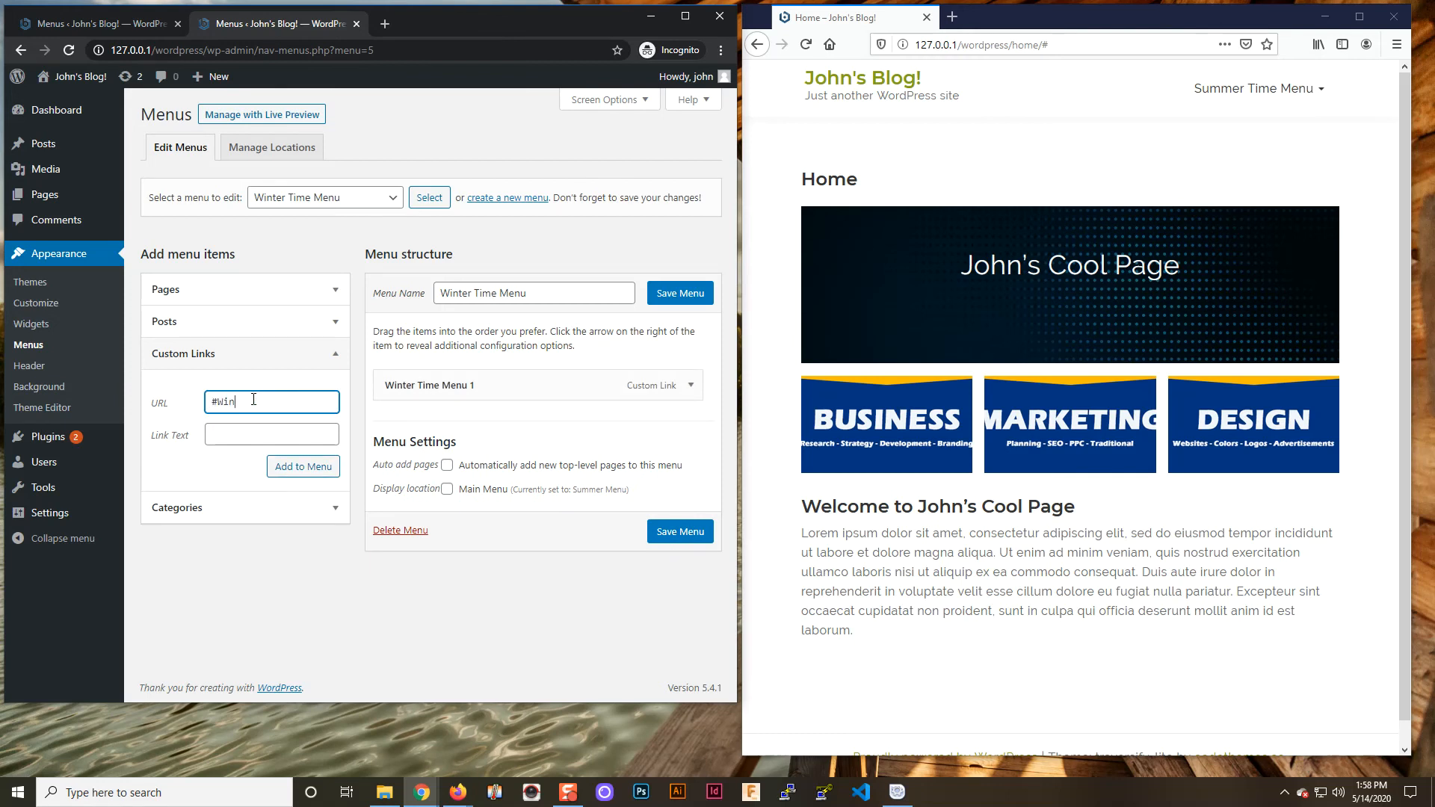
{"action": "key", "text": "Tab"}
{"action": "type", "text": "W"}
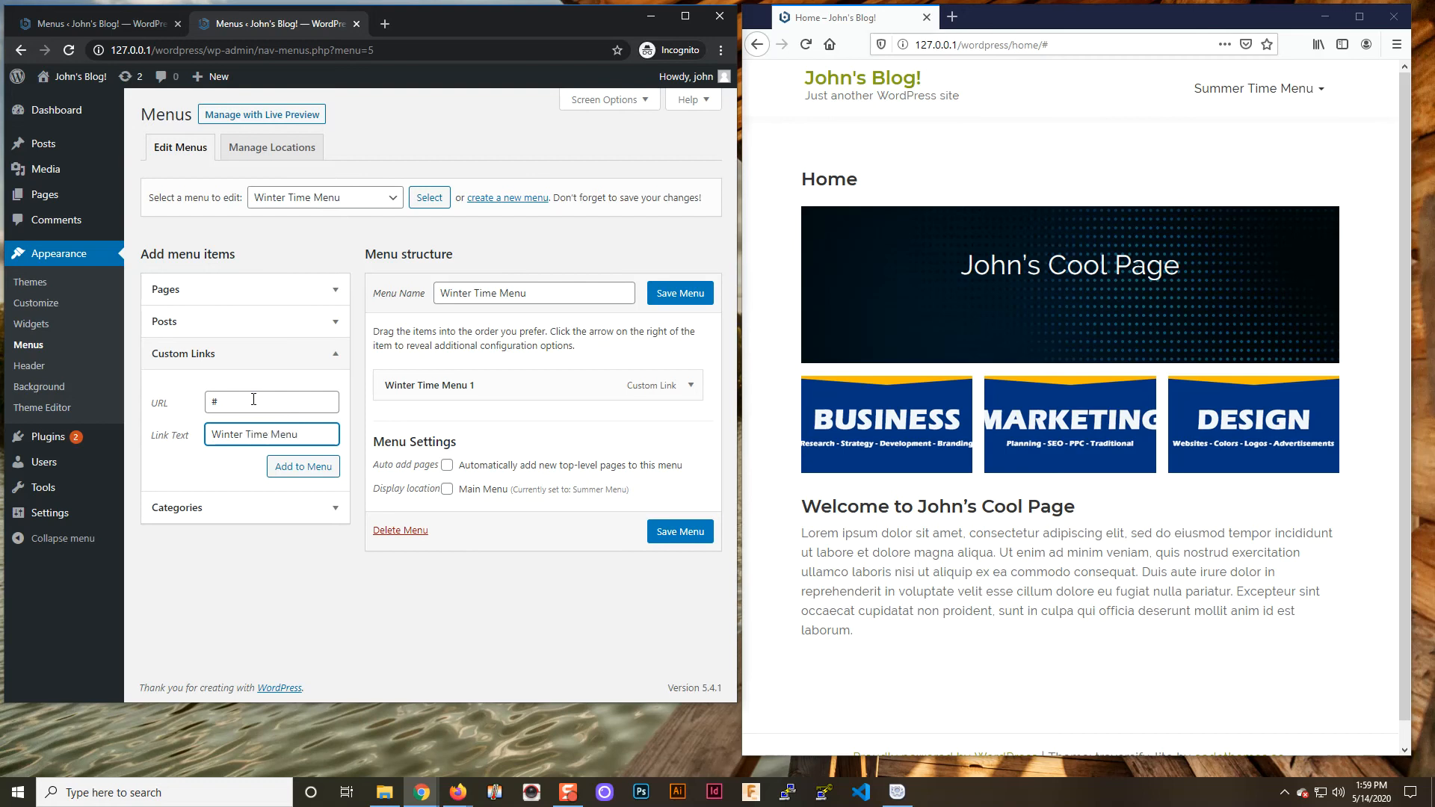
{"action": "left_click", "coordinate": [301, 467]}
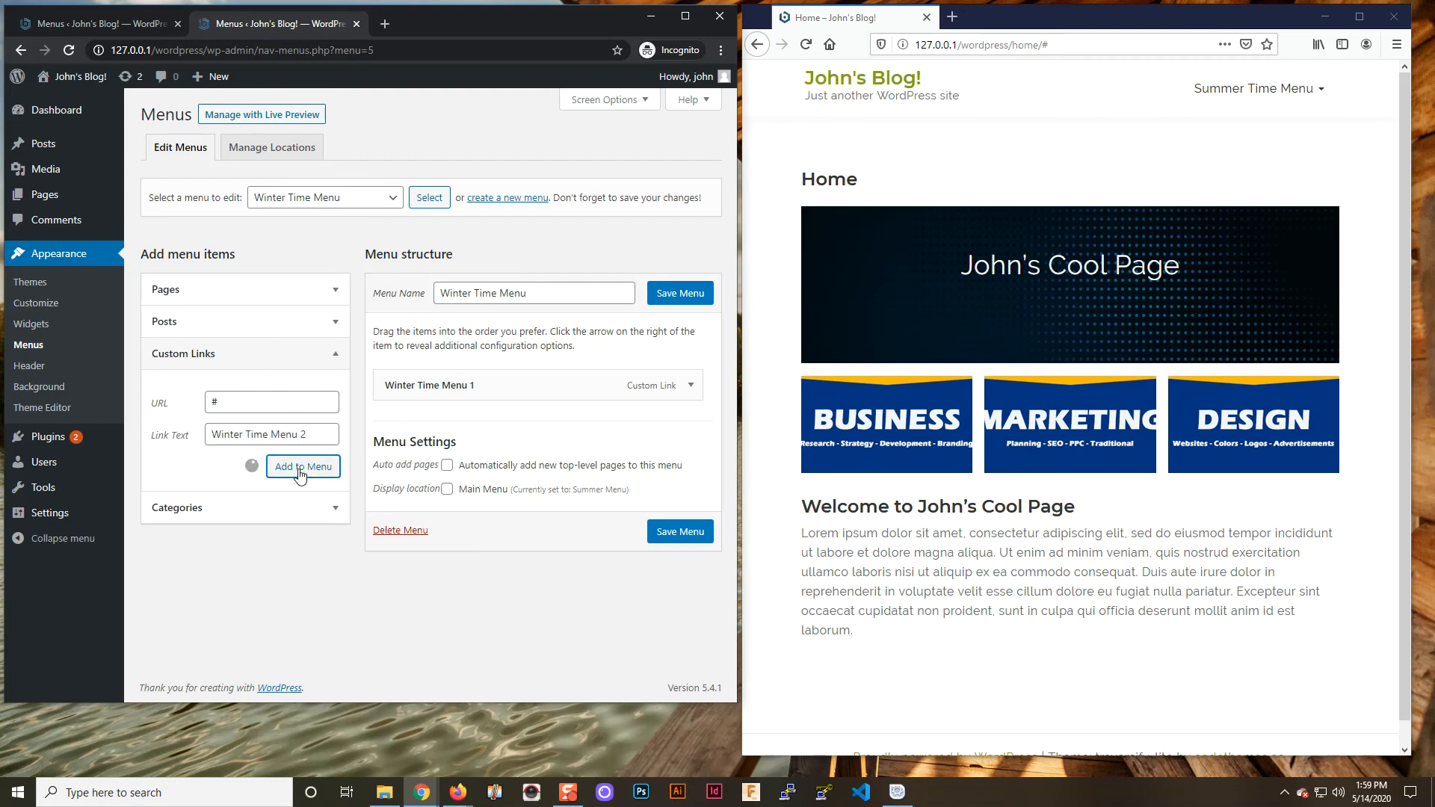
Add a custom link with the URL # and the link text "Winter Time Menu" to the winter menu
{"action": "left_click", "coordinate": [253, 402]}
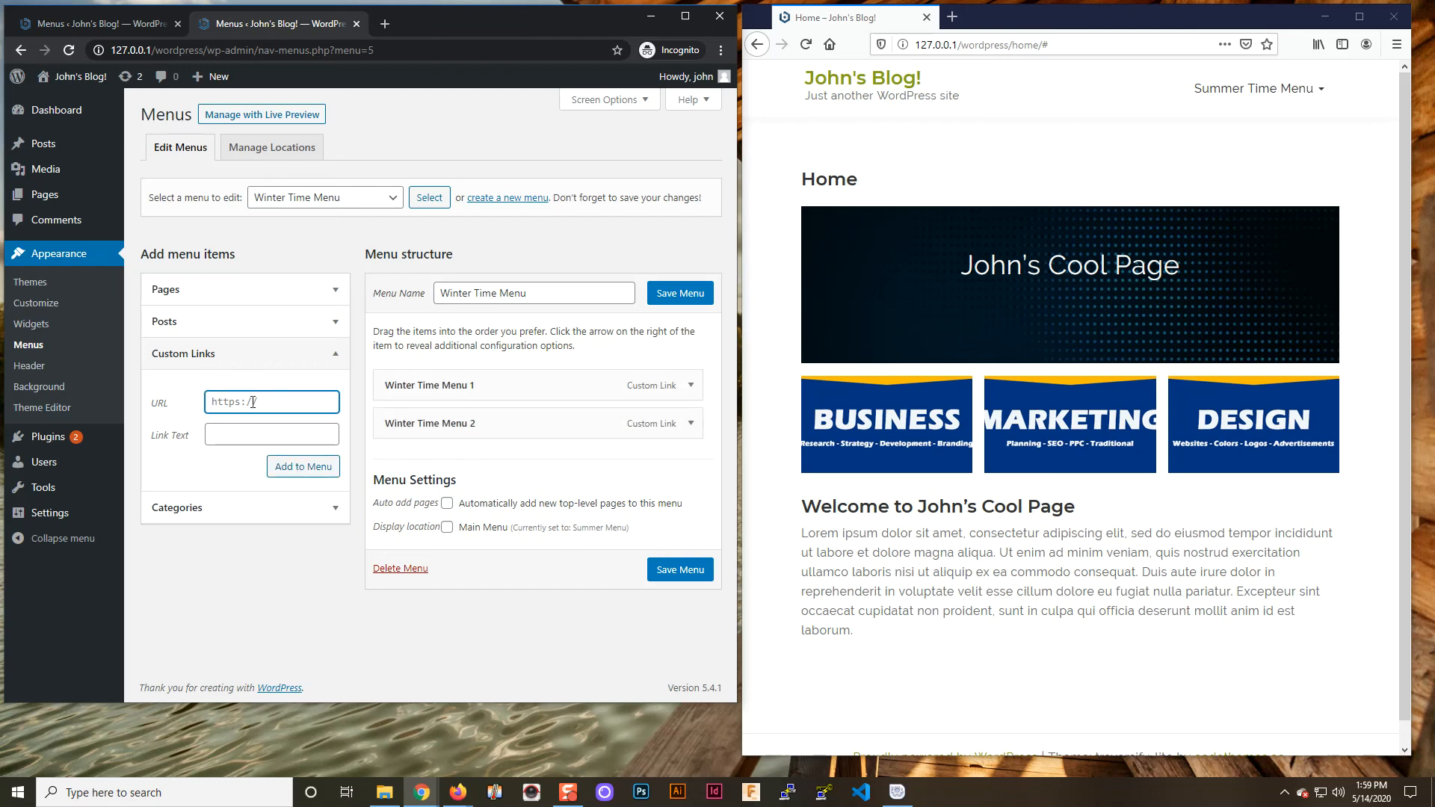
{"action": "left_click", "coordinate": [230, 435]}
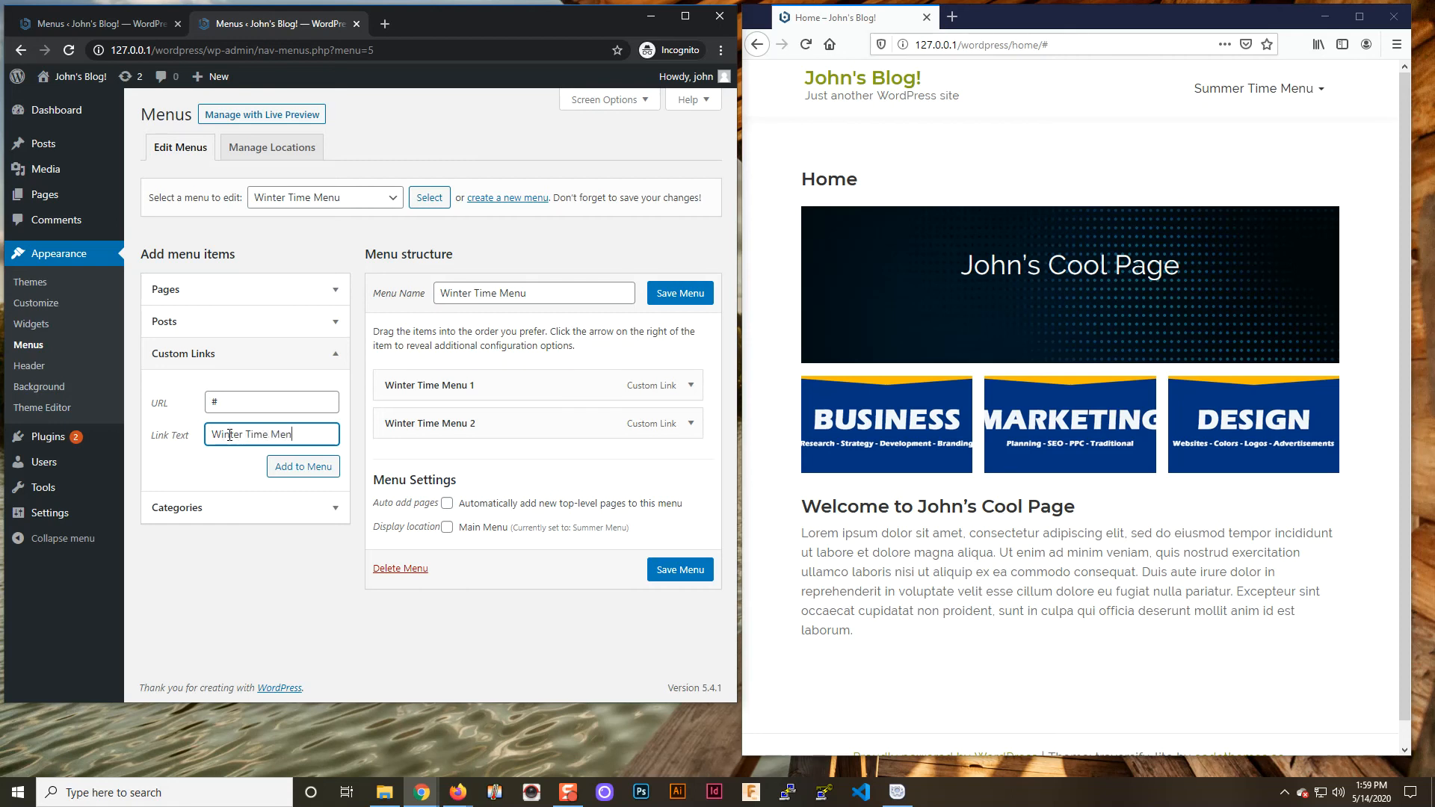
{"action": "type", "text": "Winter Time Menu"}
{"action": "left_click", "coordinate": [292, 459]}
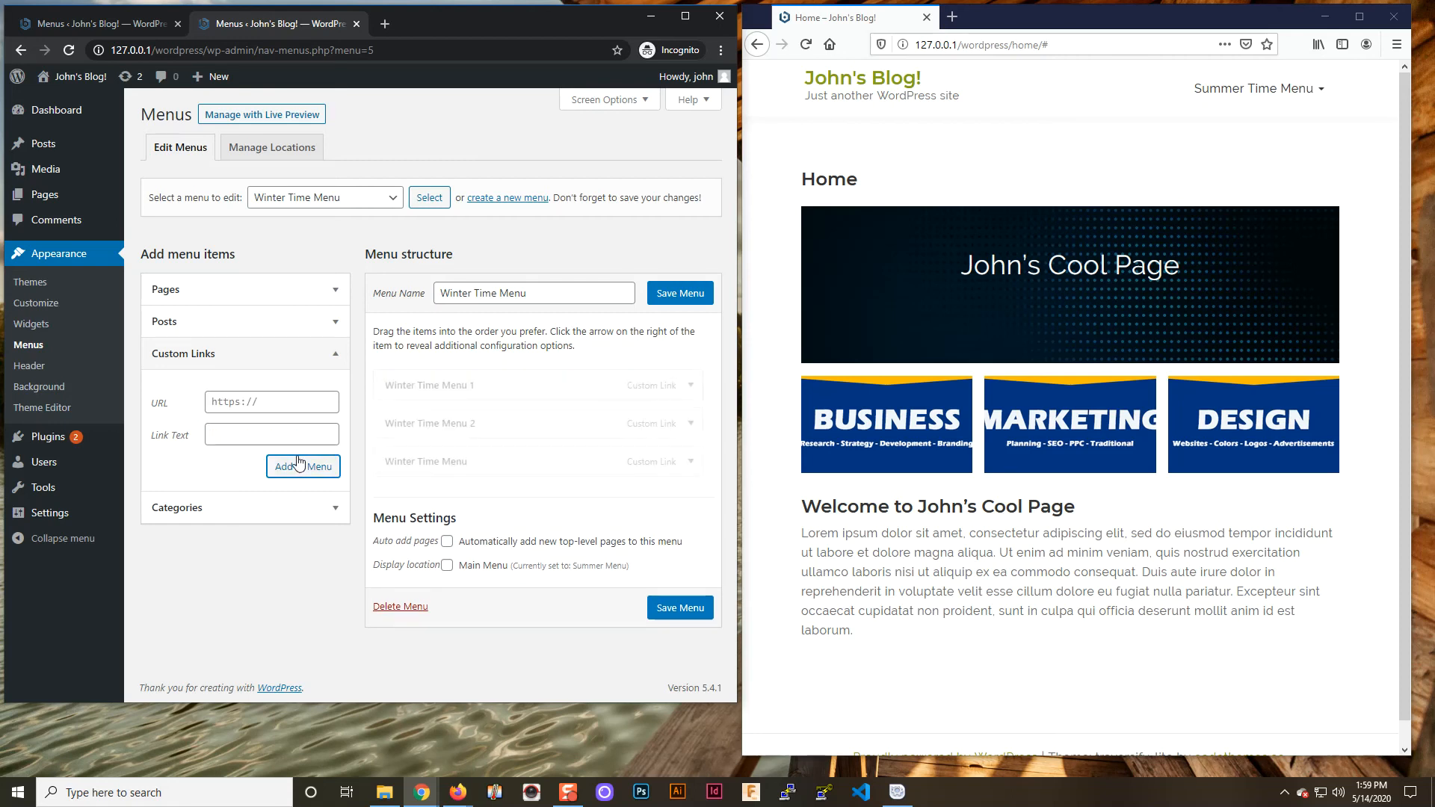
Nest Winter Time Menu 1 and Winter Time Menu 2 as sub items under Winter Time Menu, save, and check the reloaded site's navigation
{"action": "left_click_drag", "start_coordinate": [461, 466], "coordinate": [433, 378]}
{"action": "left_click_drag", "start_coordinate": [422, 432], "coordinate": [473, 456]}
{"action": "left_click", "coordinate": [684, 619]}
{"action": "mouse_move", "coordinate": [1230, 97]}
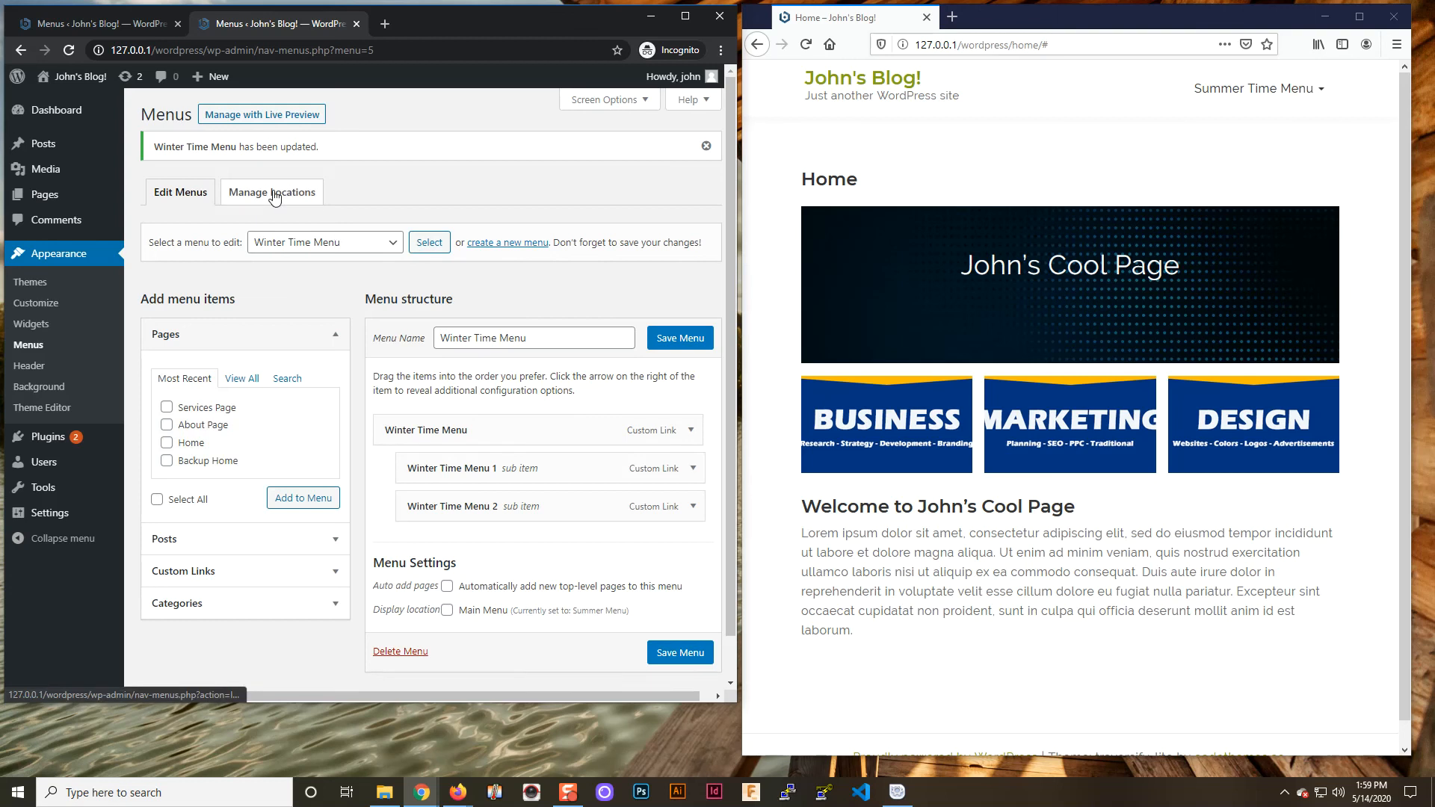
{"action": "left_click", "coordinate": [806, 45]}
{"action": "mouse_move", "coordinate": [1254, 106]}
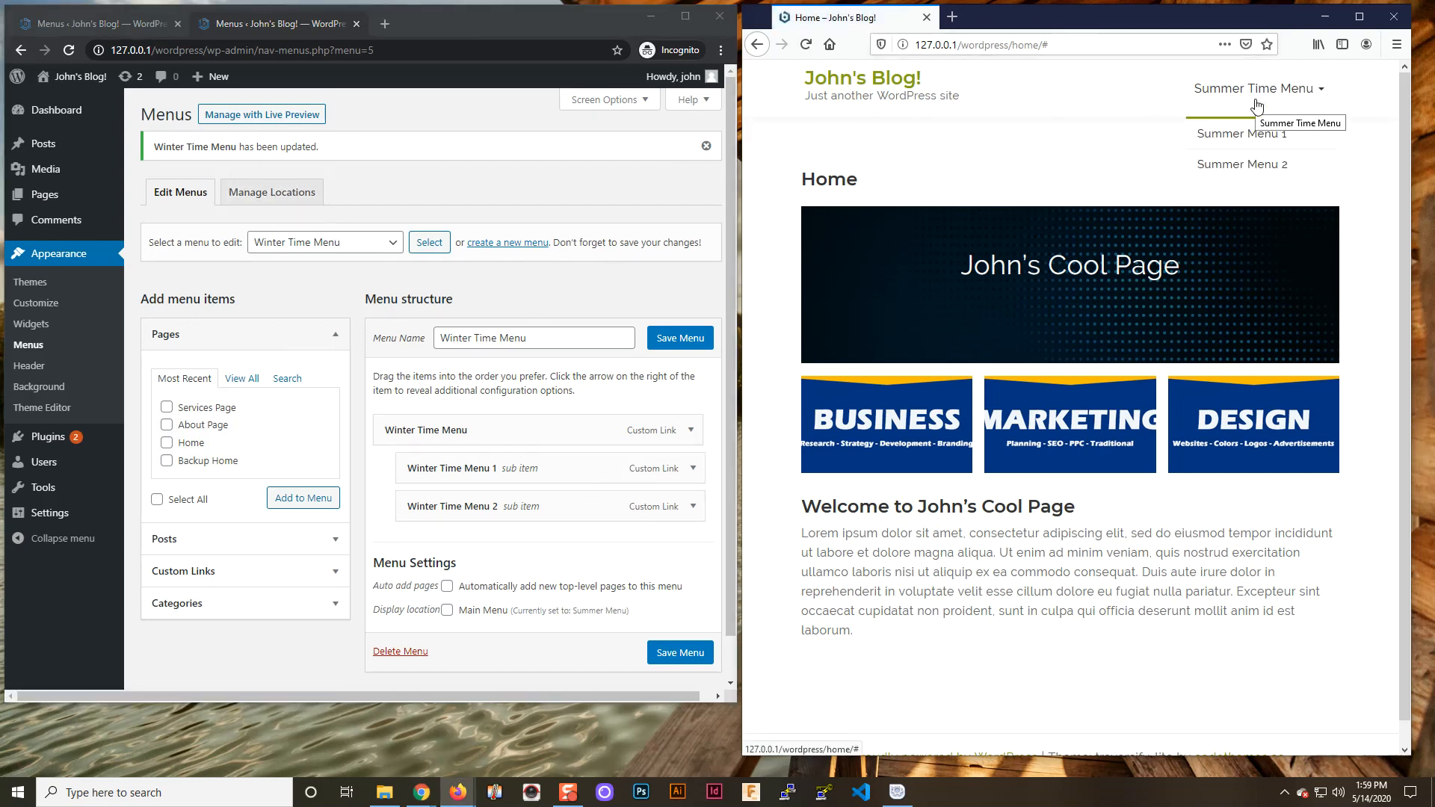
Assign Winter Time Menu to the Main Menu theme location, save the change, and check the reloaded site's navigation
{"action": "left_click", "coordinate": [249, 196]}
{"action": "left_click", "coordinate": [379, 244]}
{"action": "left_click", "coordinate": [357, 304]}
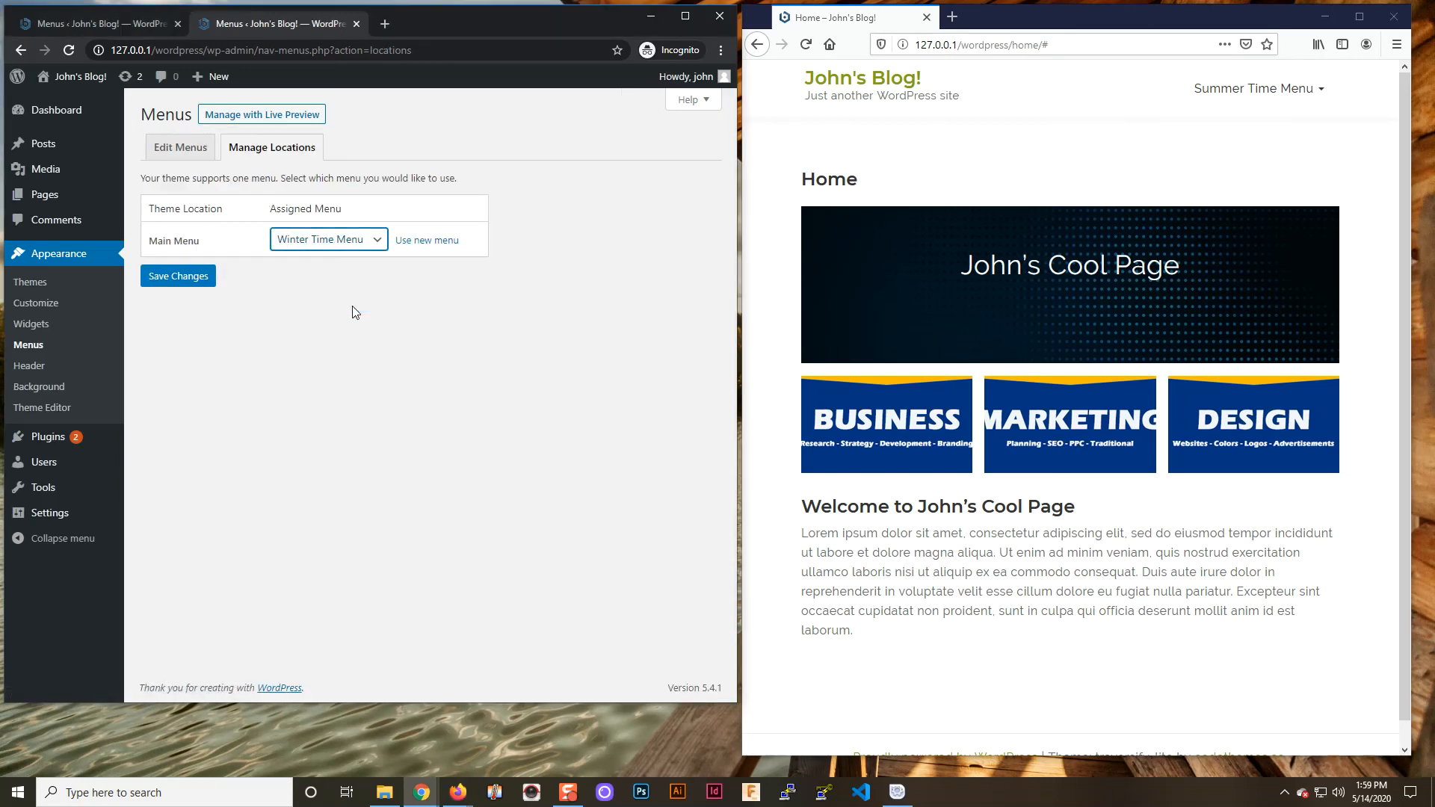
{"action": "left_click", "coordinate": [211, 280]}
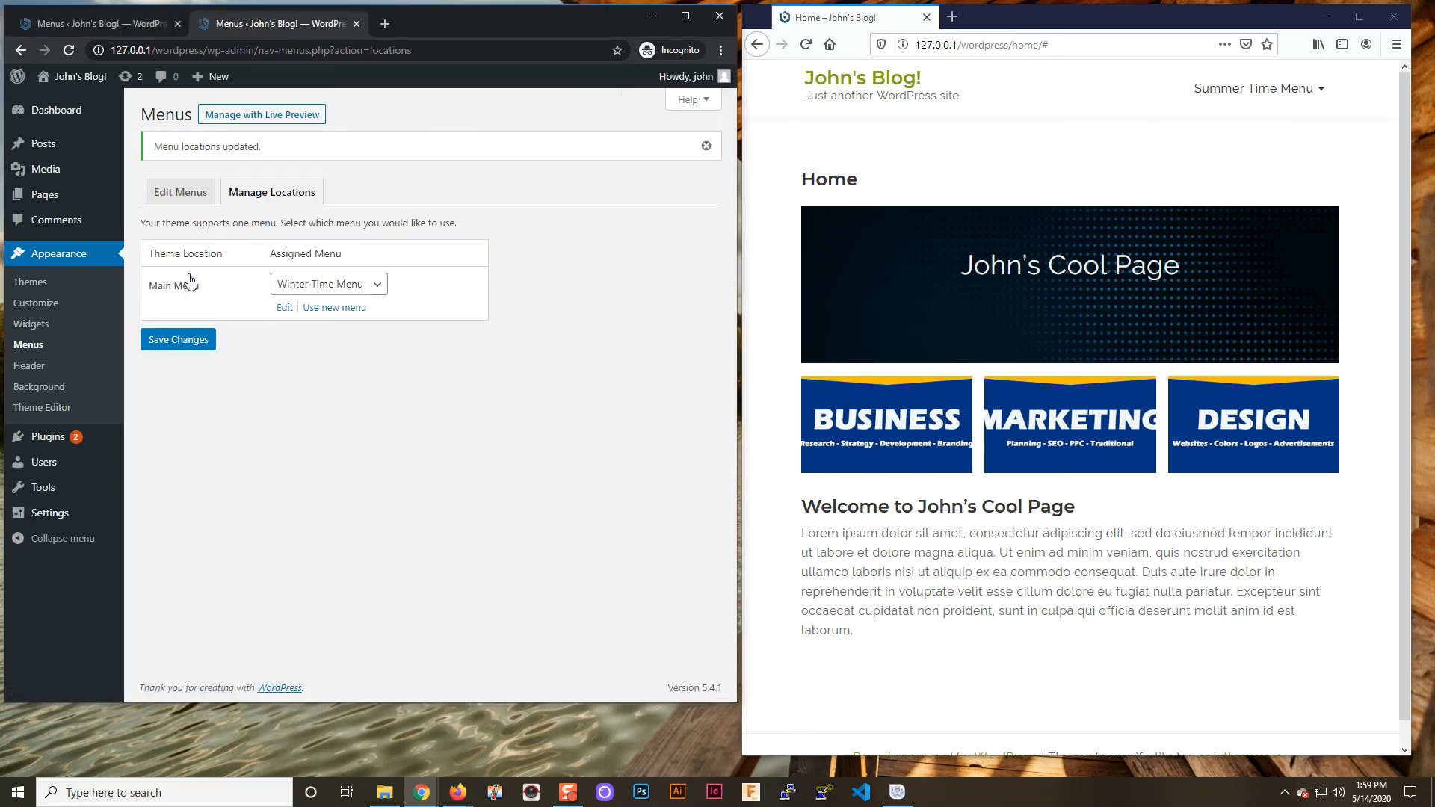
{"action": "left_click", "coordinate": [806, 44]}
{"action": "mouse_move", "coordinate": [1269, 97]}
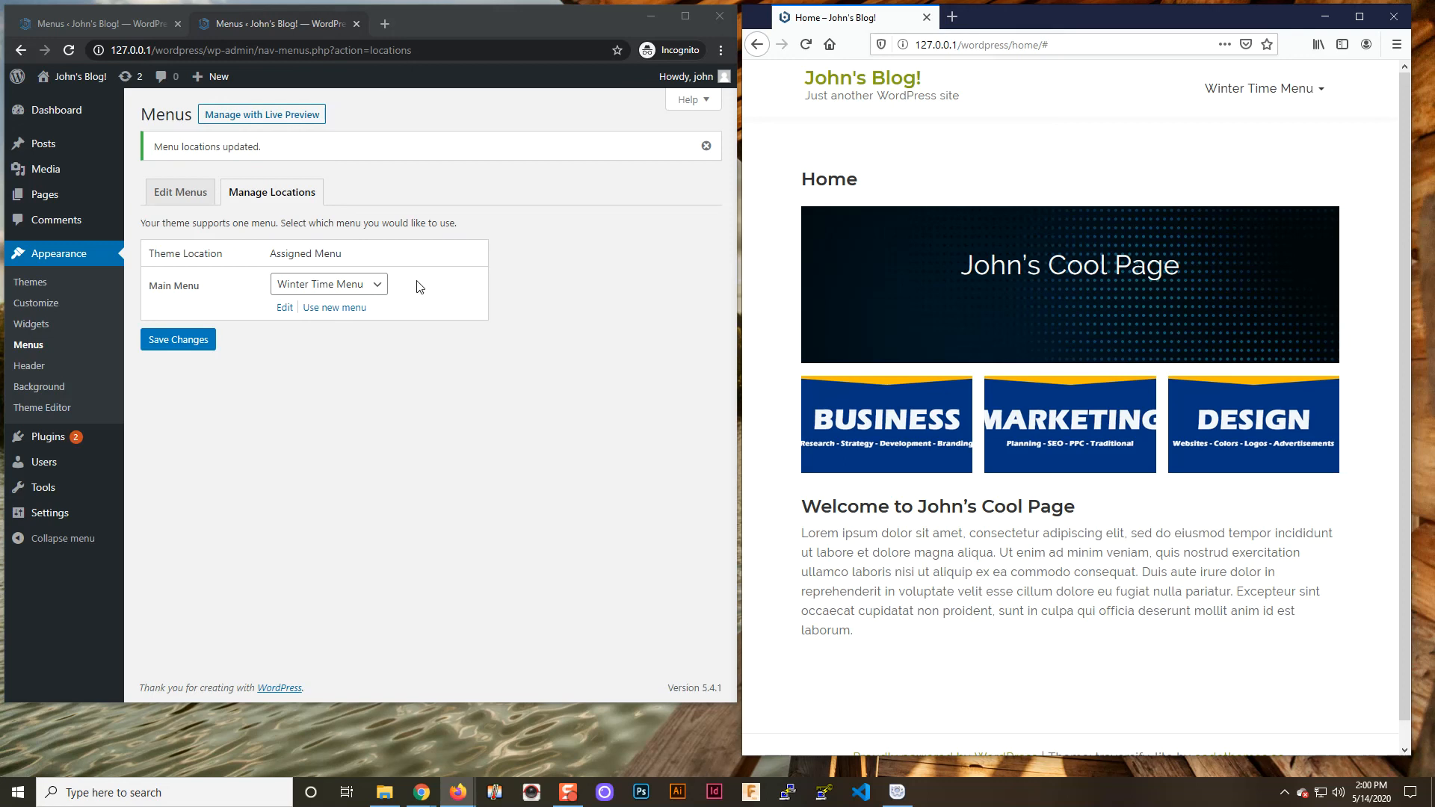
Add the Home, About Page and Services Page pages to Winter Time Menu
{"action": "left_click", "coordinate": [166, 194]}
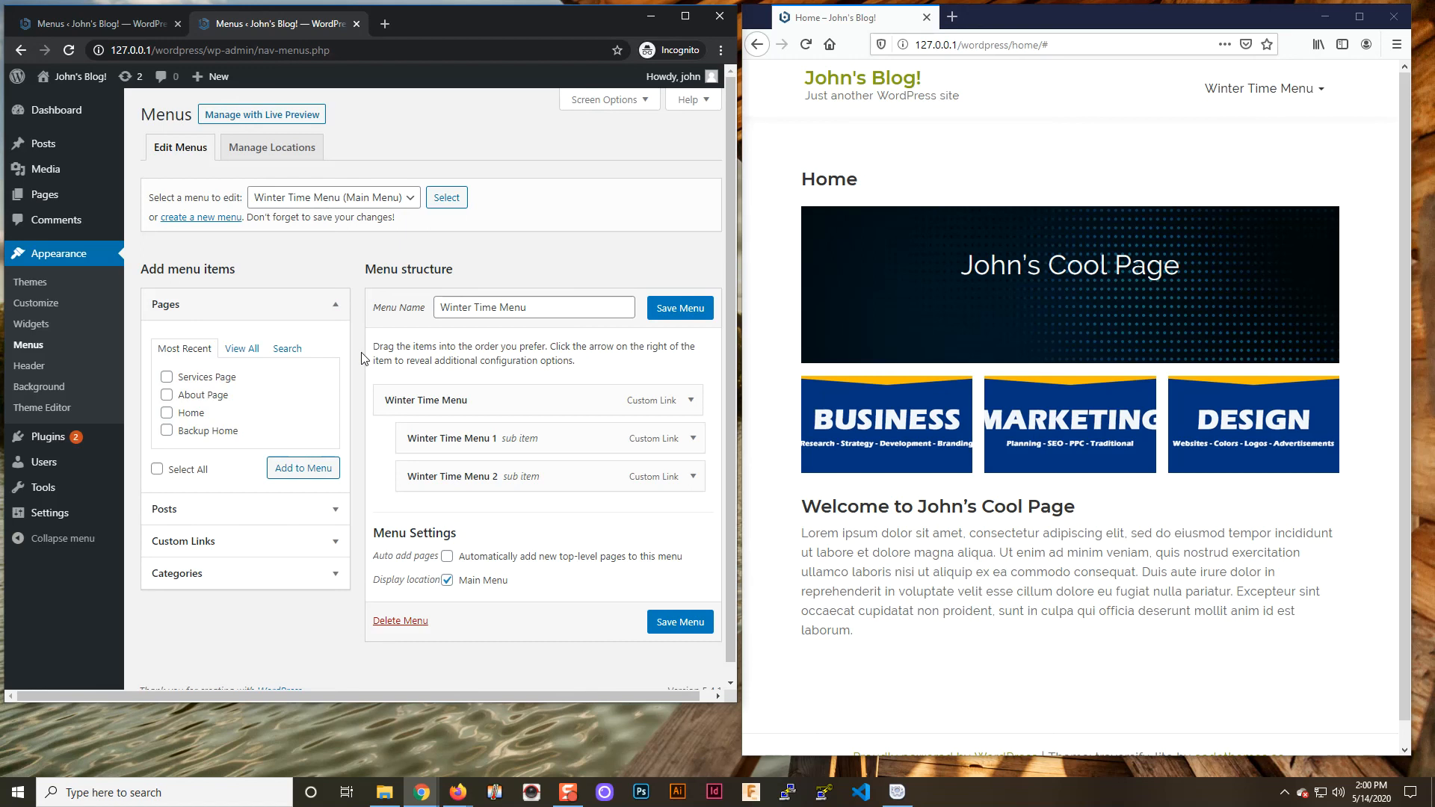
{"action": "left_click", "coordinate": [167, 394]}
{"action": "left_click", "coordinate": [166, 377]}
{"action": "left_click", "coordinate": [296, 471]}
Move Home and Services Page, in that order, ahead of the Winter Time Menu item, then save the menu and reload the site
{"action": "left_click_drag", "start_coordinate": [416, 594], "coordinate": [421, 386]}
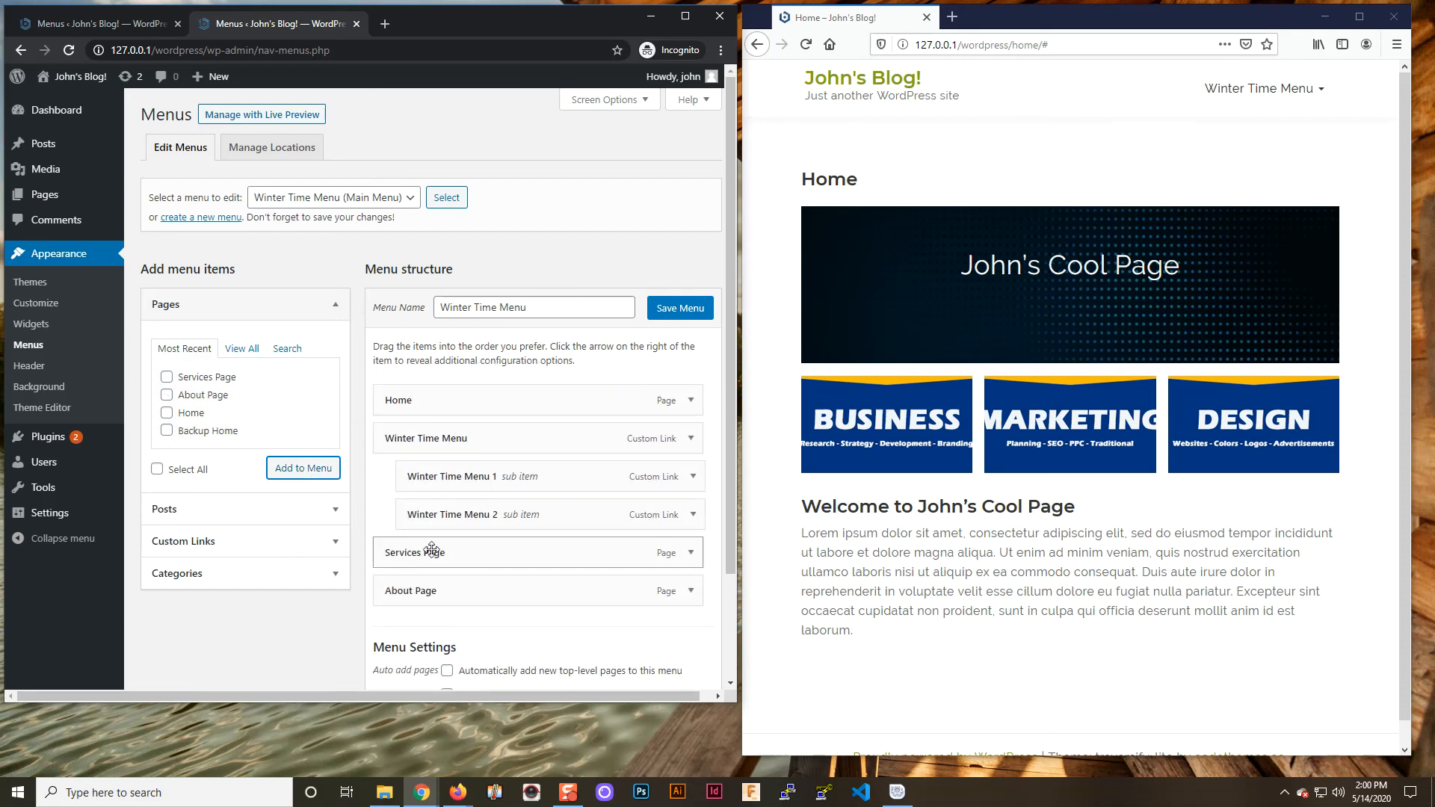
{"action": "left_click_drag", "start_coordinate": [433, 551], "coordinate": [431, 447]}
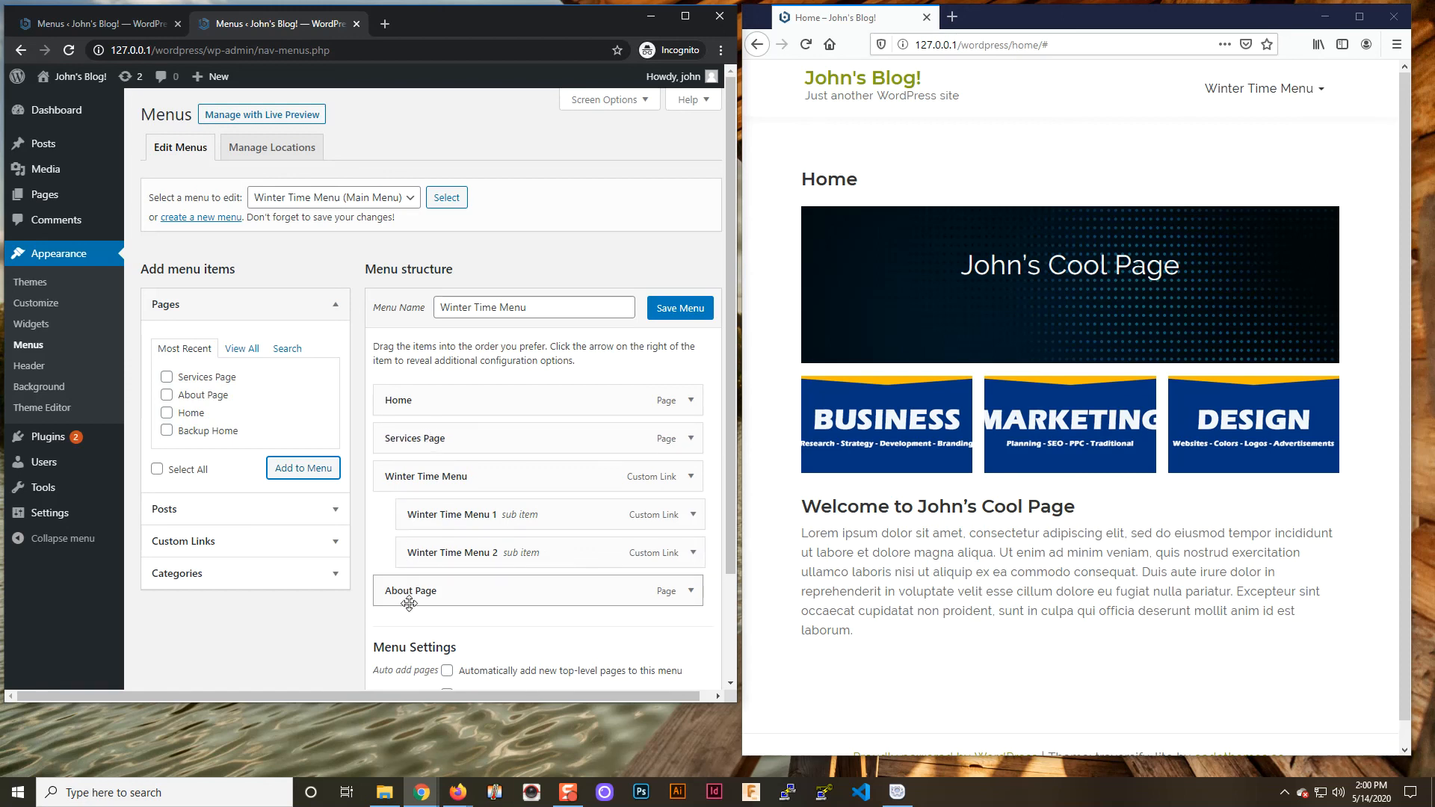
{"action": "left_click", "coordinate": [668, 323]}
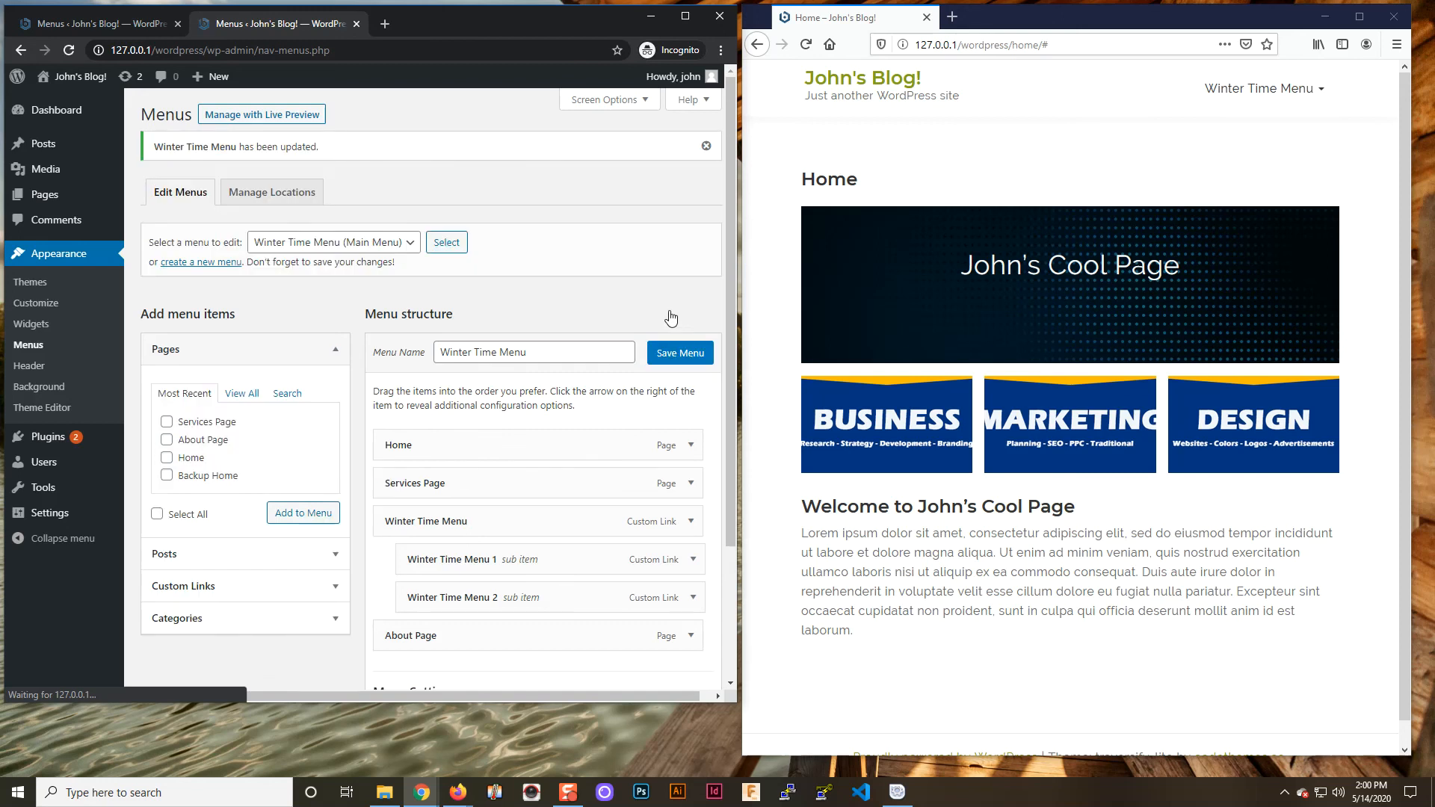
{"action": "left_click", "coordinate": [805, 54]}
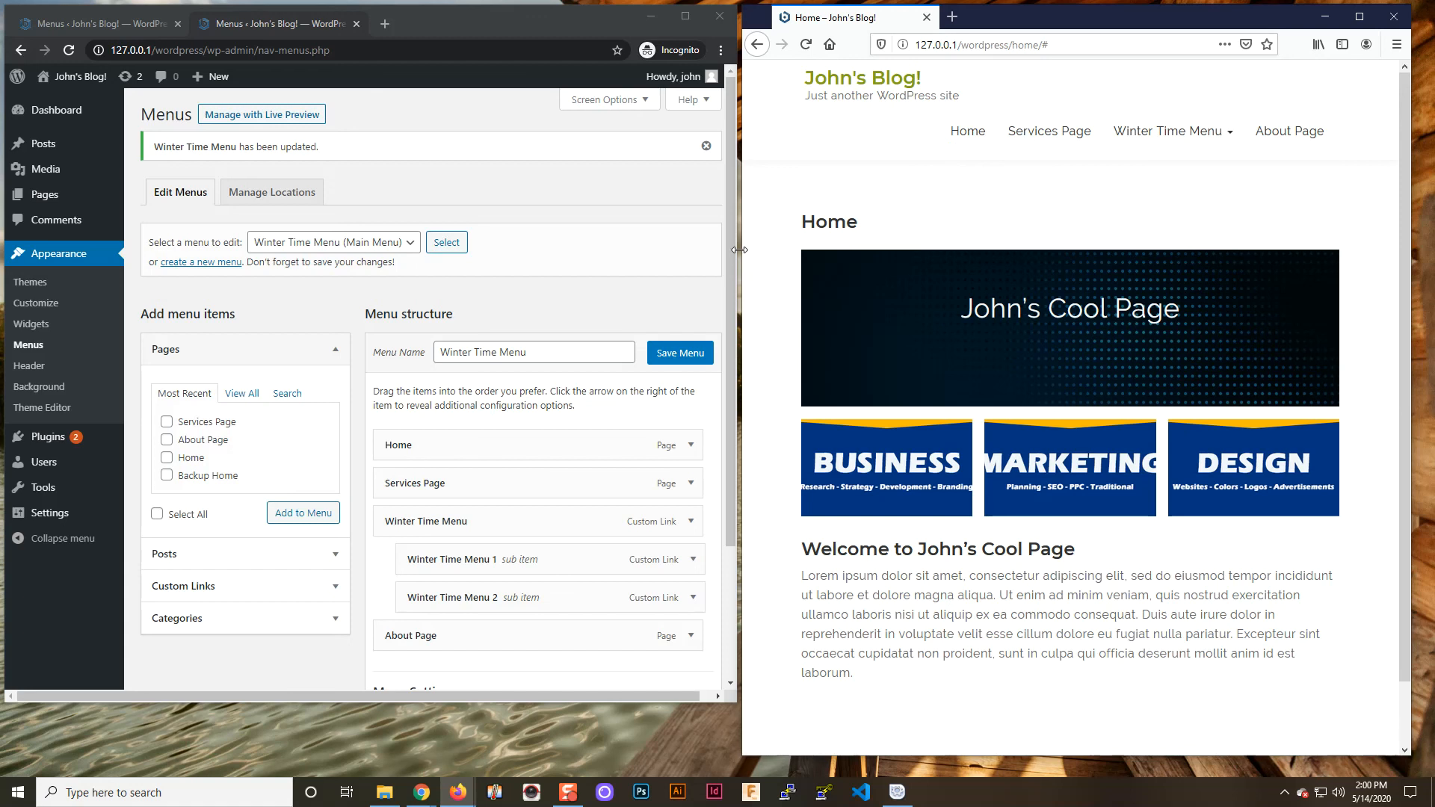
Narrow the site's browser window to mobile width and test expanding and collapsing the responsive menu and its Winter Time Menu submenu
{"action": "left_click_drag", "start_coordinate": [740, 250], "coordinate": [1006, 330]}
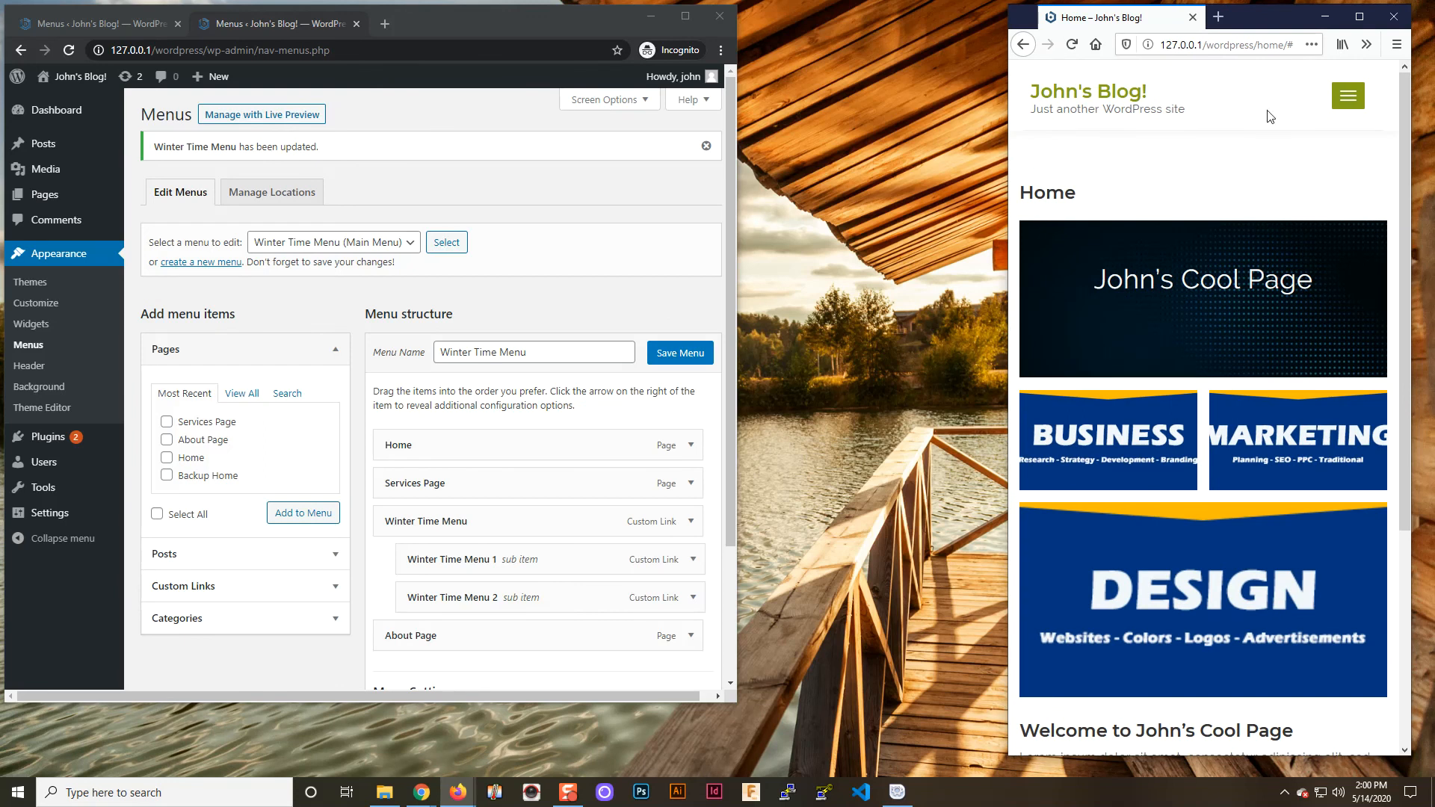
{"action": "left_click", "coordinate": [1339, 111]}
{"action": "left_click", "coordinate": [1160, 260]}
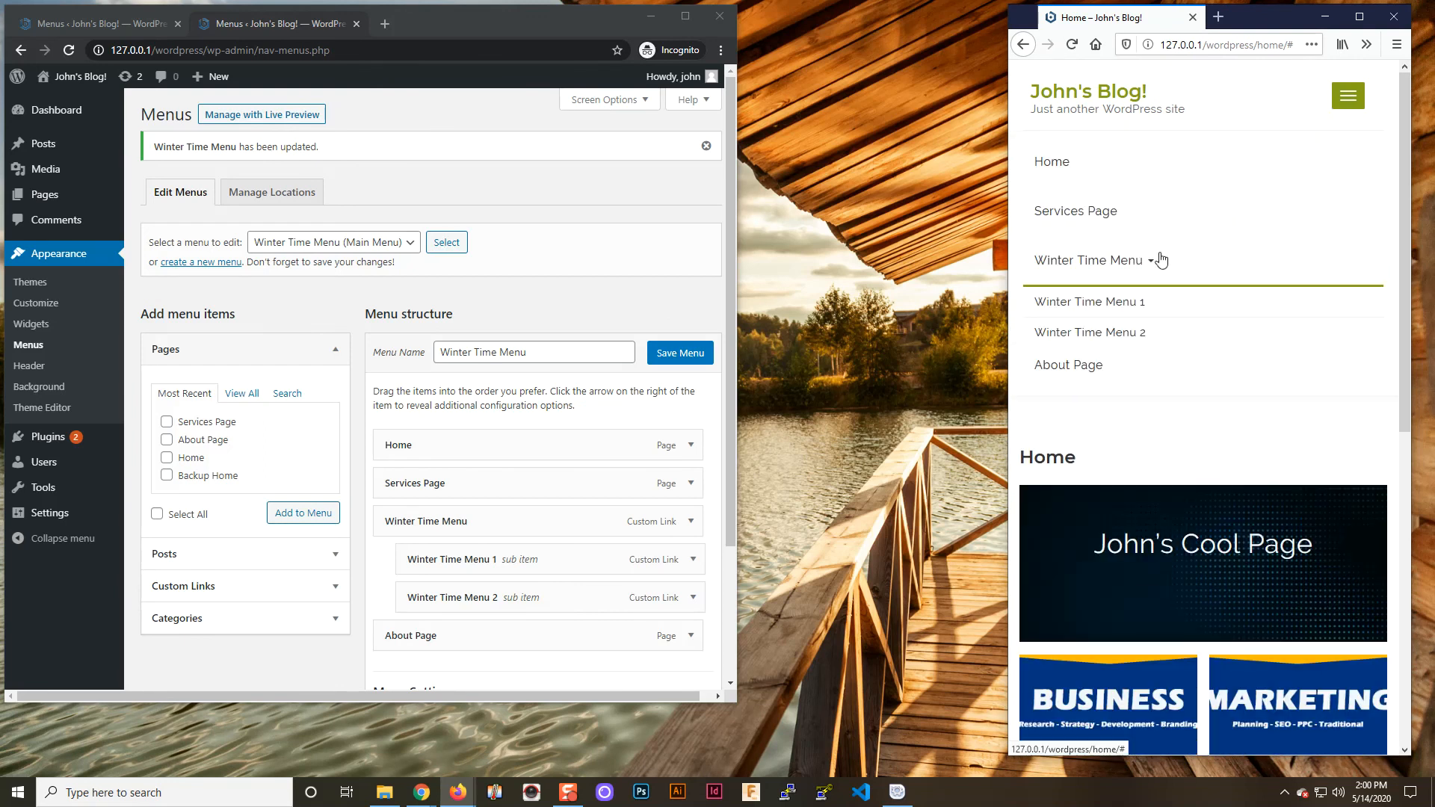
{"action": "left_click", "coordinate": [1161, 259]}
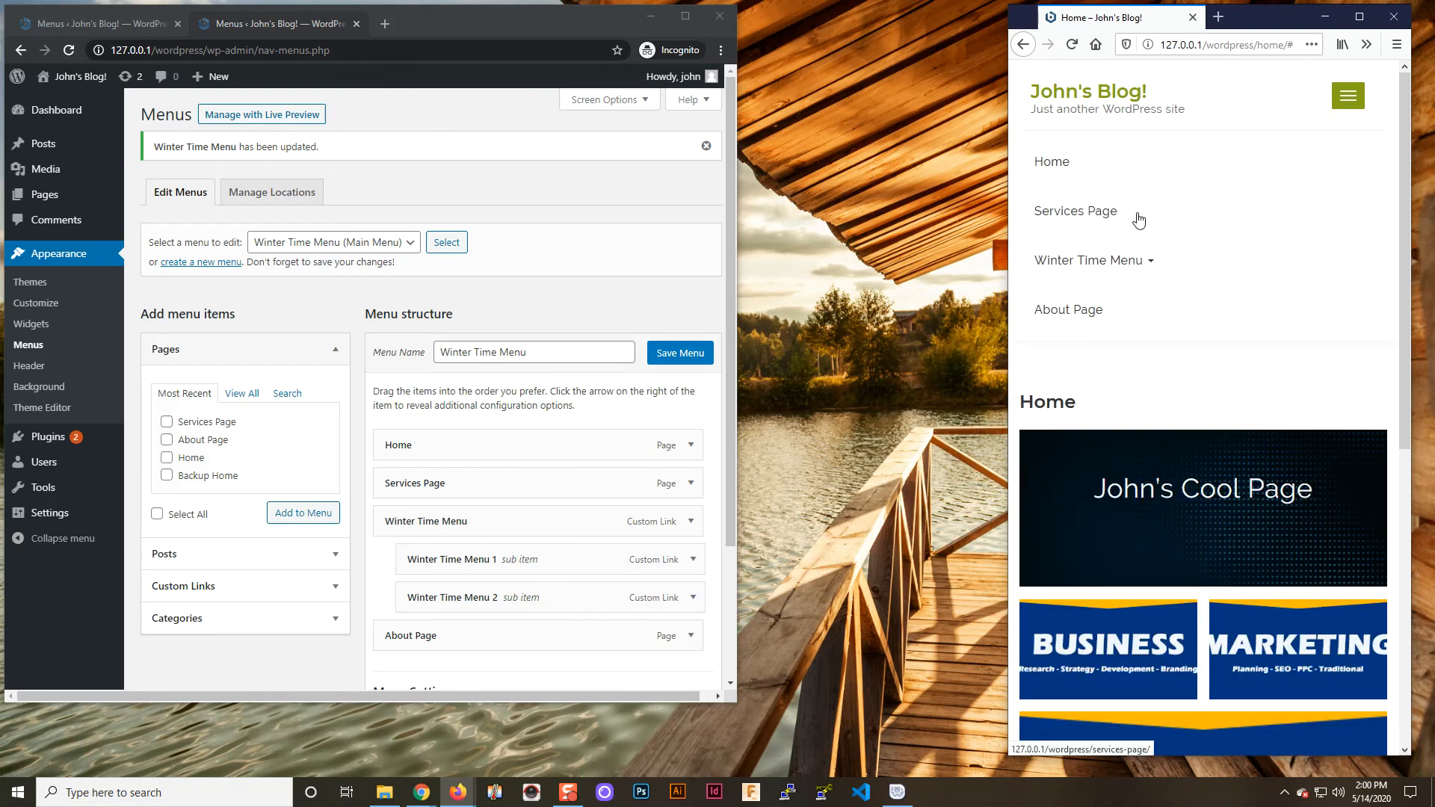
{"action": "left_click", "coordinate": [1133, 262]}
{"action": "left_click", "coordinate": [1115, 266]}
{"action": "left_click", "coordinate": [1349, 101]}
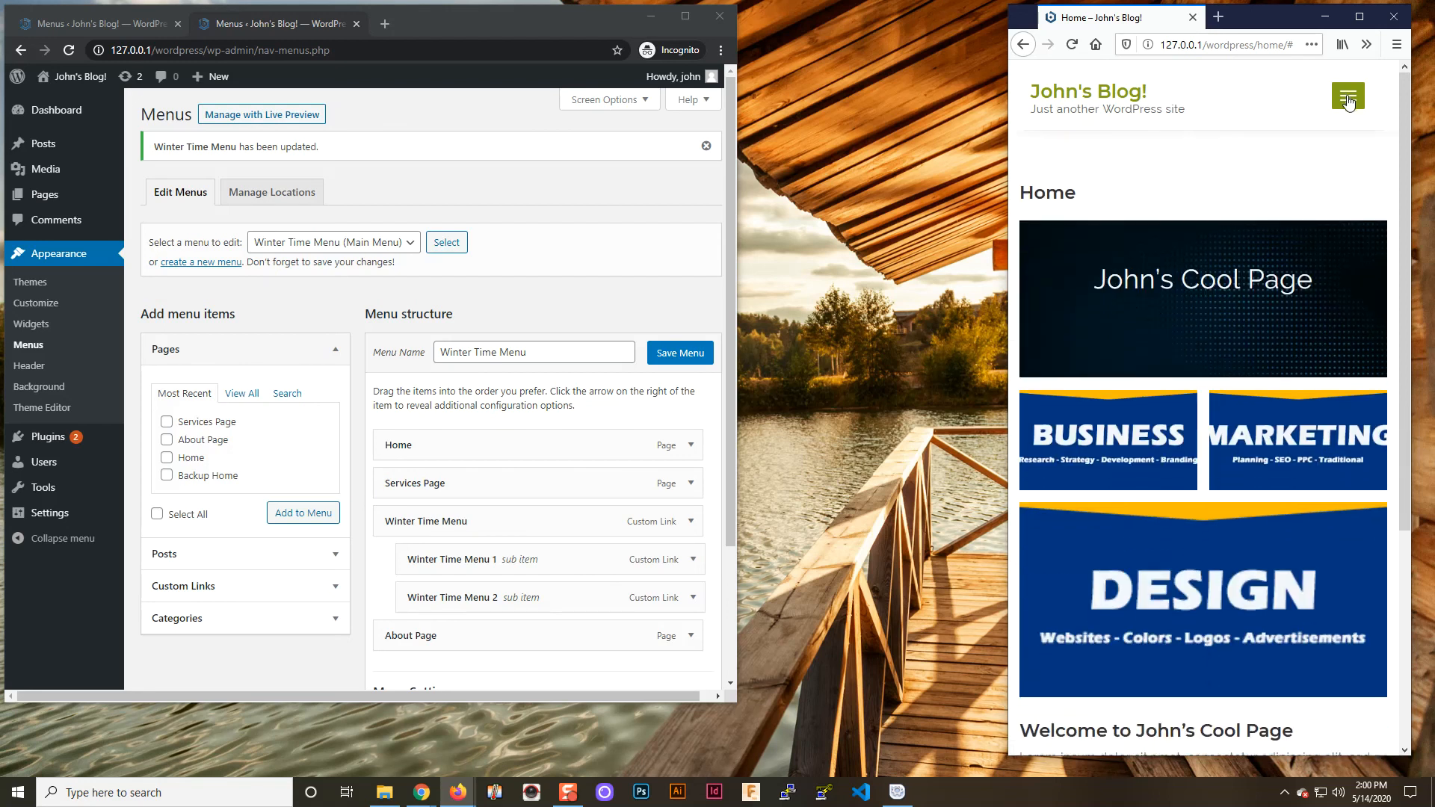
{"action": "left_click", "coordinate": [1350, 102]}
{"action": "left_click", "coordinate": [1350, 102]}
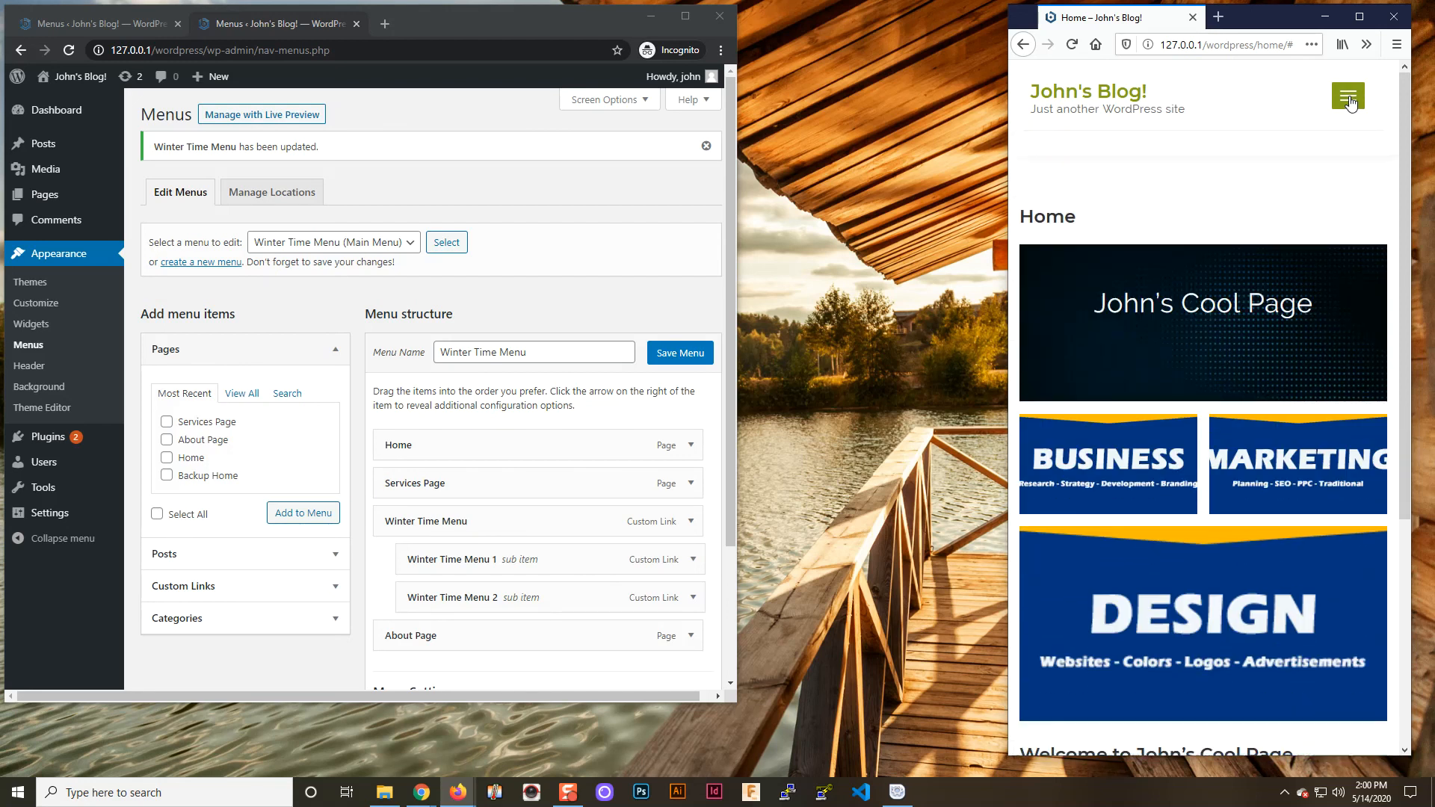